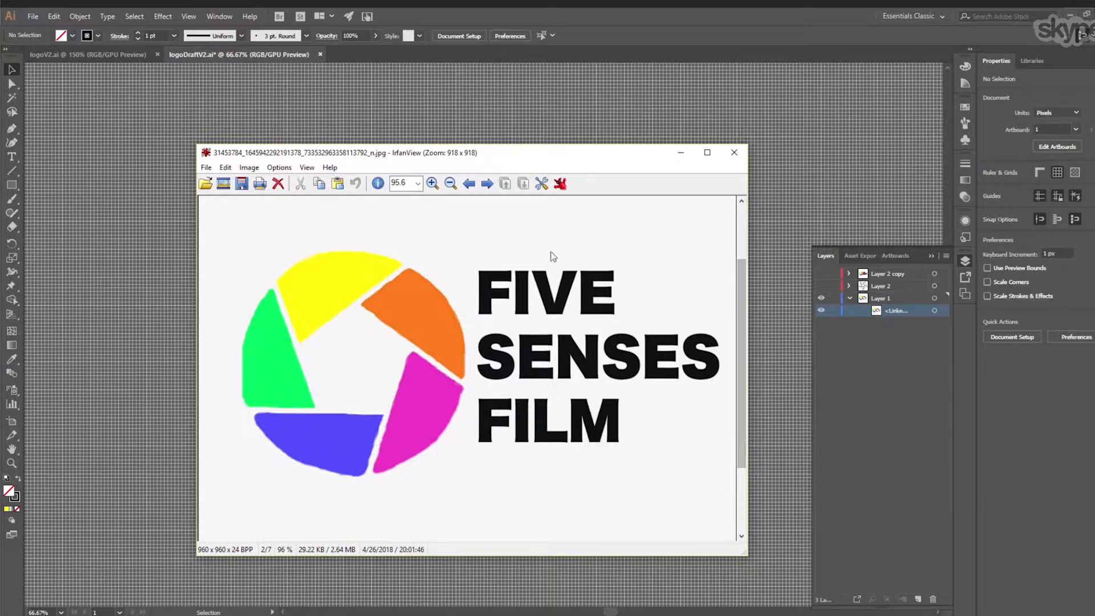
- Minimize the reference image viewer and lower the linked logo image's opacity to 32%
mouse_move(575, 158)
mouse_down()
mouse_move(537, 137)
mouse_move(530, 163)
mouse_move(577, 152)
mouse_up()
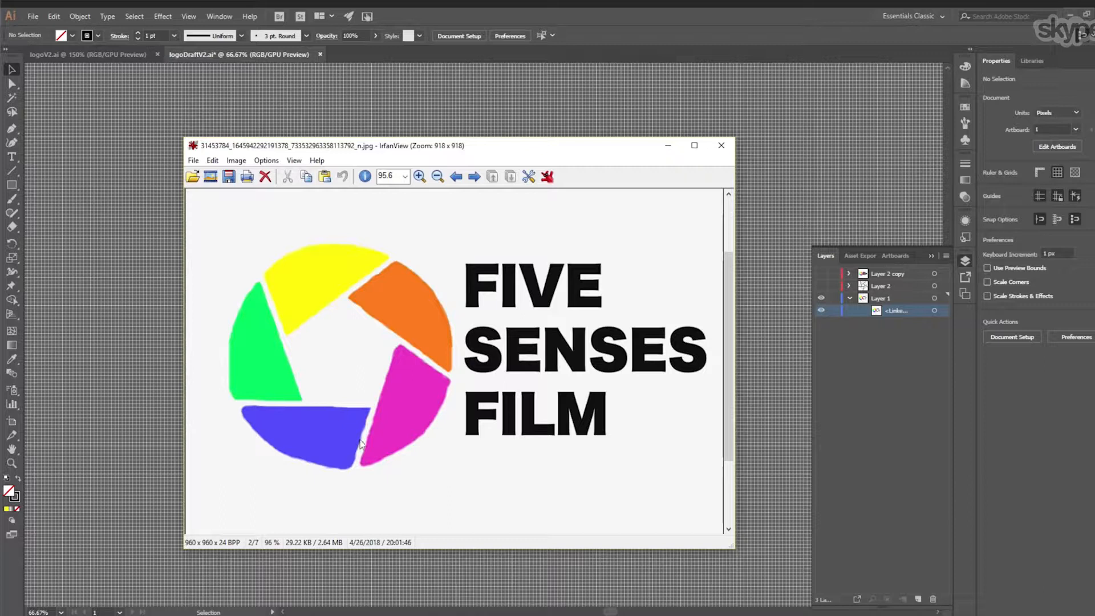
click(668, 145)
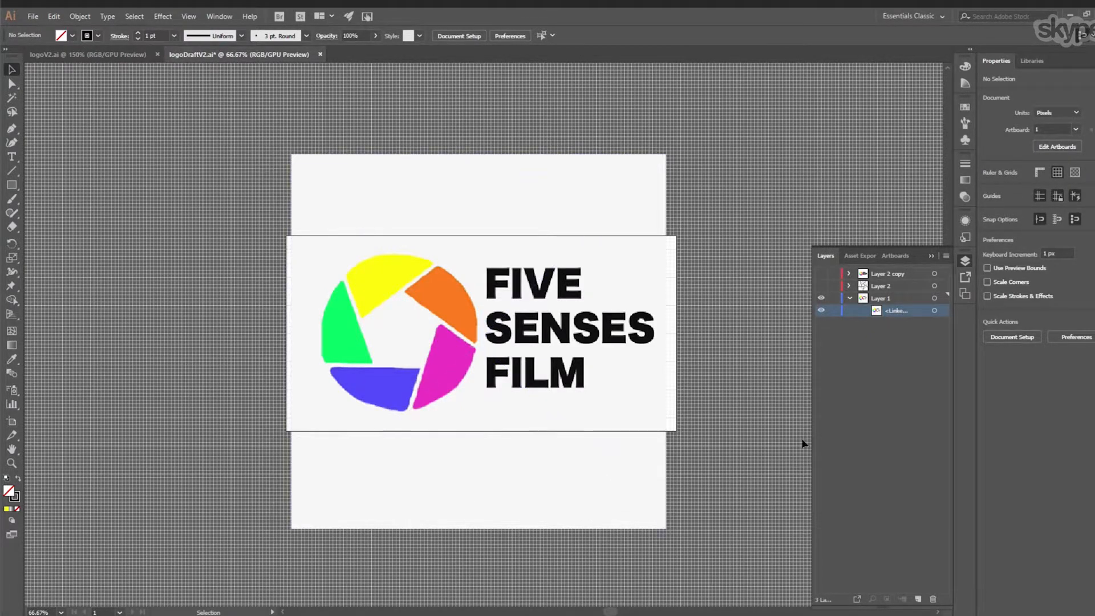
click(935, 311)
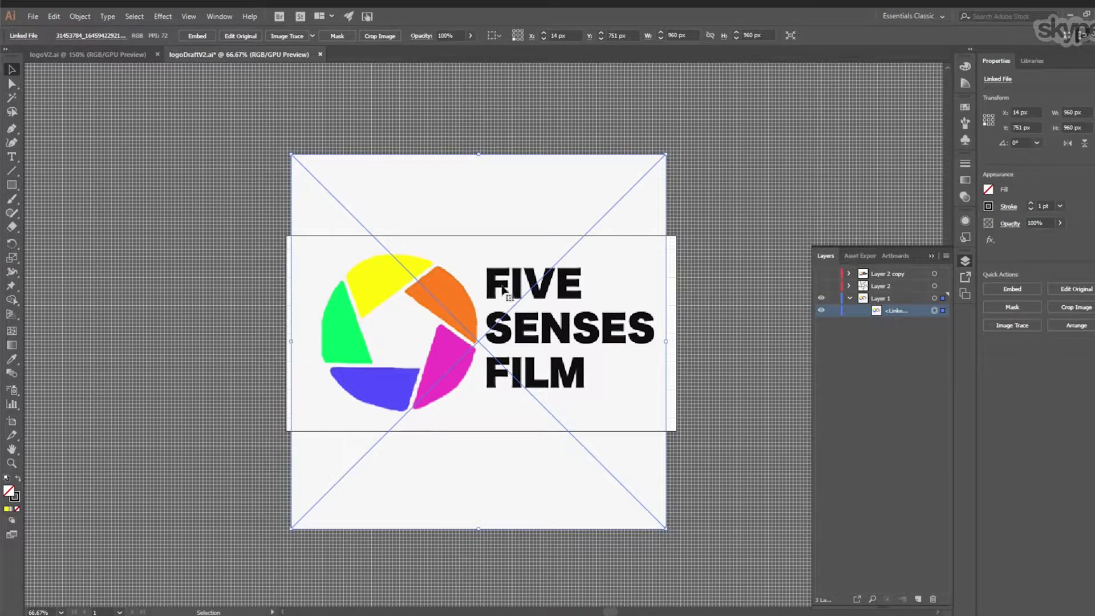
click(471, 36)
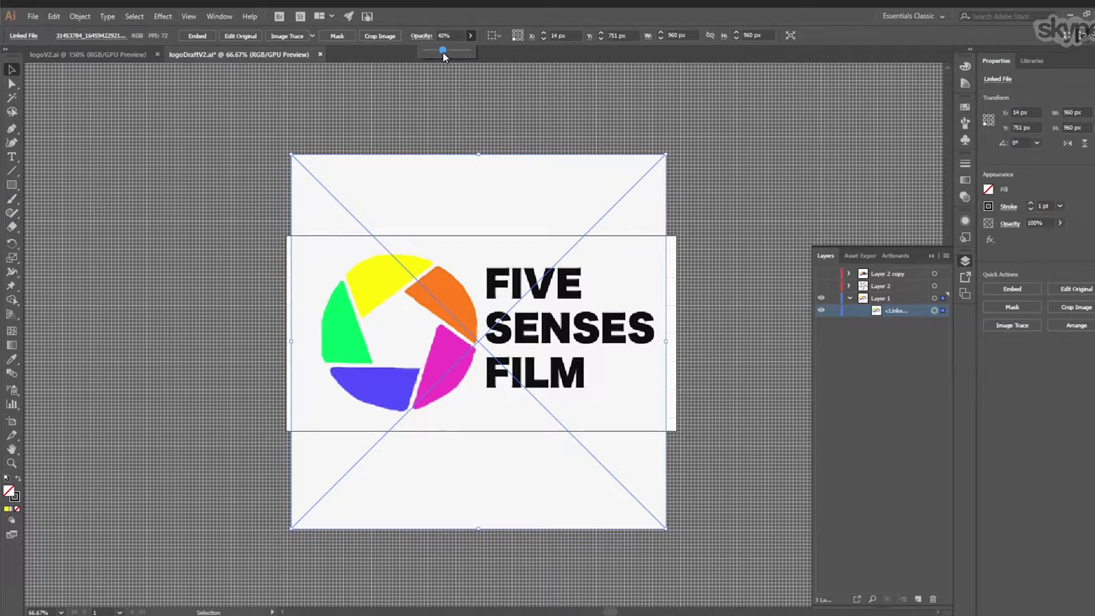
drag(439, 53, 439, 53)
click(481, 19)
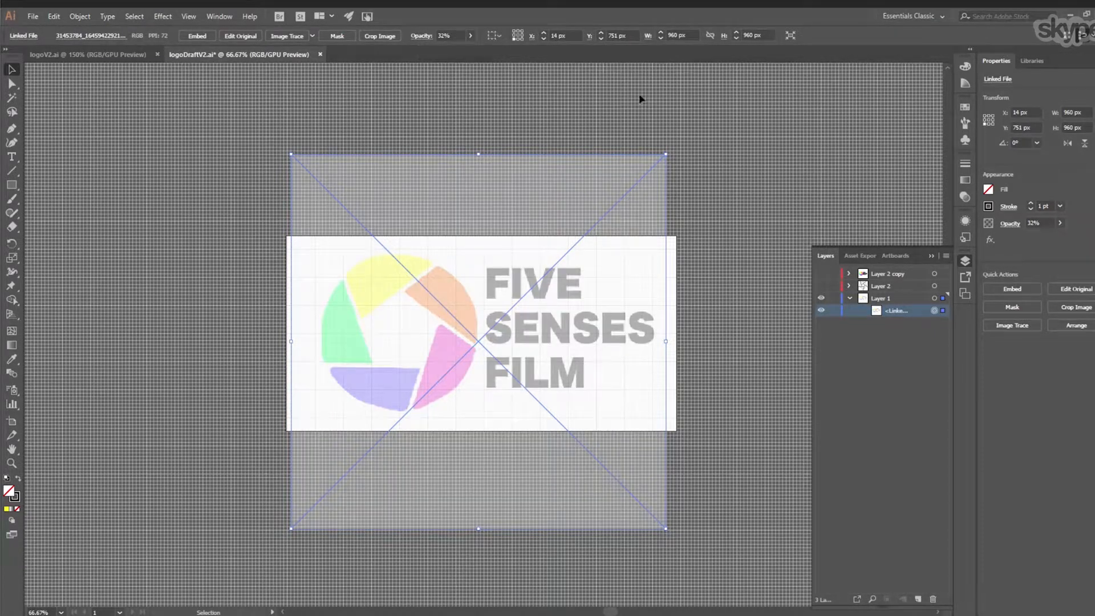
click(724, 171)
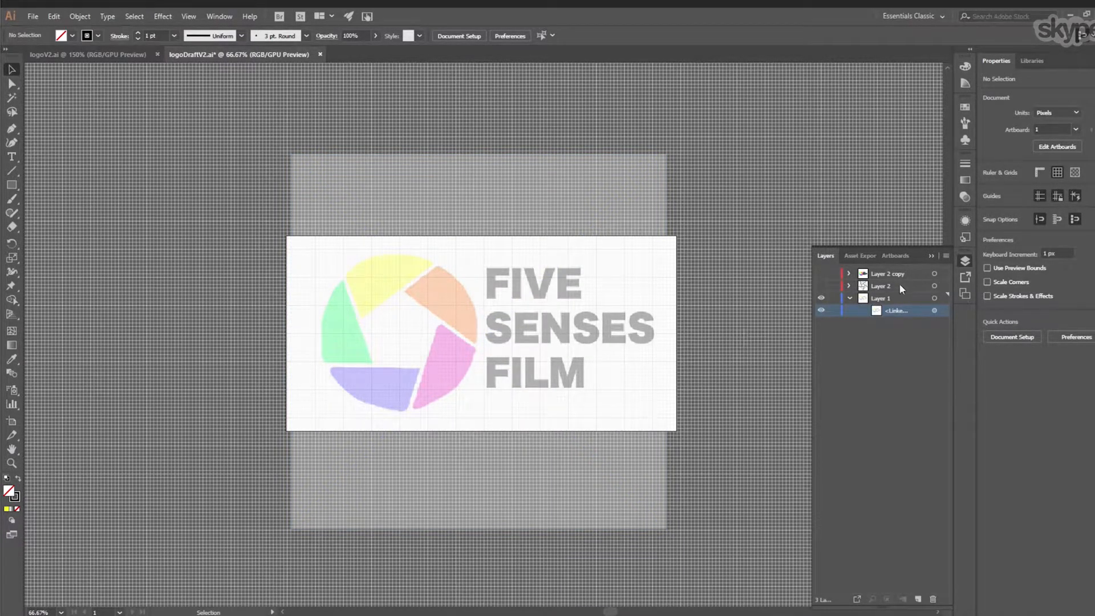
- Show Layer 2, select its construction shapes to examine them, and hide the layer again
click(880, 286)
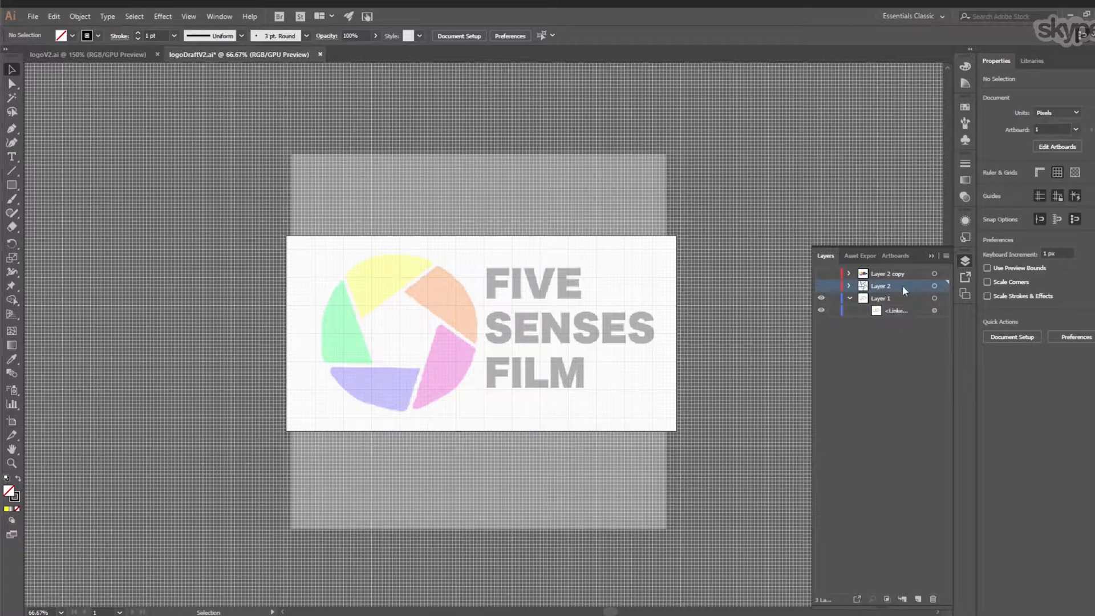
click(821, 285)
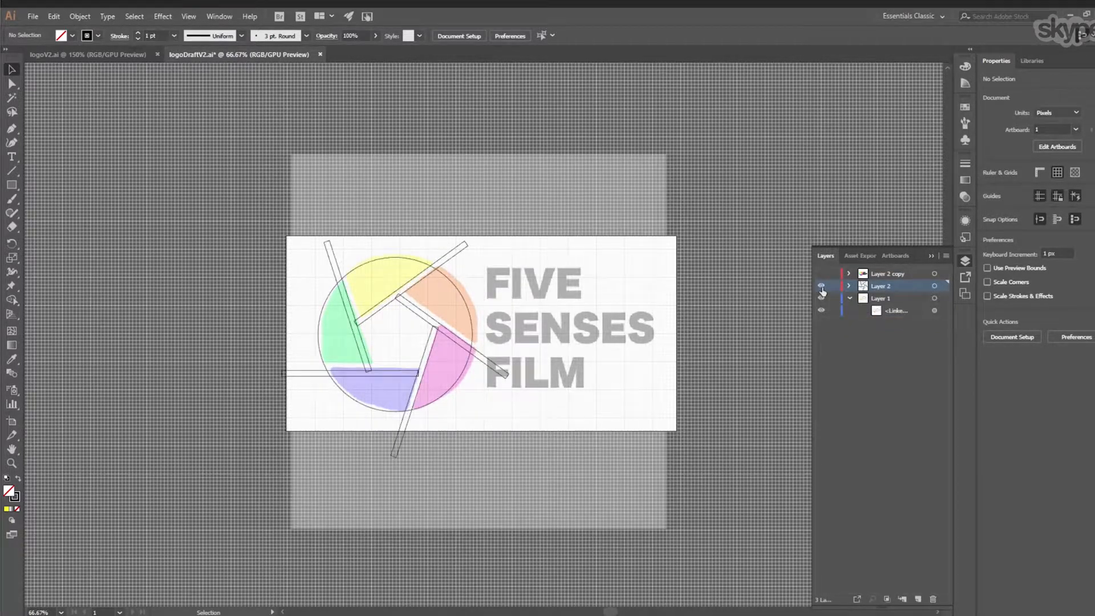
click(933, 285)
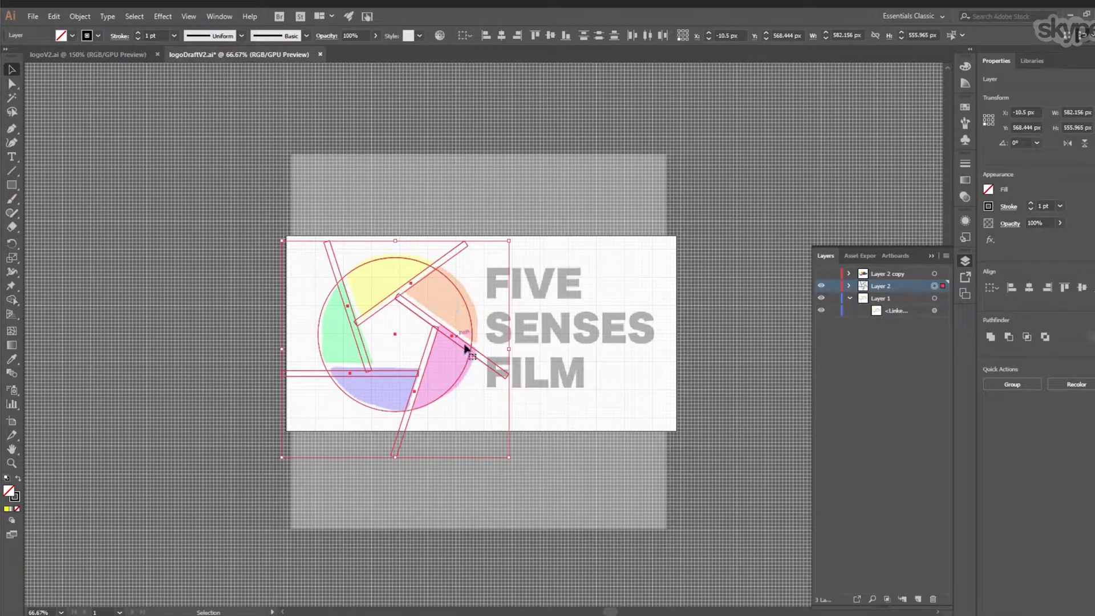
click(821, 285)
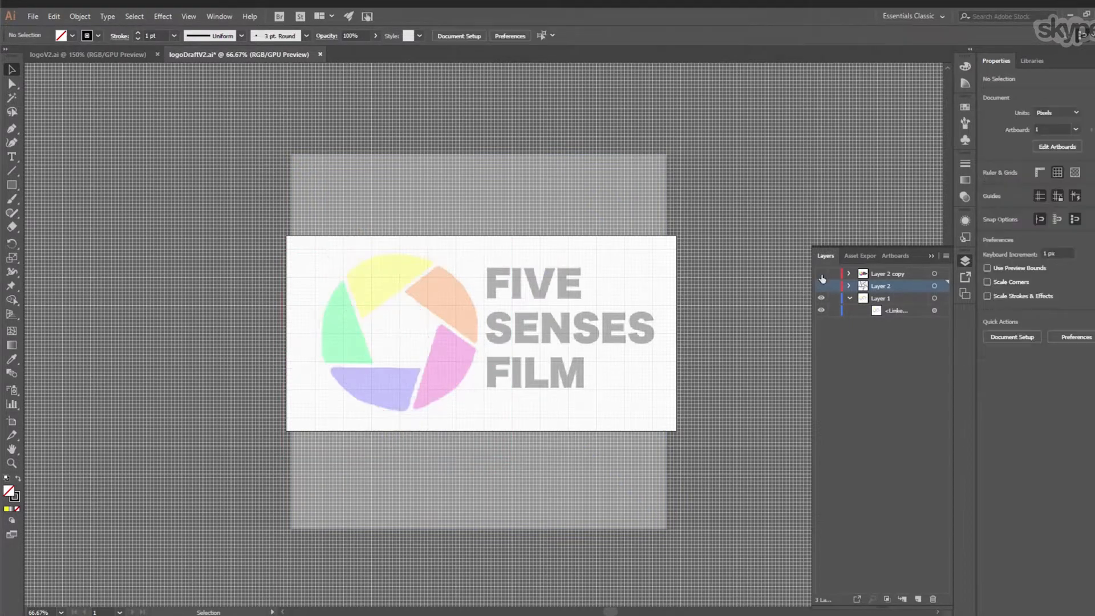
- Show Layer 2 copy with the finished logo and hide Layer 1 with the linked image
click(821, 273)
click(881, 276)
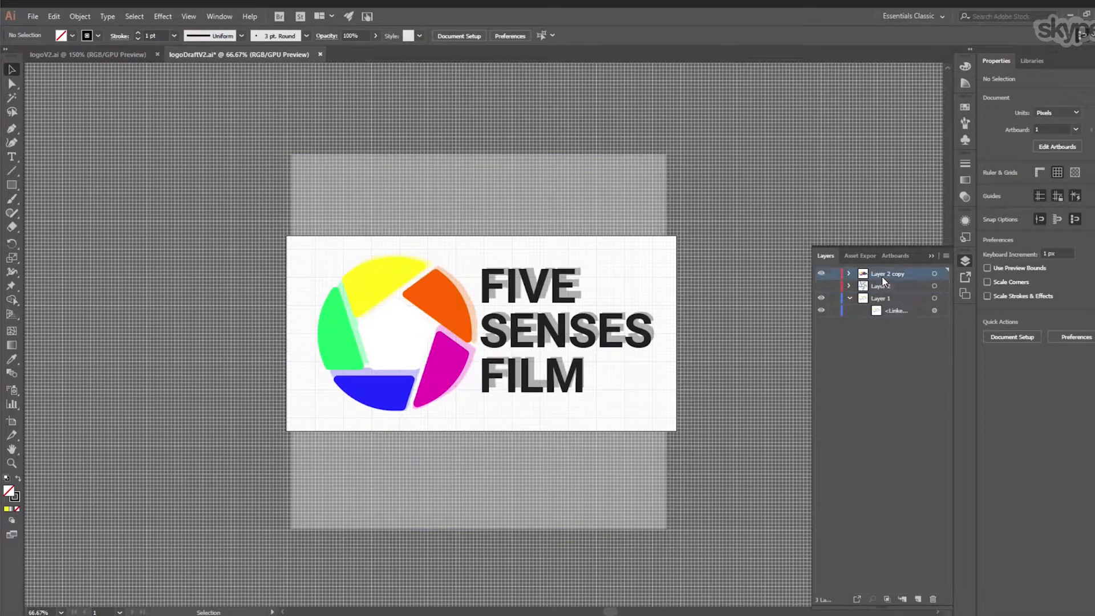
click(821, 298)
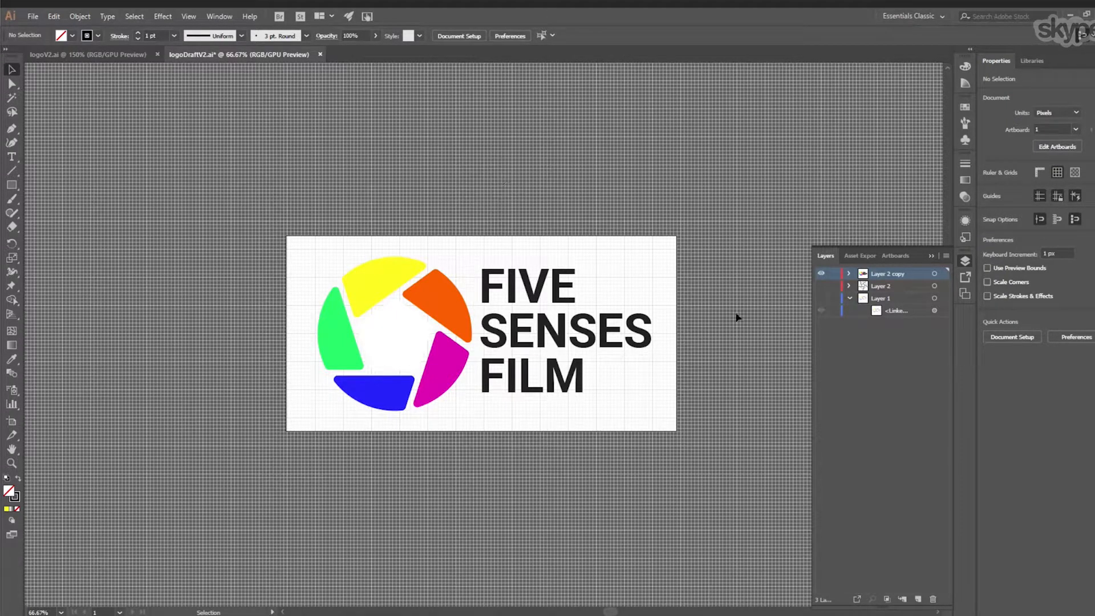
- Save the document under the new name logoDraftV2_4maya.ai in the design folder
click(32, 16)
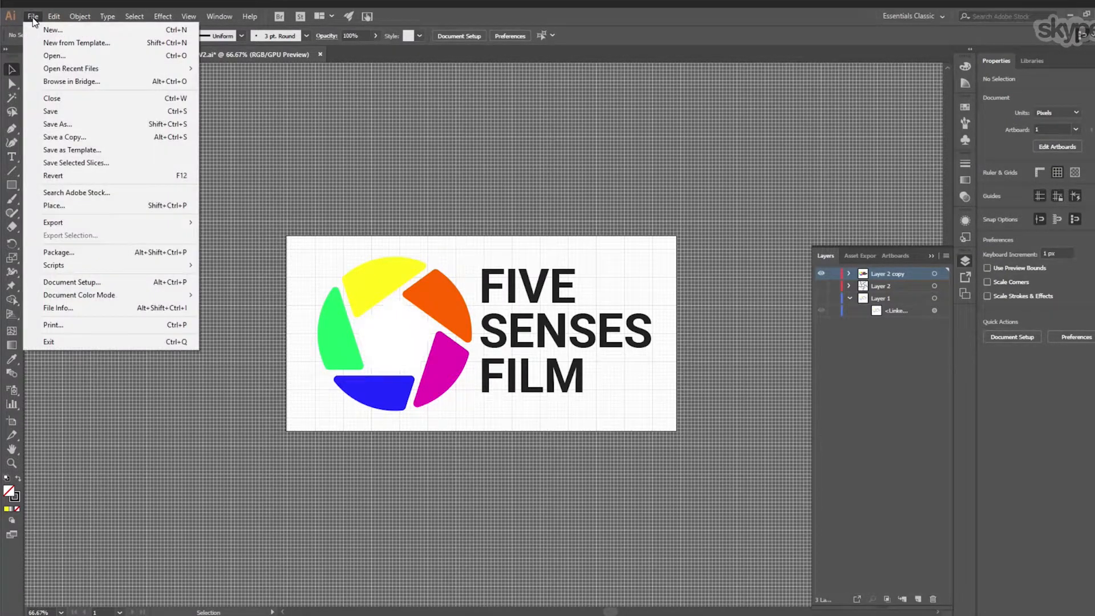
click(53, 125)
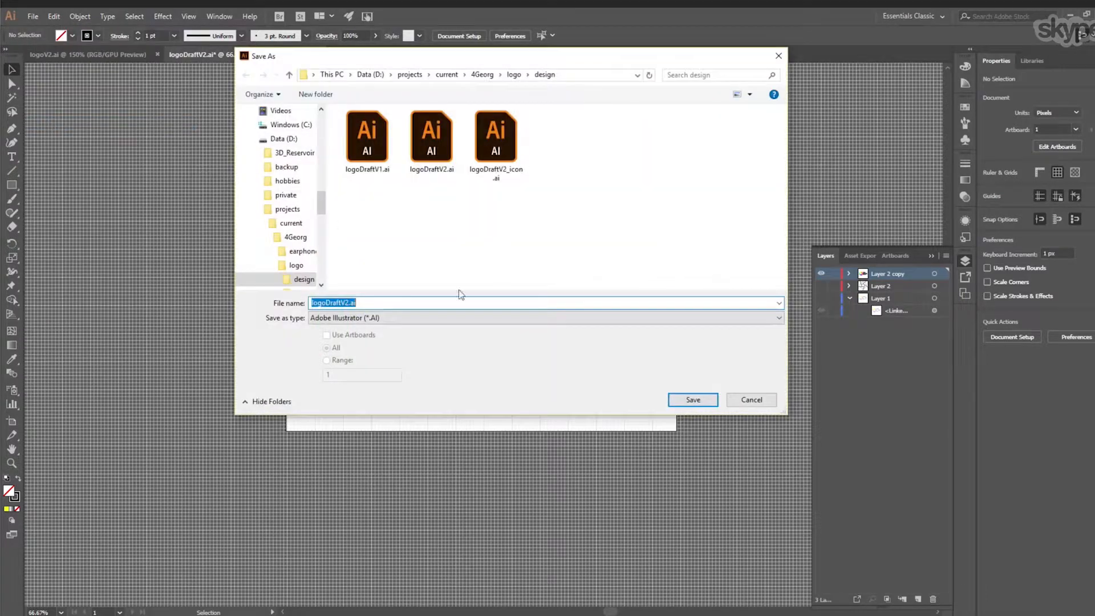
drag(595, 66, 580, 146)
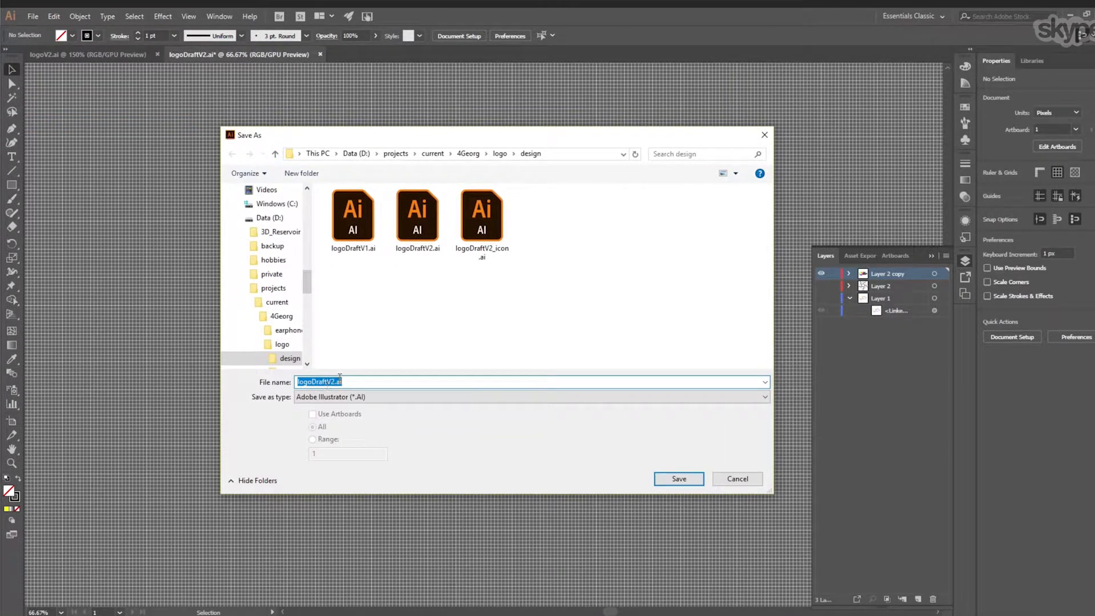
click(333, 382)
text(_4may)
click(678, 479)
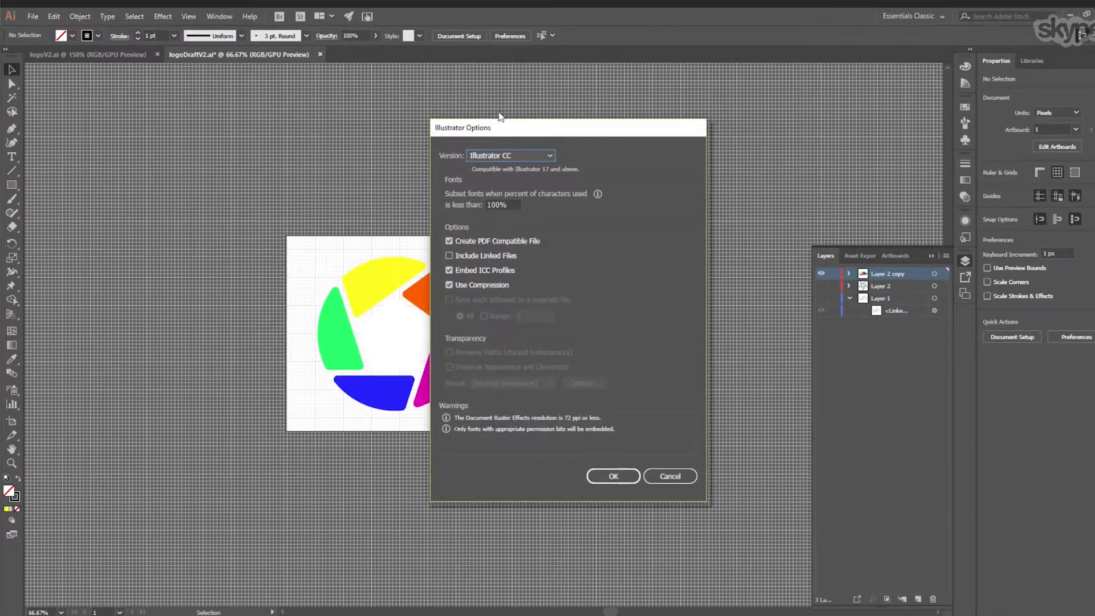
- Set the file version to the legacy format Illustrator 8 and complete the save
click(541, 155)
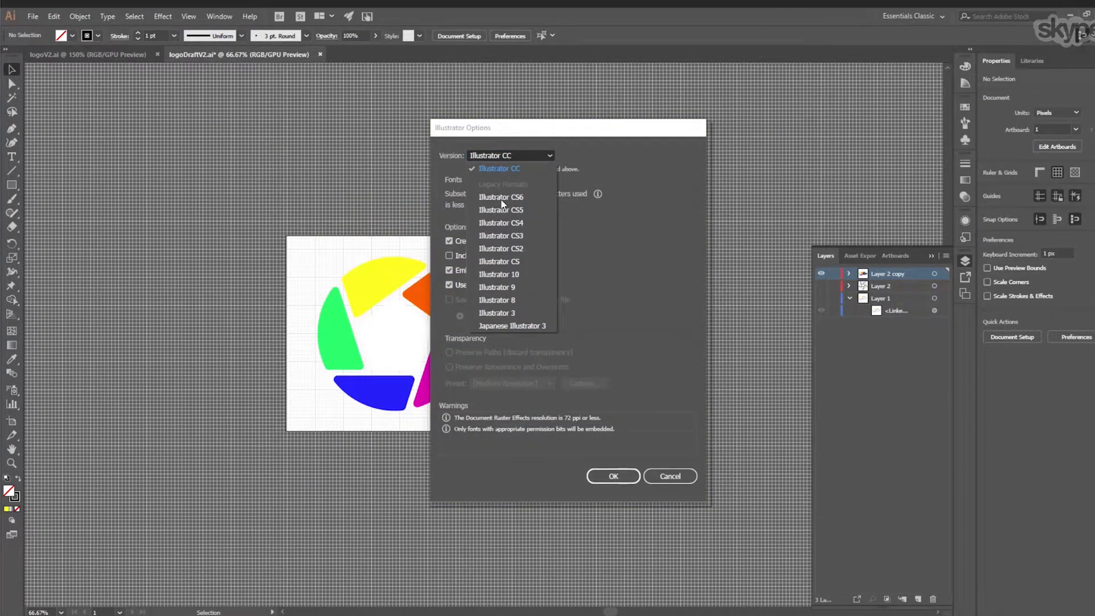
click(494, 301)
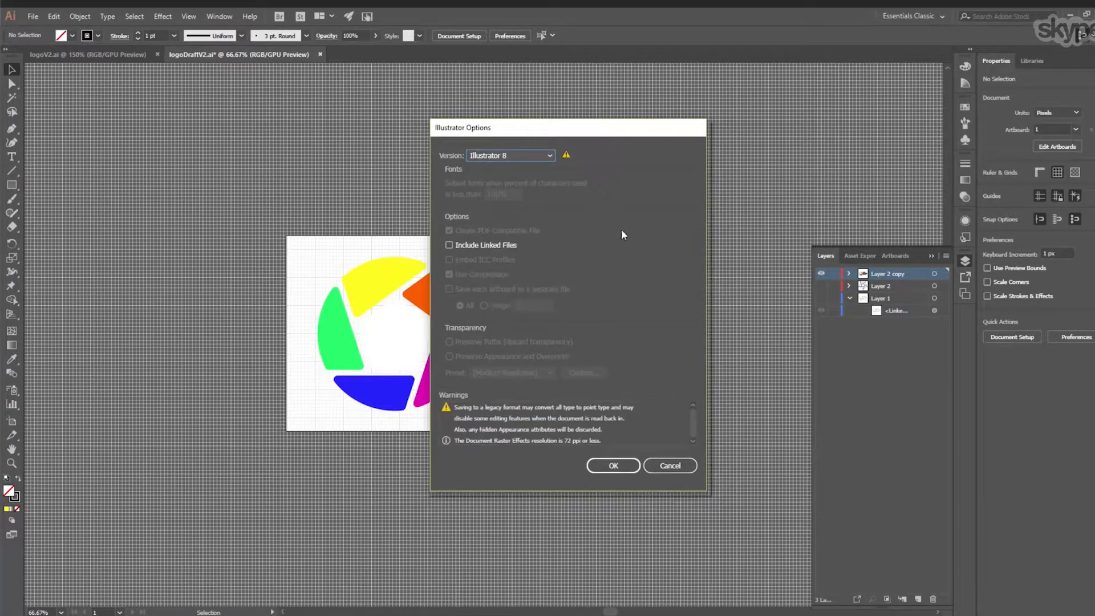
click(610, 466)
click(621, 337)
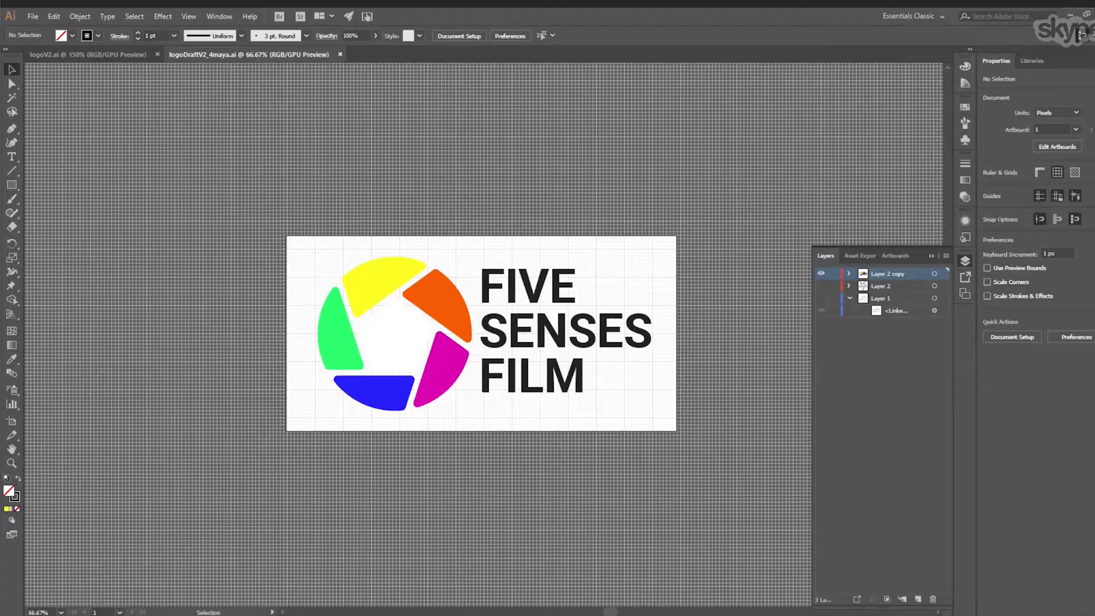
- Switch to Maya and open the options for creating an Adobe Illustrator object
mouse_move(416, 613)
click(644, 572)
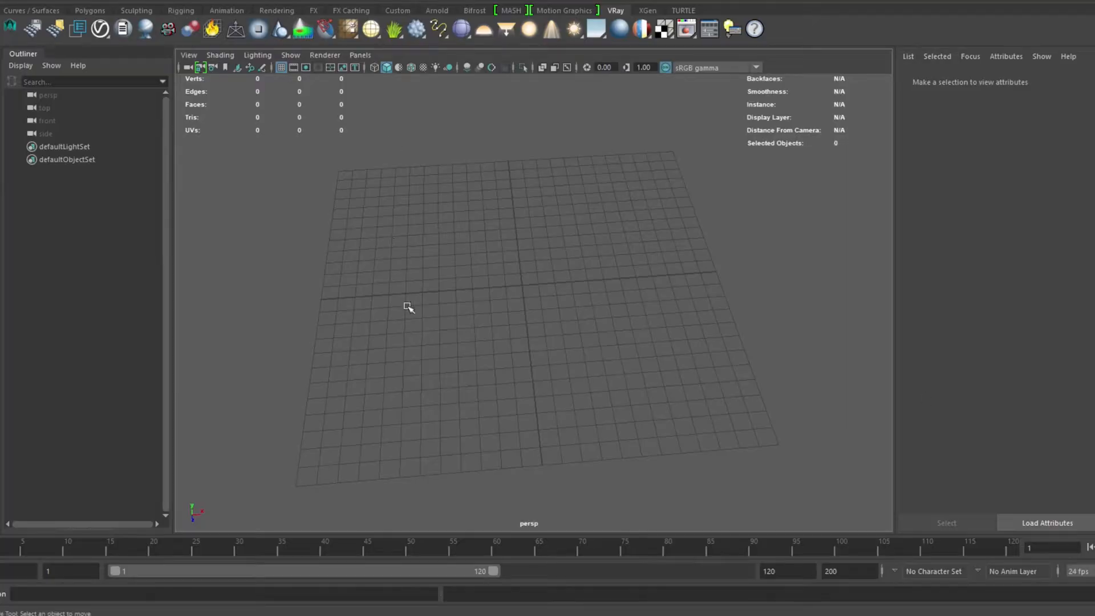
alt+drag(553, 342, 594, 313)
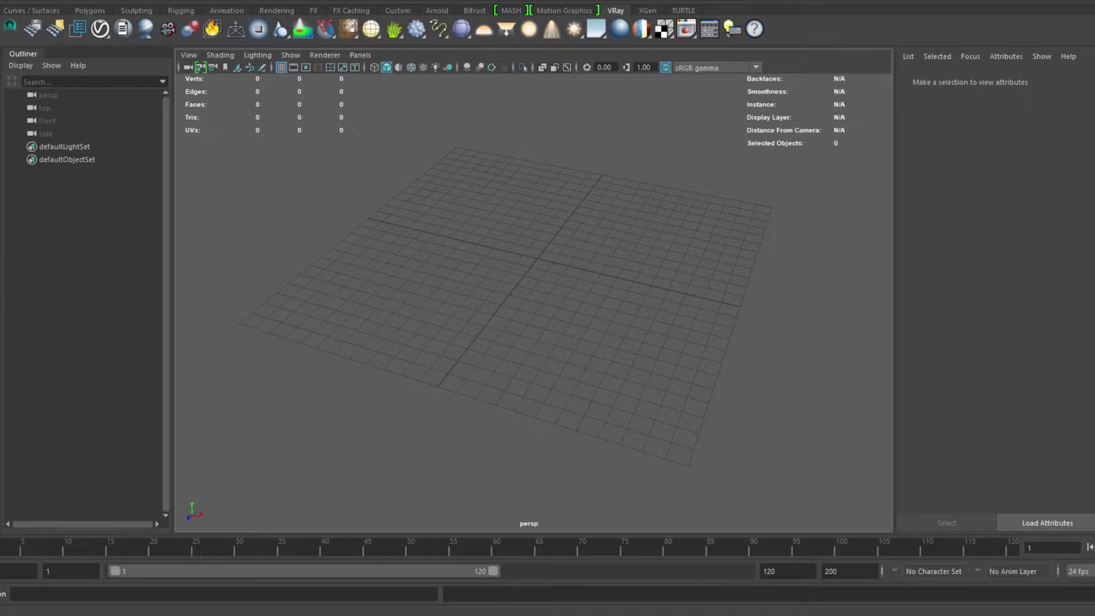
click(62, 0)
mouse_move(32, 0)
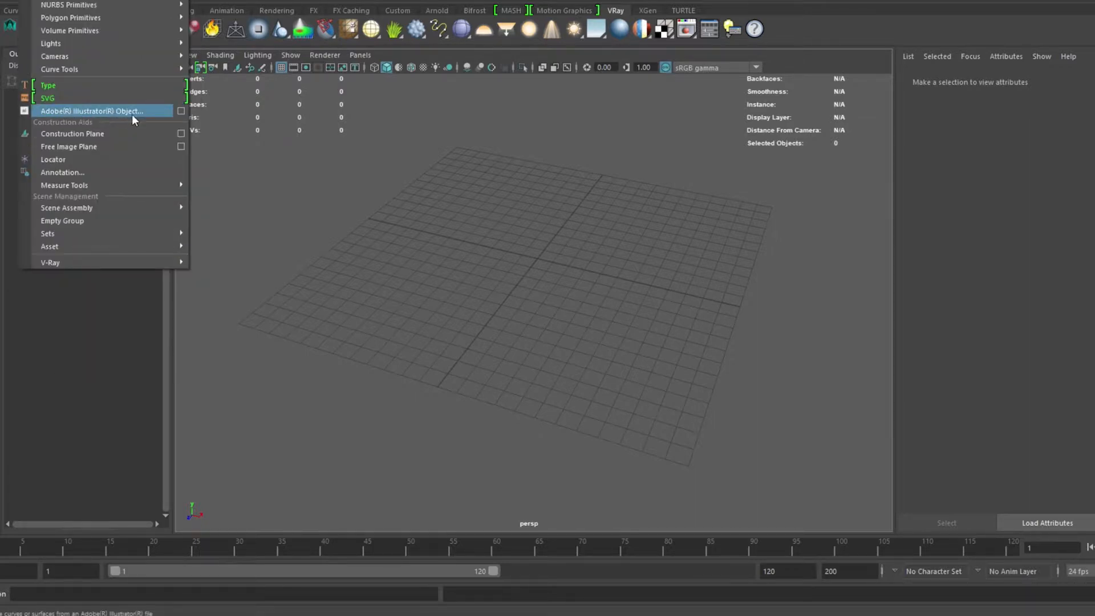
click(179, 111)
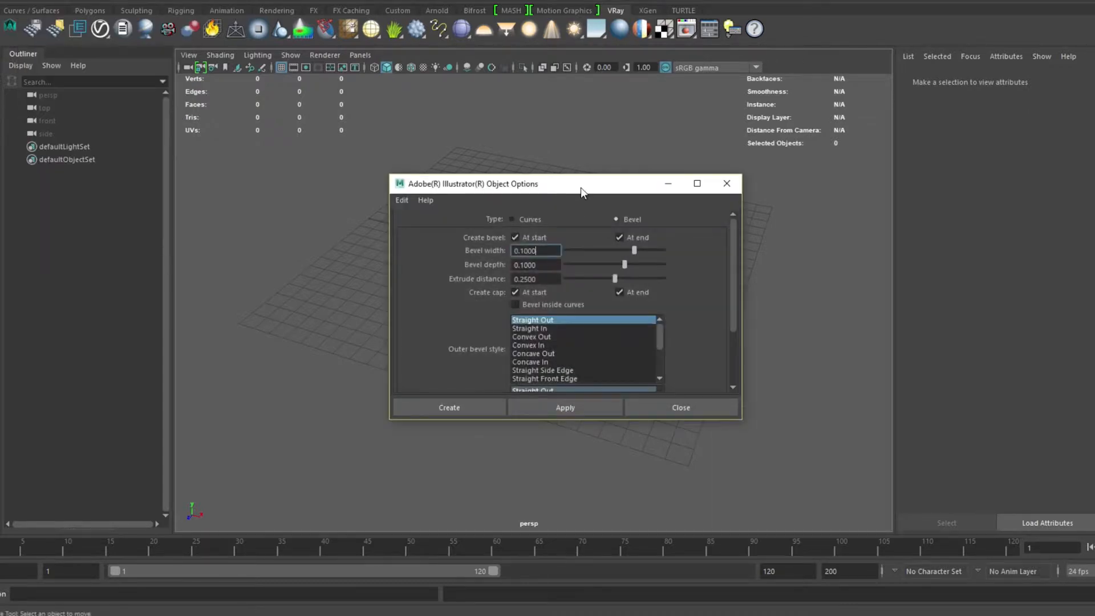
drag(580, 191, 562, 149)
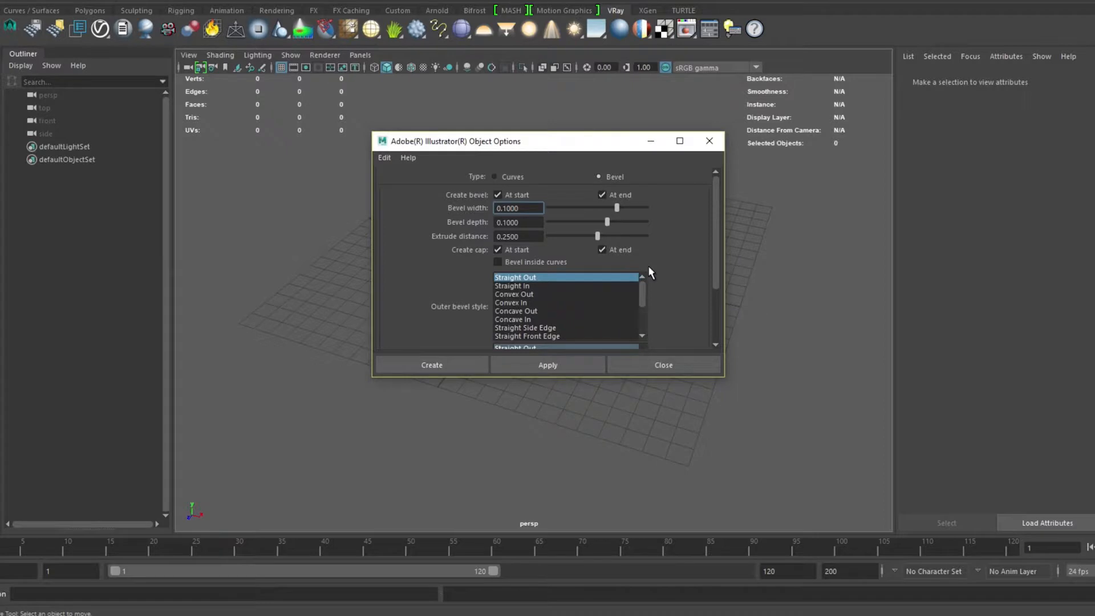
drag(556, 146, 571, 153)
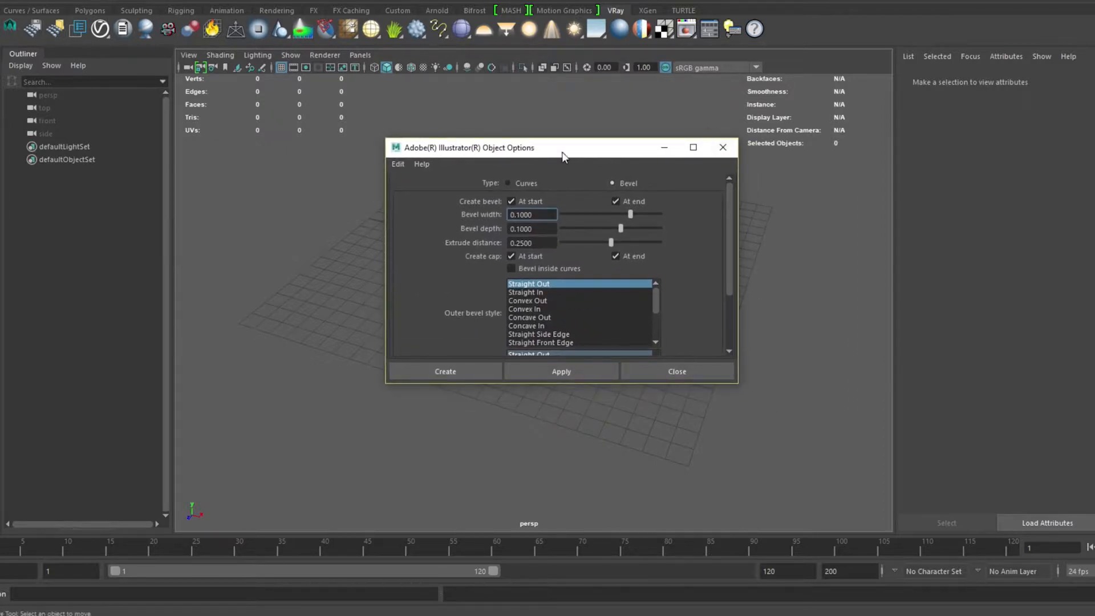
double_click(560, 151)
double_click(560, 1)
drag(559, 148, 557, 171)
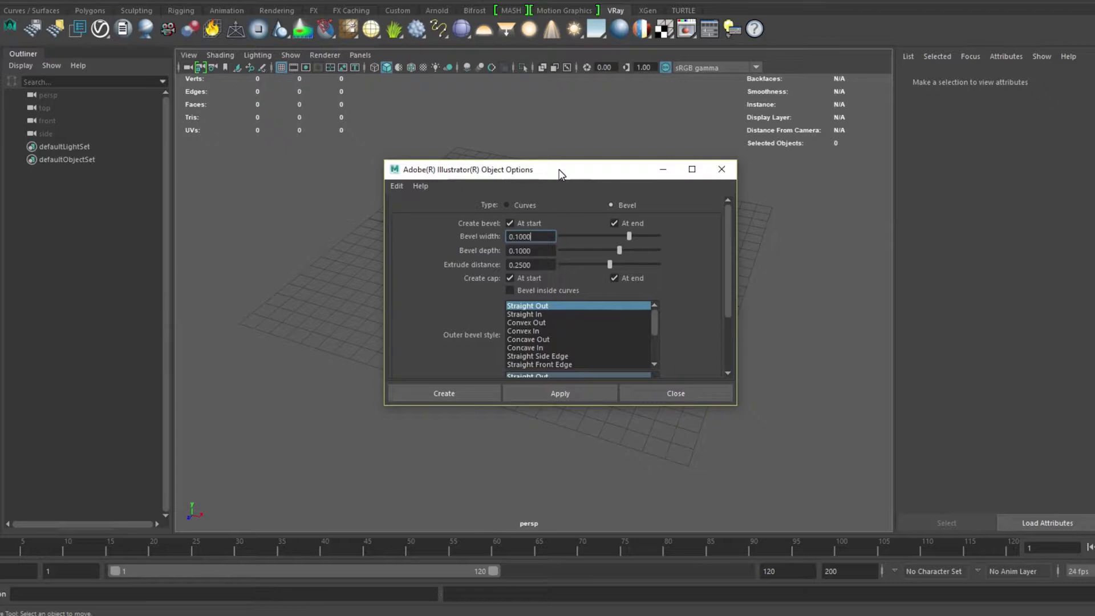
drag(559, 169, 555, 165)
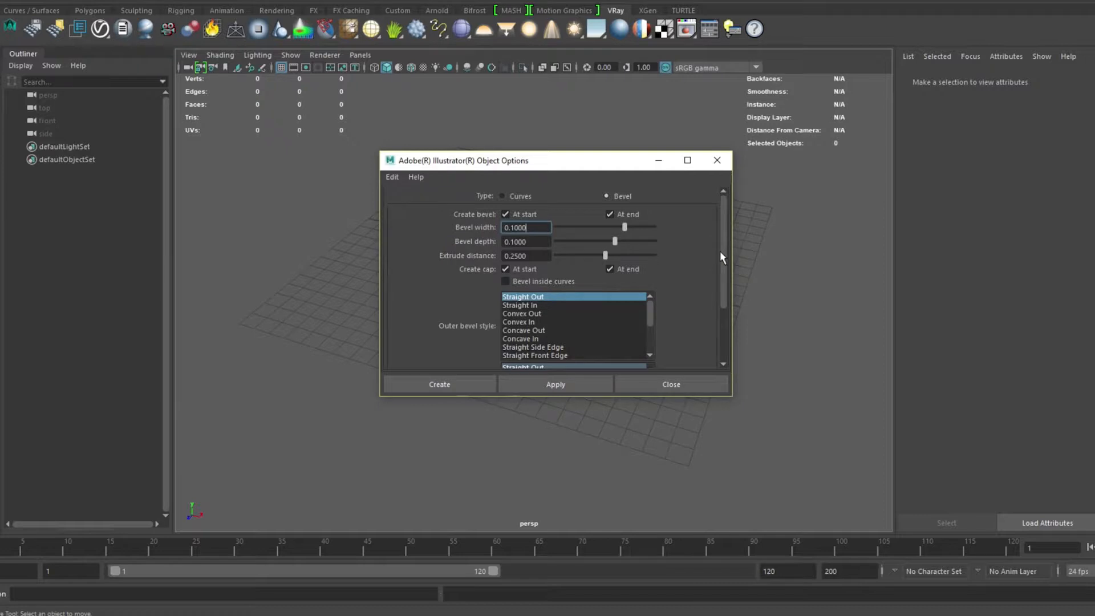
- Reset the Illustrator object options to their defaults and review the type and bevel style settings
click(392, 177)
click(406, 203)
drag(606, 164, 610, 137)
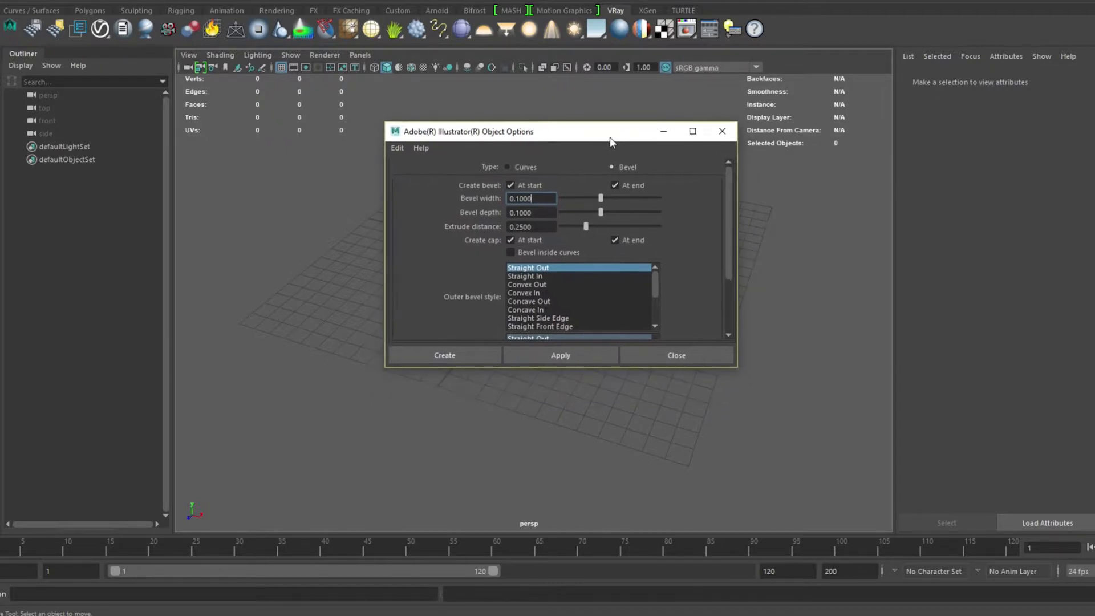
click(508, 167)
drag(730, 254, 728, 294)
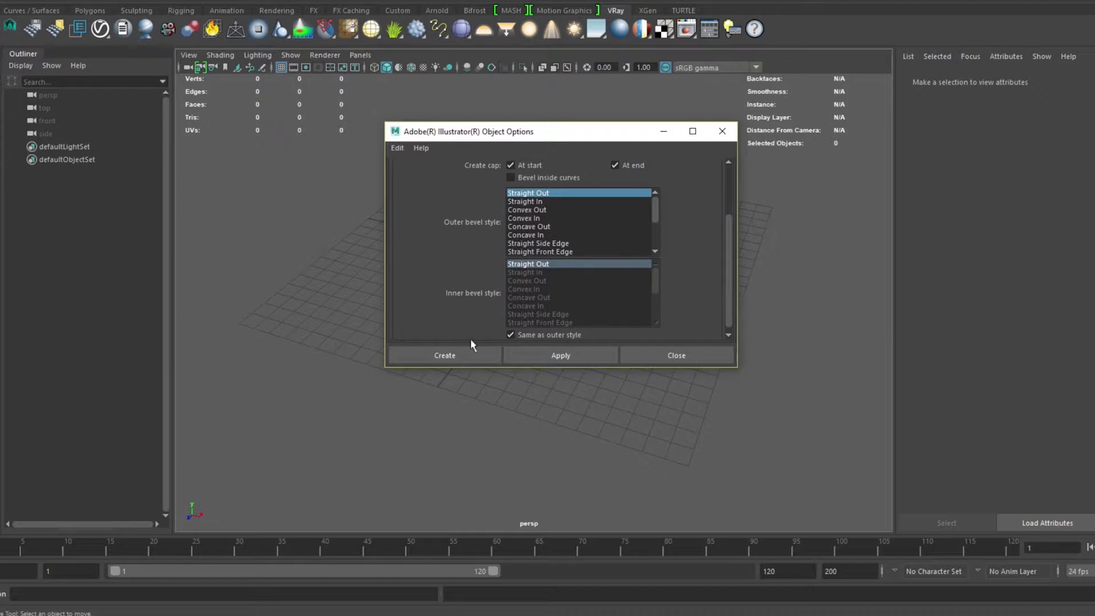
- Create the beveled Illustrator object from logoV2.ai in the project's data\ai folder
click(450, 355)
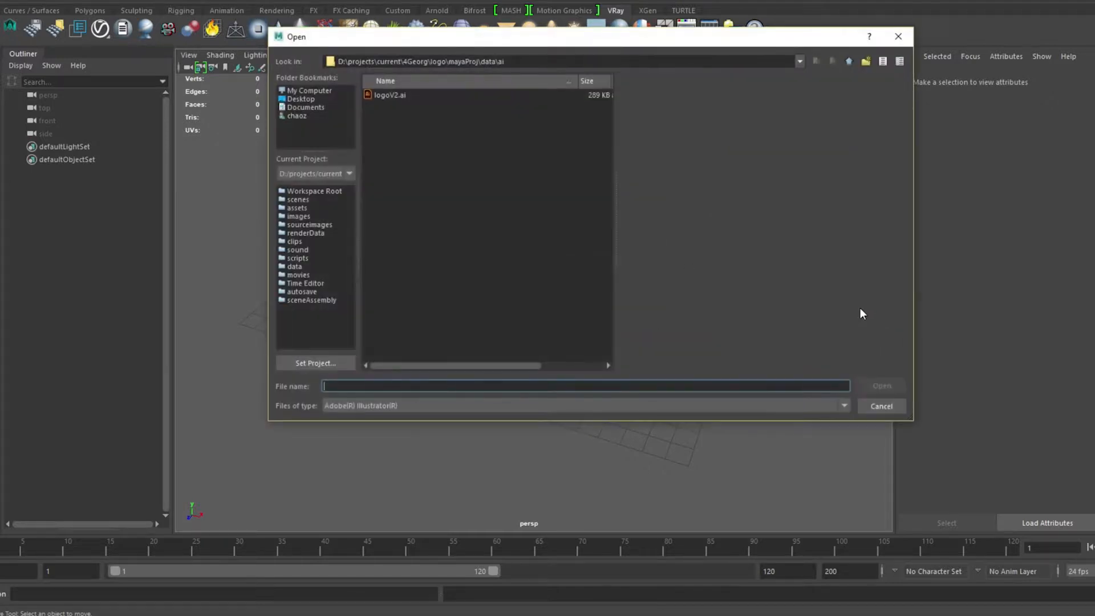
drag(564, 44, 568, 93)
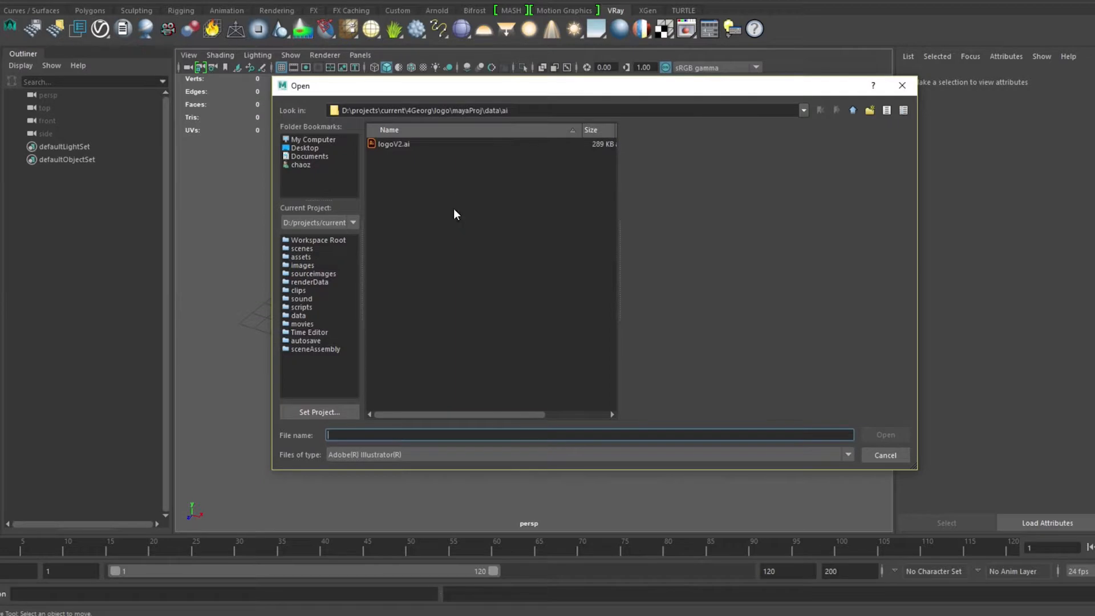
click(388, 143)
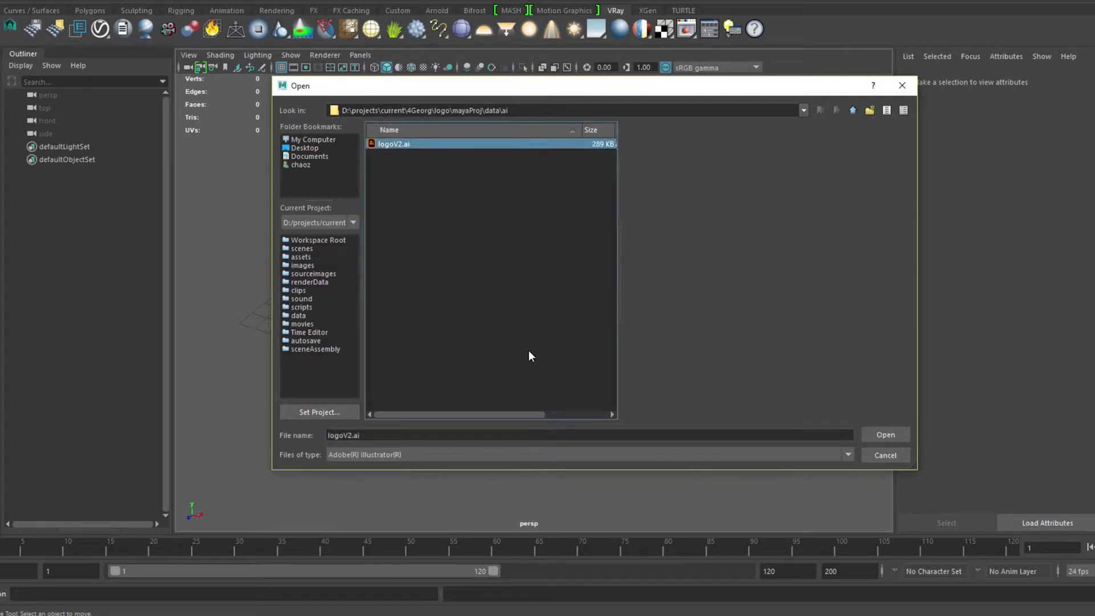
click(887, 435)
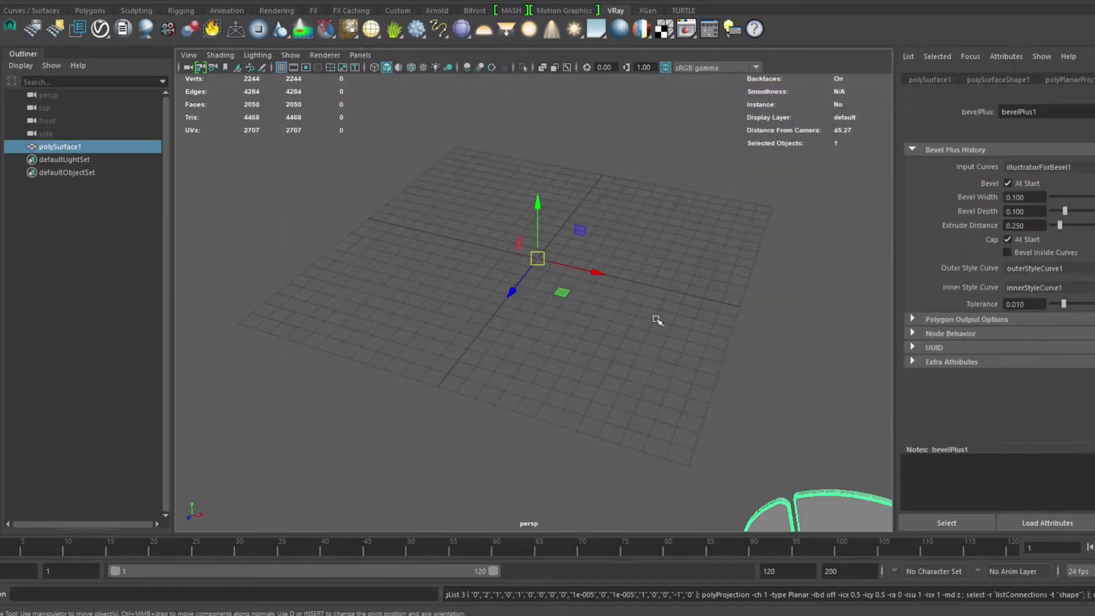
- Examine the imported 3D logo from several angles and compare it with the artwork in Illustrator
alt+drag(628, 333, 656, 325)
alt+right_drag(728, 352, 656, 313)
alt+middle_drag(720, 356, 563, 296)
alt+drag(563, 297, 637, 326)
alt+right_drag(637, 325, 645, 330)
alt+middle_drag(645, 330, 591, 316)
alt+drag(591, 316, 577, 308)
mouse_move(505, 273)
alt+mouse_down()
mouse_move(547, 295)
mouse_move(523, 274)
alt+mouse_up()
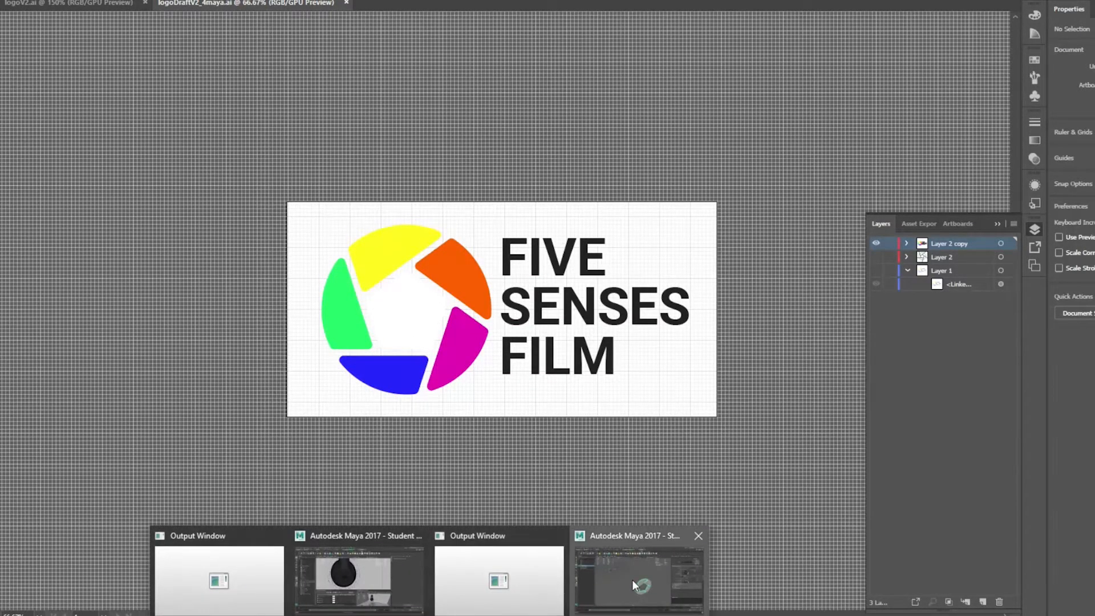
click(631, 579)
alt+drag(682, 358, 476, 316)
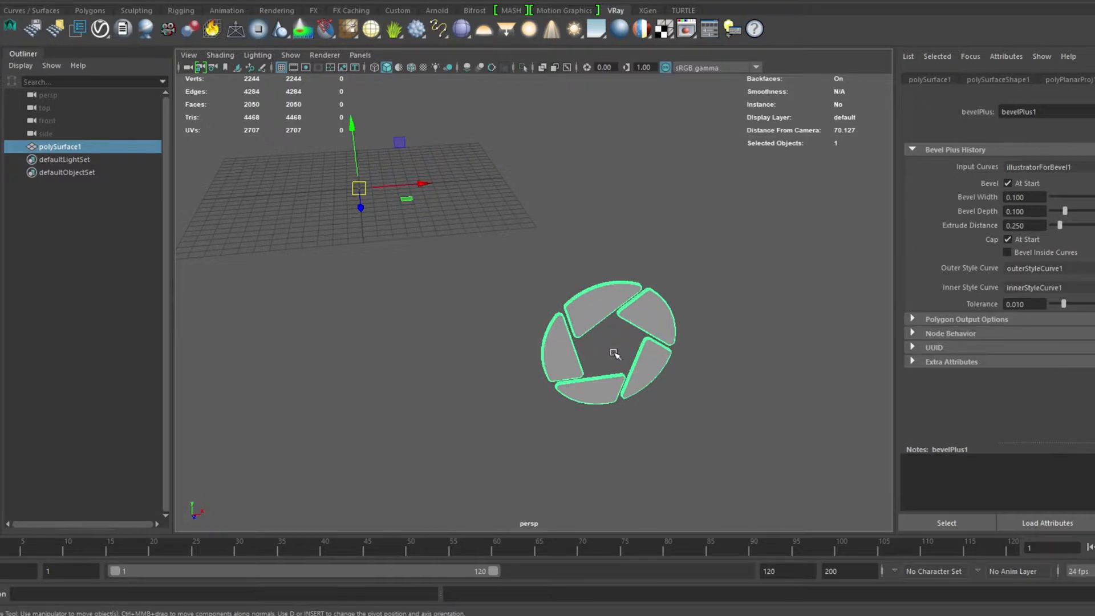
- Examine the rounded bevel edges of the 3D logo segments up close and from a distance
alt+drag(614, 353, 612, 346)
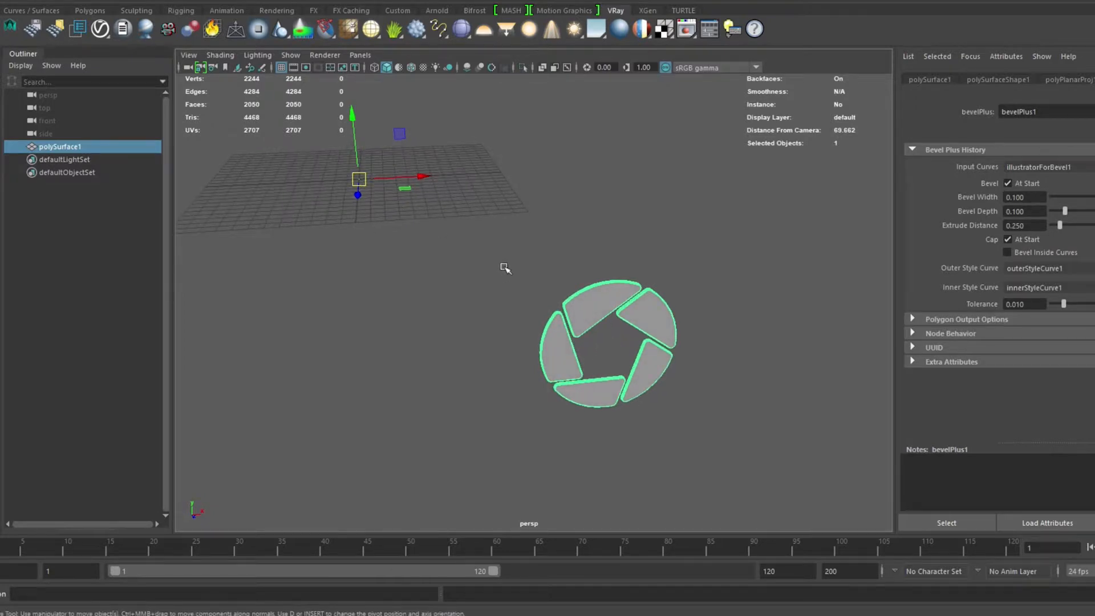
scroll(593, 320, up, 10)
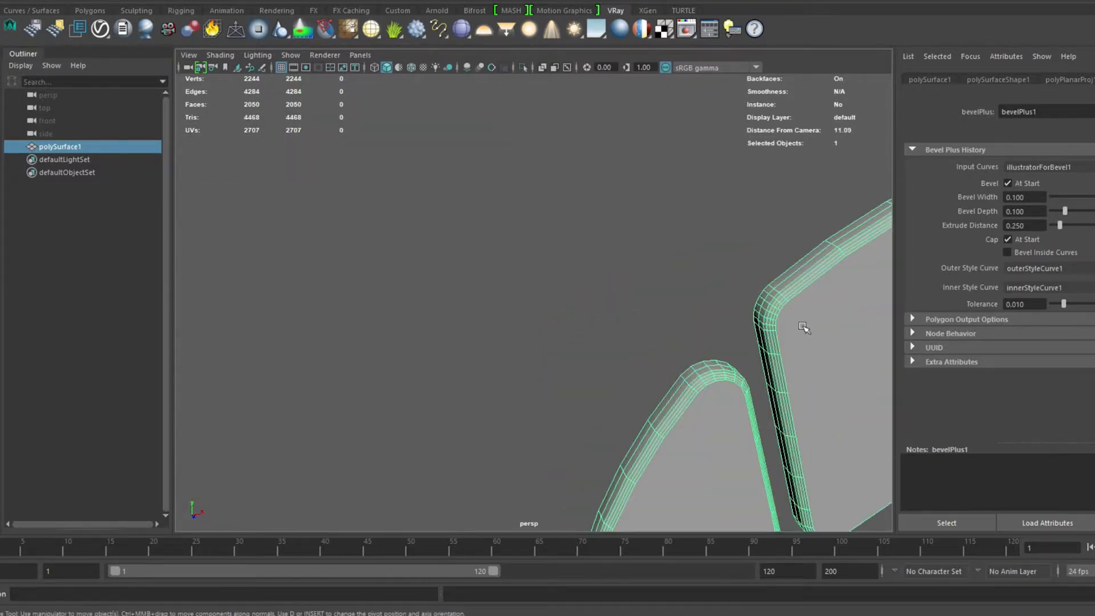
alt+drag(556, 293, 522, 284)
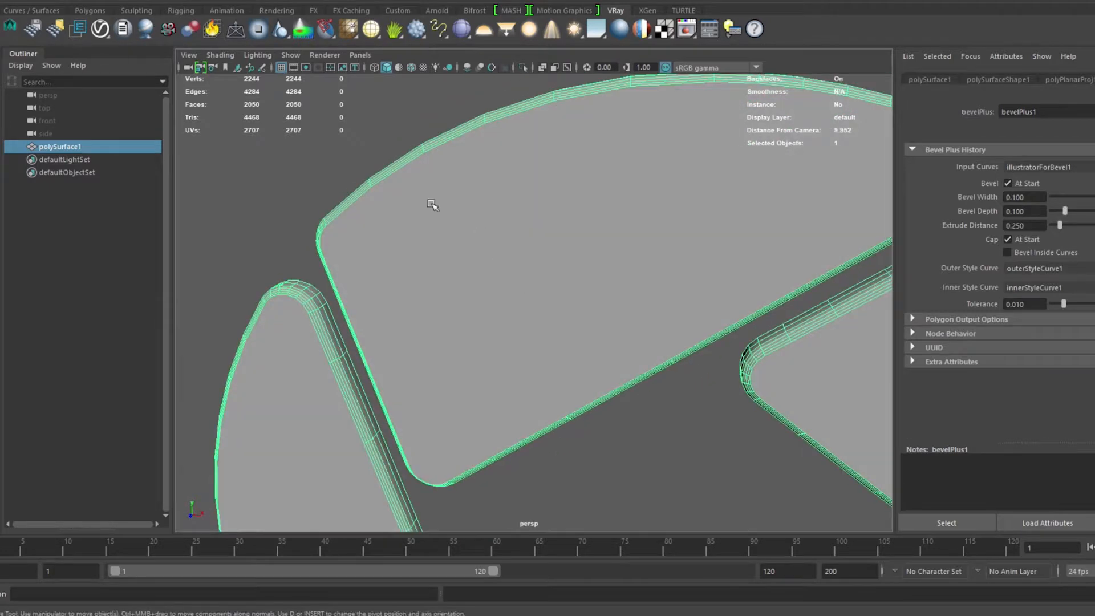
mouse_move(510, 207)
alt+mouse_down()
mouse_move(589, 201)
mouse_move(639, 215)
mouse_move(535, 203)
mouse_move(502, 212)
alt+mouse_up()
scroll(630, 286, down, 8)
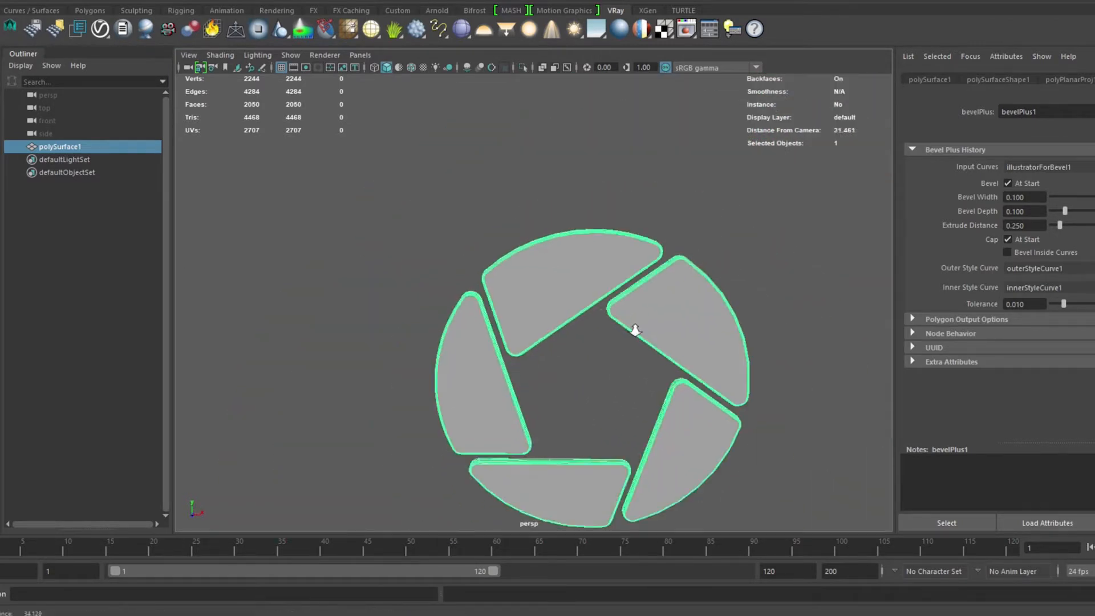
alt+middle_drag(595, 371, 616, 314)
click(63, 159)
click(63, 146)
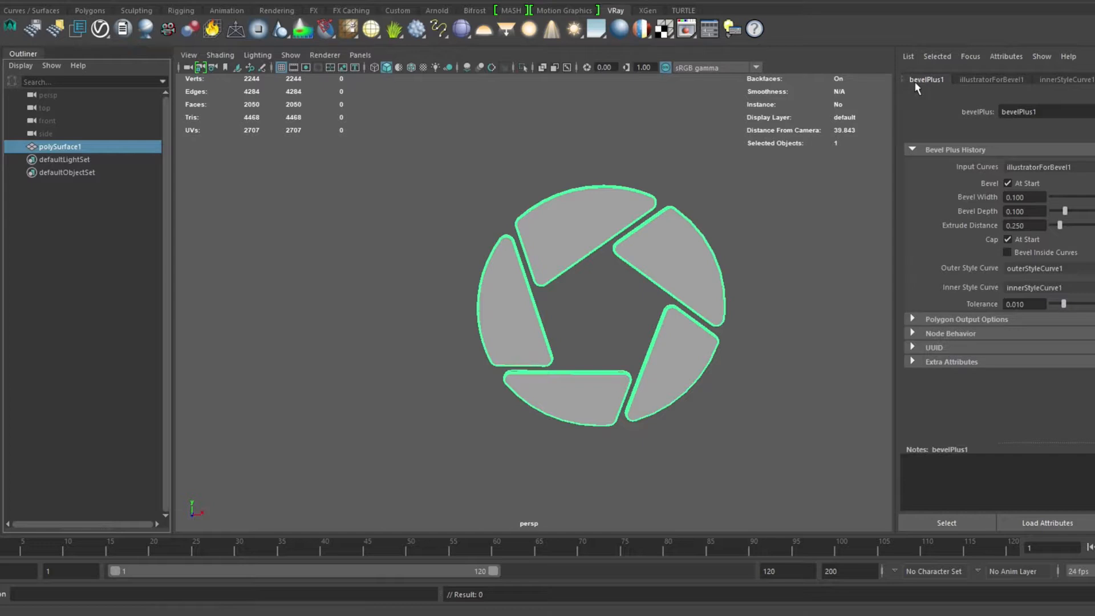
- Expand the logo's bevelPlus1 input to list its bevel channels and enlarge the area showing them
key(ctrl+a)
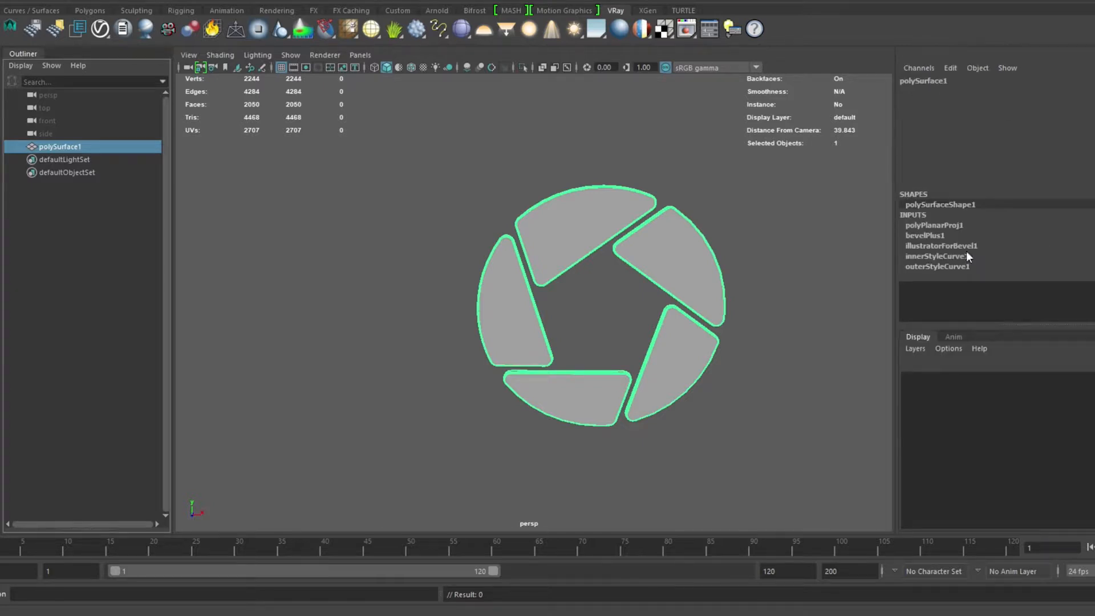
click(922, 235)
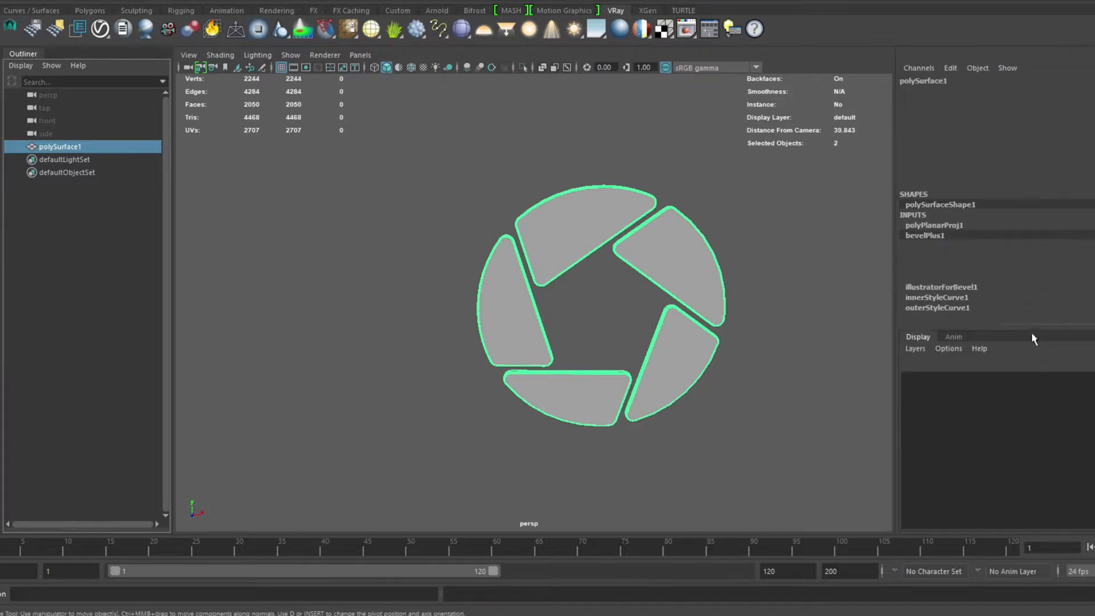
drag(1033, 324, 1031, 381)
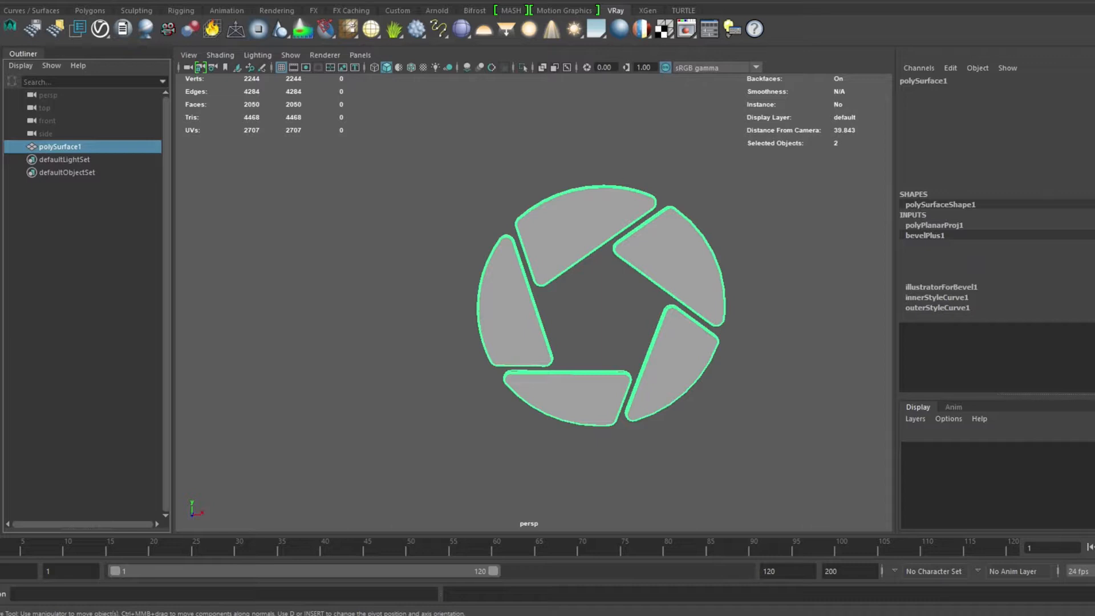
- Try different bevel width values on the logo while viewing the segment edges at an angle
alt+drag(522, 314, 591, 360)
alt+right_drag(608, 293, 667, 288)
alt+middle_drag(598, 249, 534, 297)
alt+right_drag(533, 298, 652, 308)
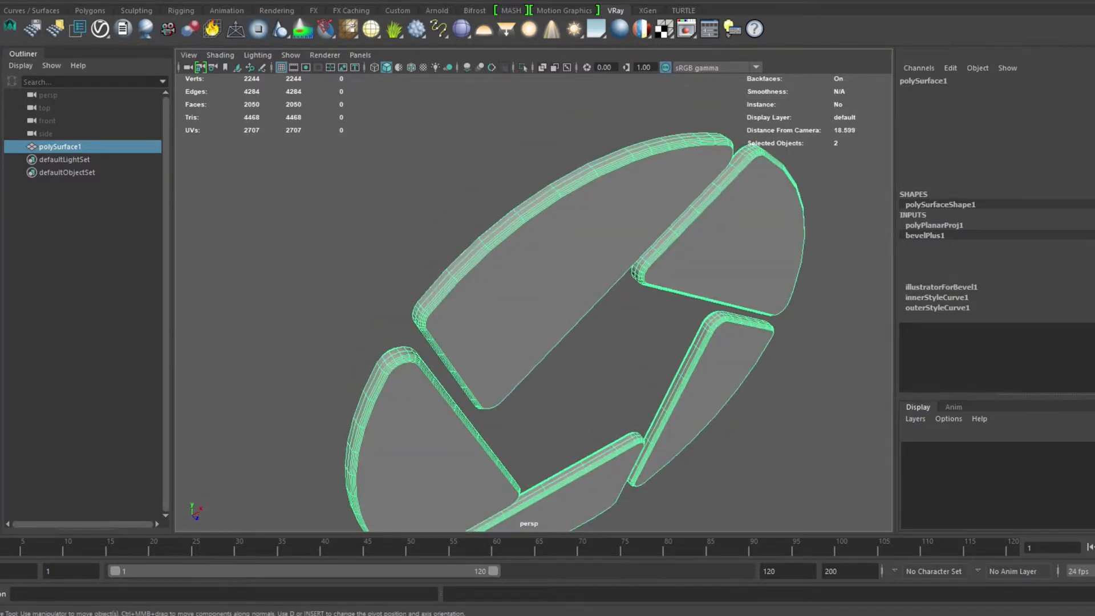
click(1081, 255)
mouse_move(550, 277)
middle_down()
mouse_move(578, 286)
mouse_move(557, 240)
mouse_move(570, 276)
mouse_move(544, 252)
mouse_move(561, 269)
mouse_move(552, 267)
mouse_move(558, 285)
middle_up()
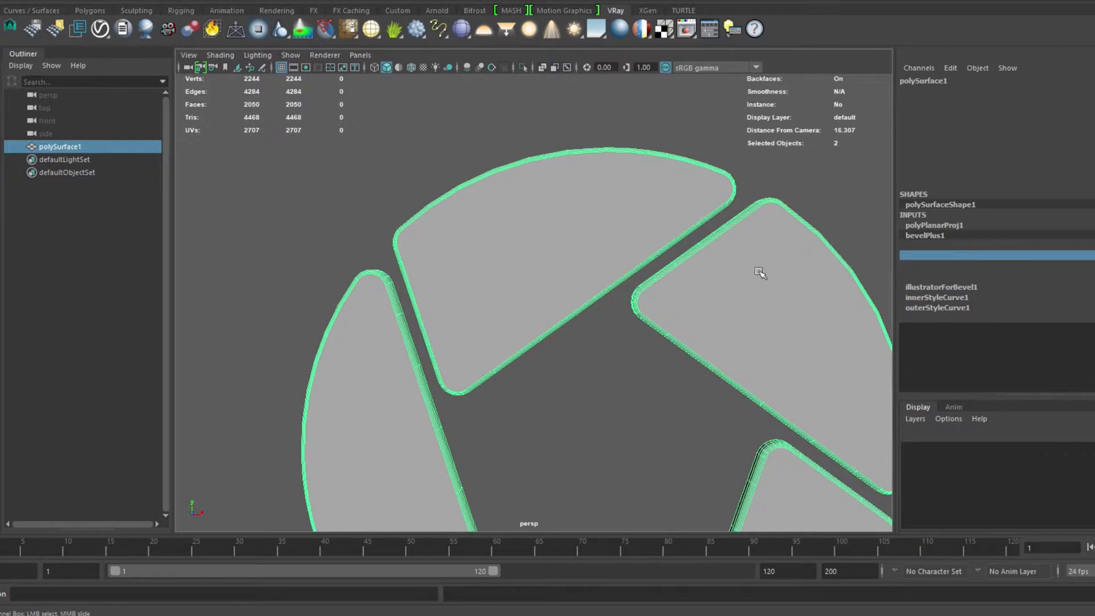
scroll(685, 253, down, 3)
scroll(569, 225, up, 5)
scroll(557, 224, down, 3)
scroll(550, 220, up, 2)
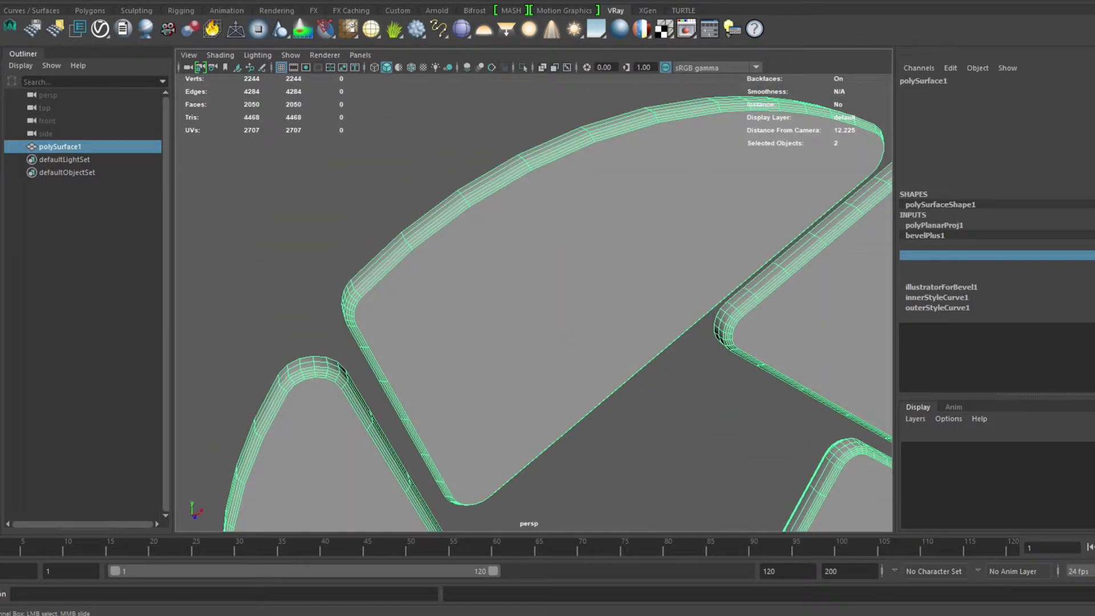
- Try larger bevel depth values on the logo and inspect the stretched bevel edges
click(1083, 265)
alt+drag(563, 298, 653, 329)
scroll(654, 329, up, 2)
scroll(654, 328, down, 2)
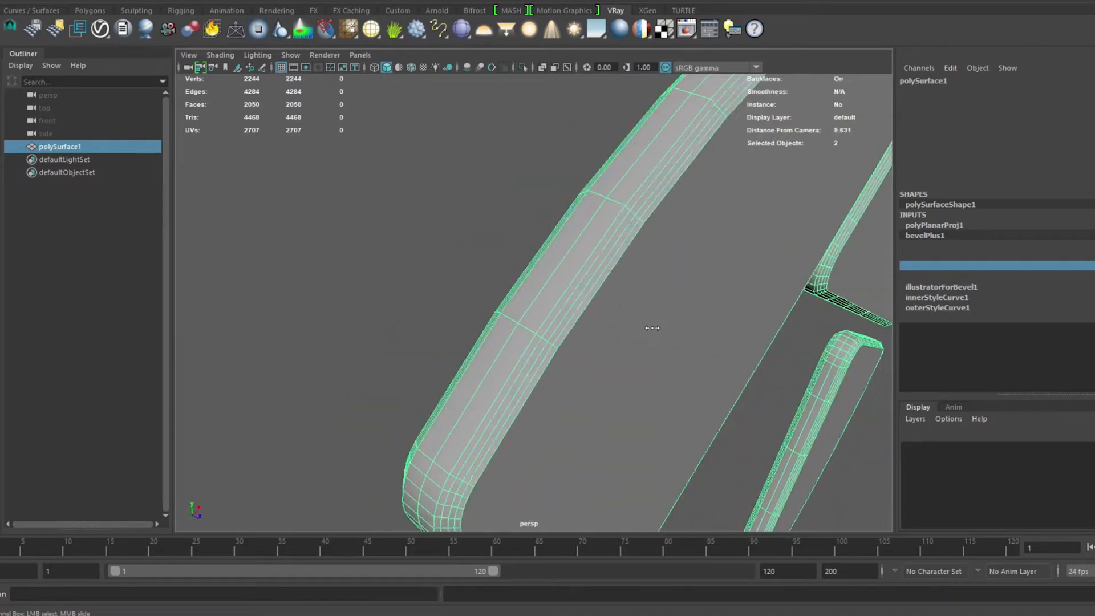
scroll(655, 330, up, 3)
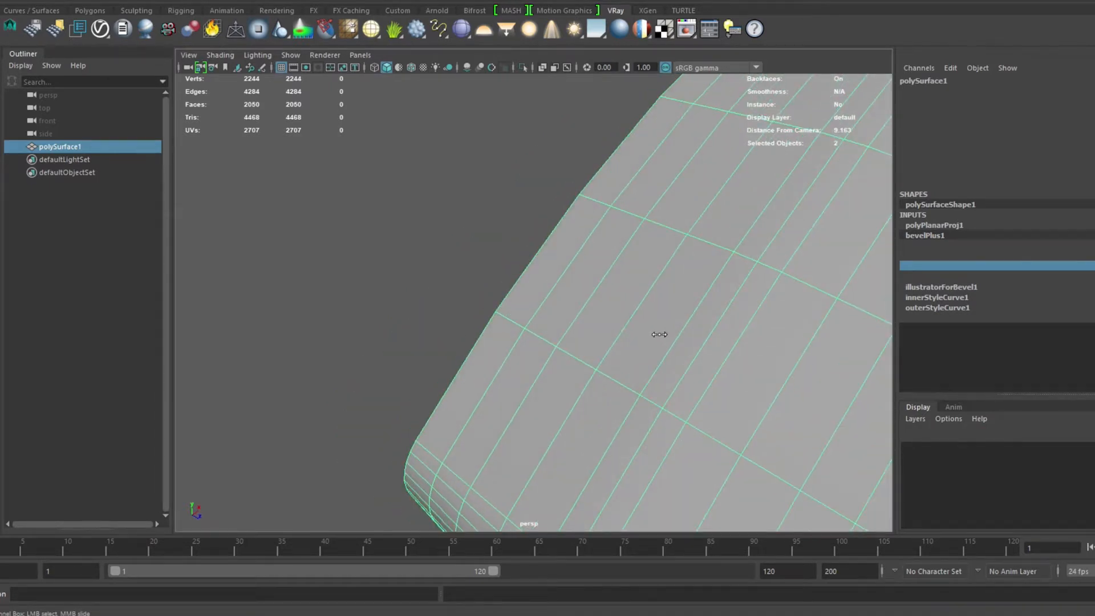
alt+right_drag(694, 370, 635, 317)
alt+middle_drag(707, 381, 601, 315)
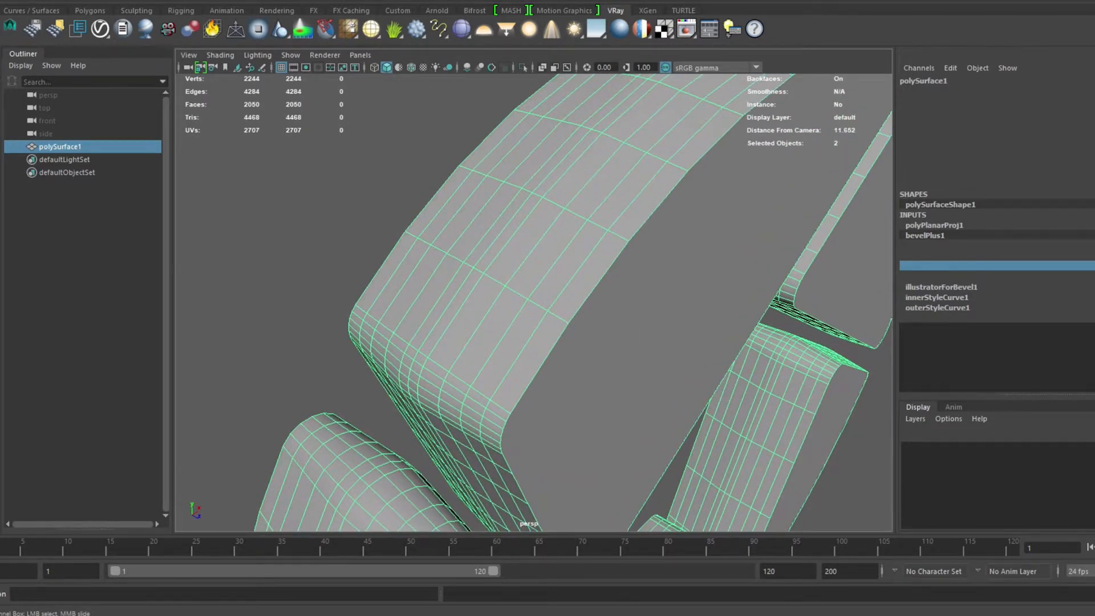
- Set the extrude distance of the logo's bevel to 4
click(1077, 276)
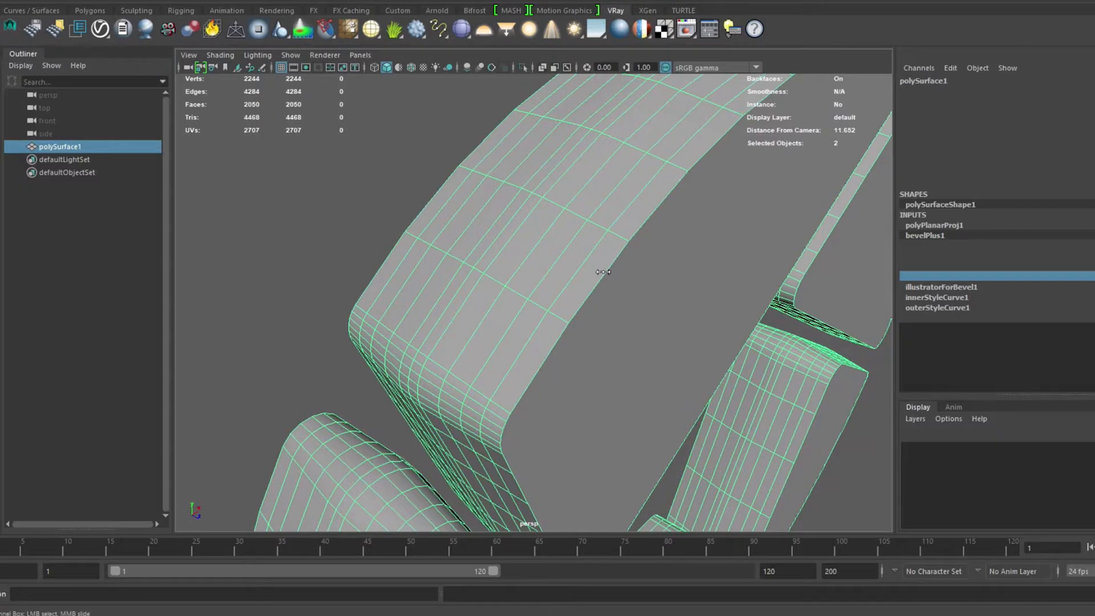
middle_drag(603, 272, 630, 282)
alt+drag(635, 286, 664, 311)
- Set the logo's bevel depth to 0.1 and check the extruded segments
click(1092, 267)
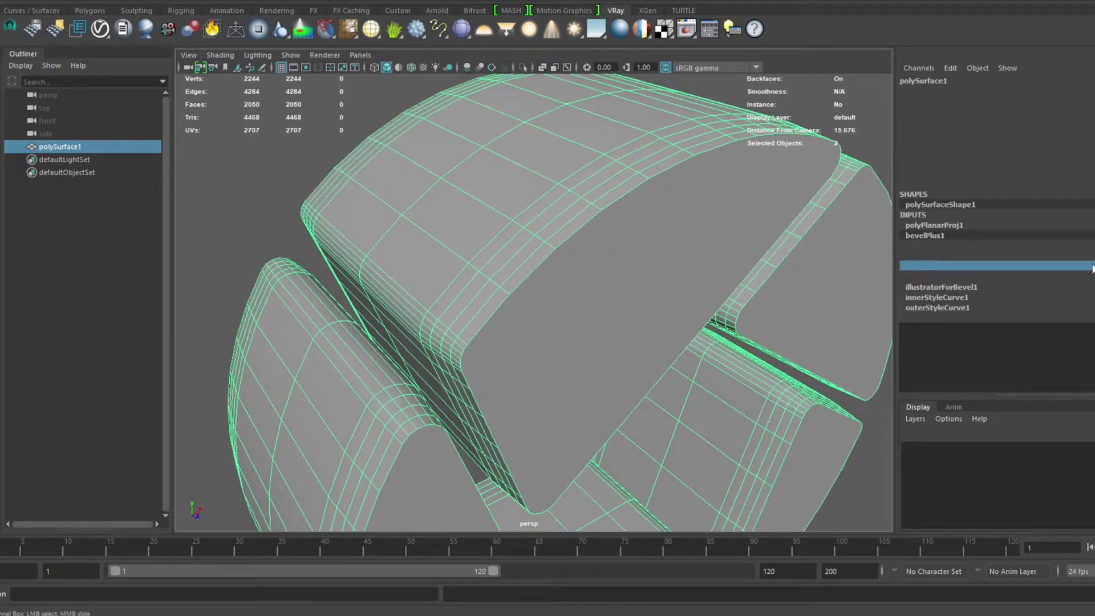
middle_drag(654, 289, 595, 296)
scroll(595, 296, down, 5)
alt+drag(595, 296, 614, 370)
alt+middle_drag(615, 371, 626, 317)
mouse_move(626, 317)
alt+mouse_down()
mouse_move(593, 244)
mouse_move(625, 261)
mouse_move(579, 227)
mouse_move(729, 253)
mouse_move(679, 224)
mouse_move(528, 244)
mouse_move(557, 279)
mouse_move(525, 269)
mouse_move(626, 320)
alt+mouse_up()
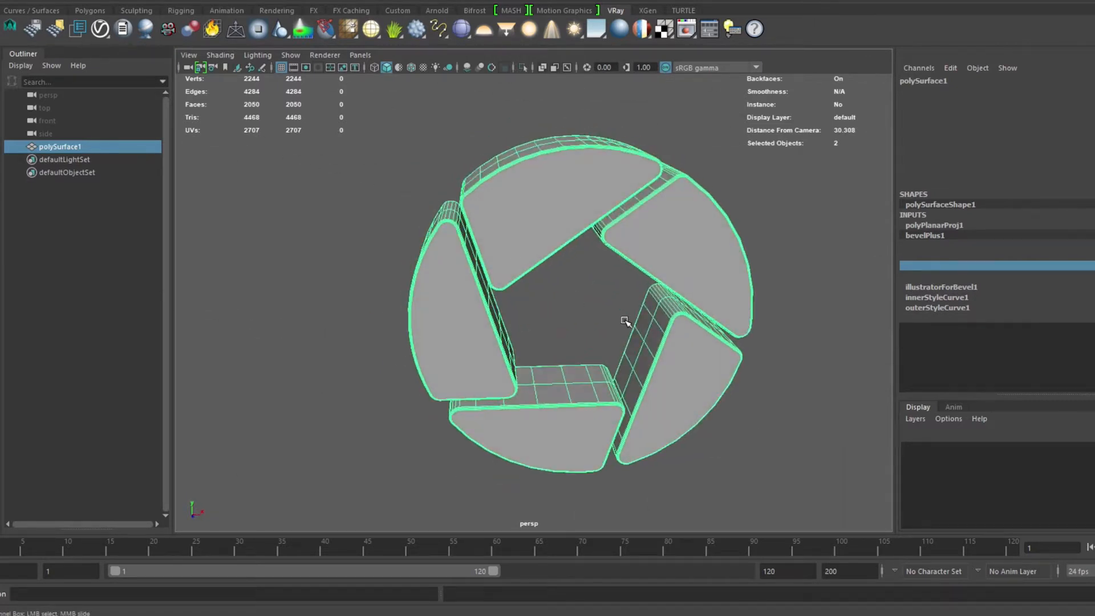
- Select the extruded logo and duplicate it in place
scroll(626, 321, down, 8)
scroll(533, 290, down, 5)
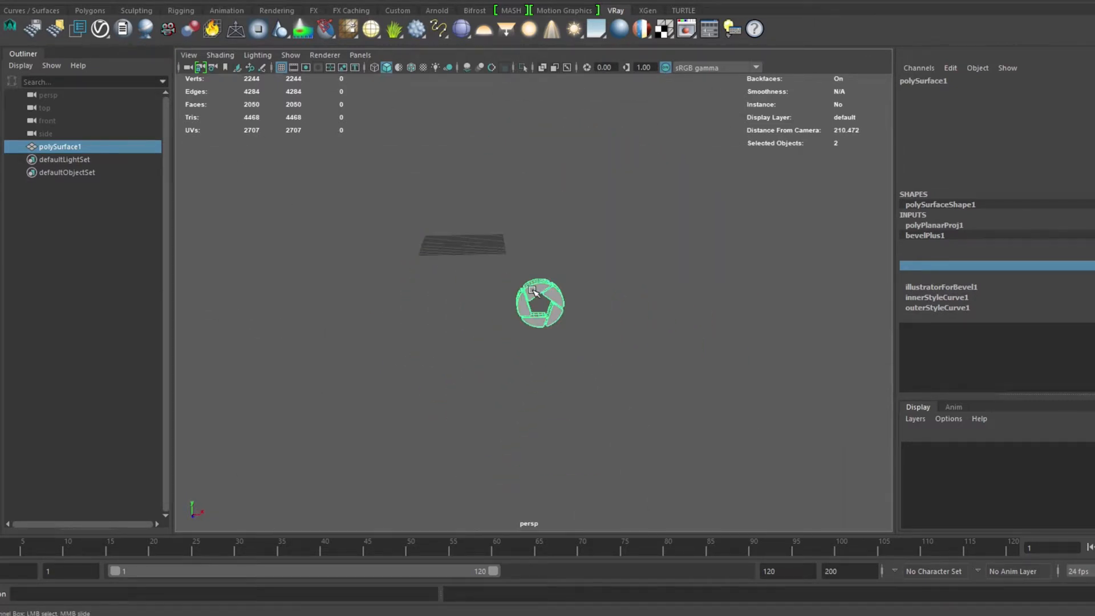
click(616, 302)
click(549, 292)
key(w)
scroll(569, 344, up, 9)
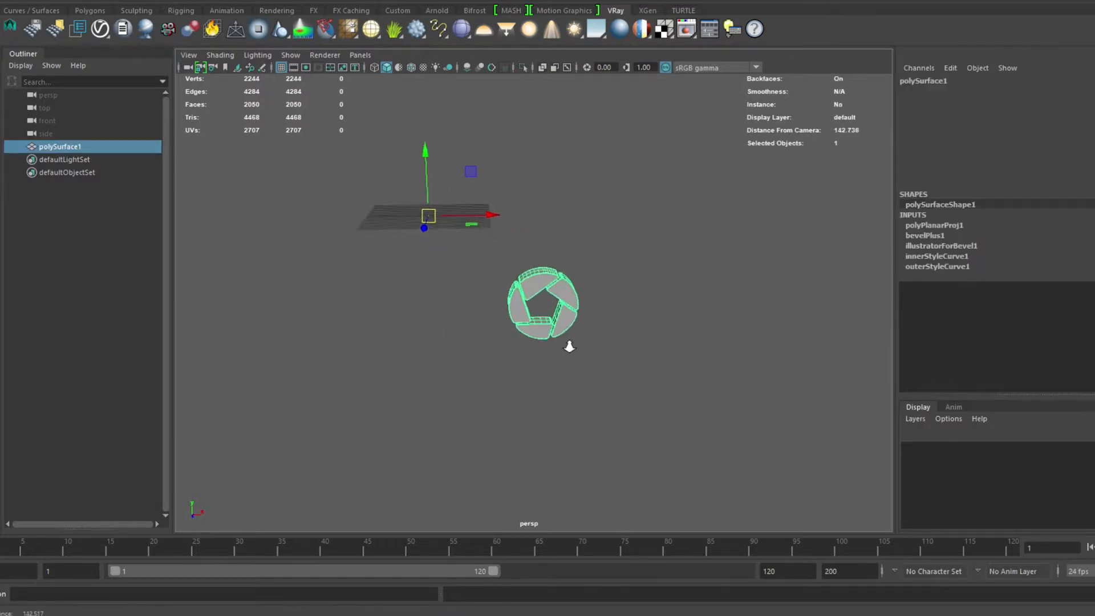
alt+drag(595, 371, 463, 323)
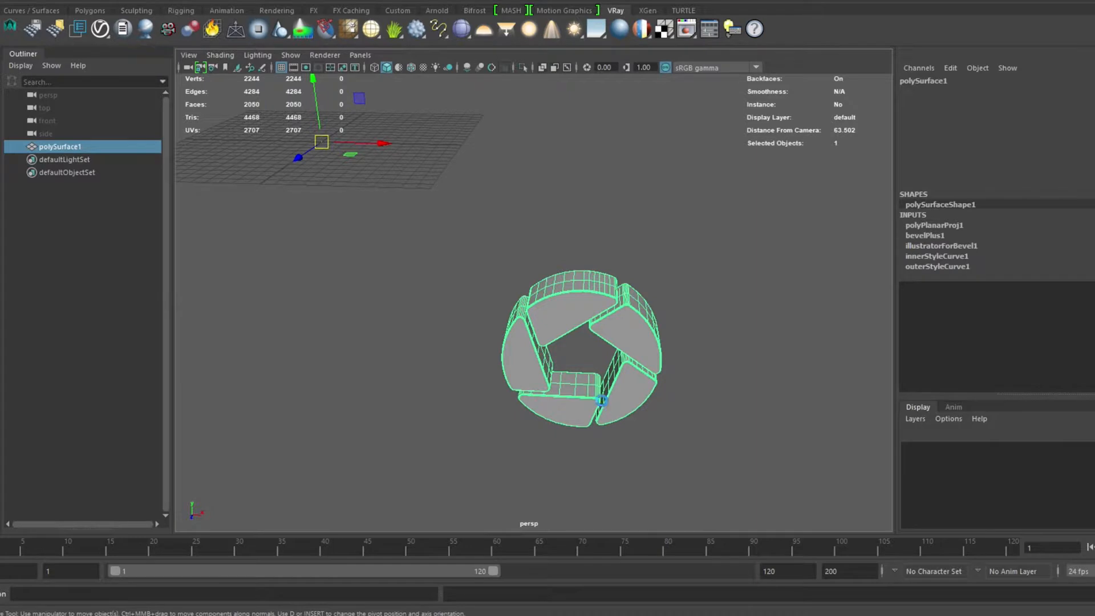
key(ctrl+d)
alt+drag(620, 359, 493, 330)
alt+drag(640, 374, 508, 342)
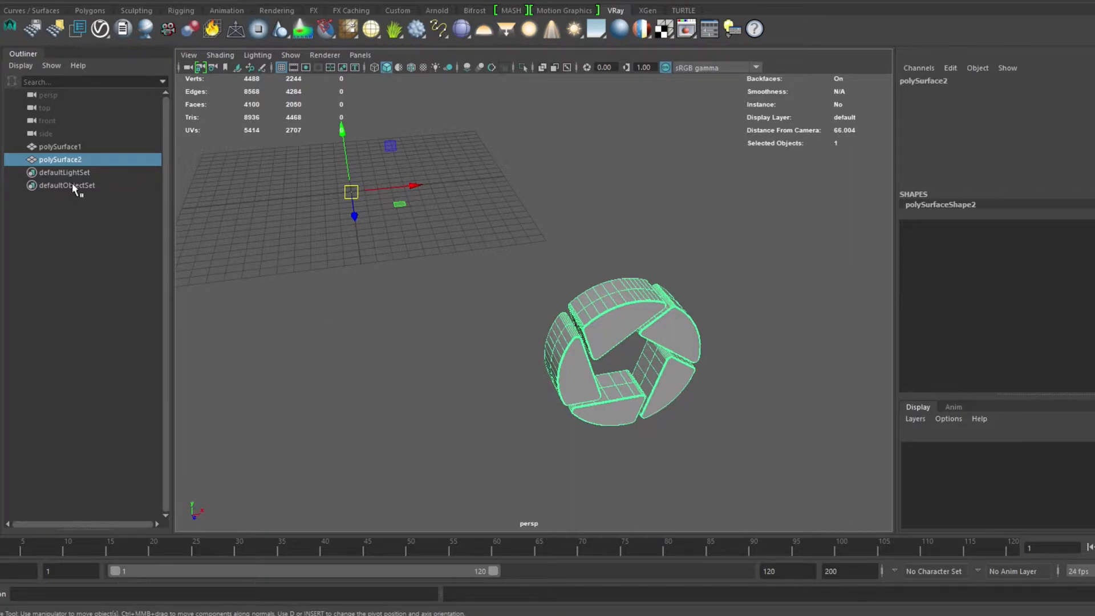
- Hide the duplicate polySurface2 and select the original polySurface1
click(60, 161)
key(ctrl+h)
click(64, 147)
alt+drag(403, 286, 655, 367)
alt+drag(618, 317, 643, 377)
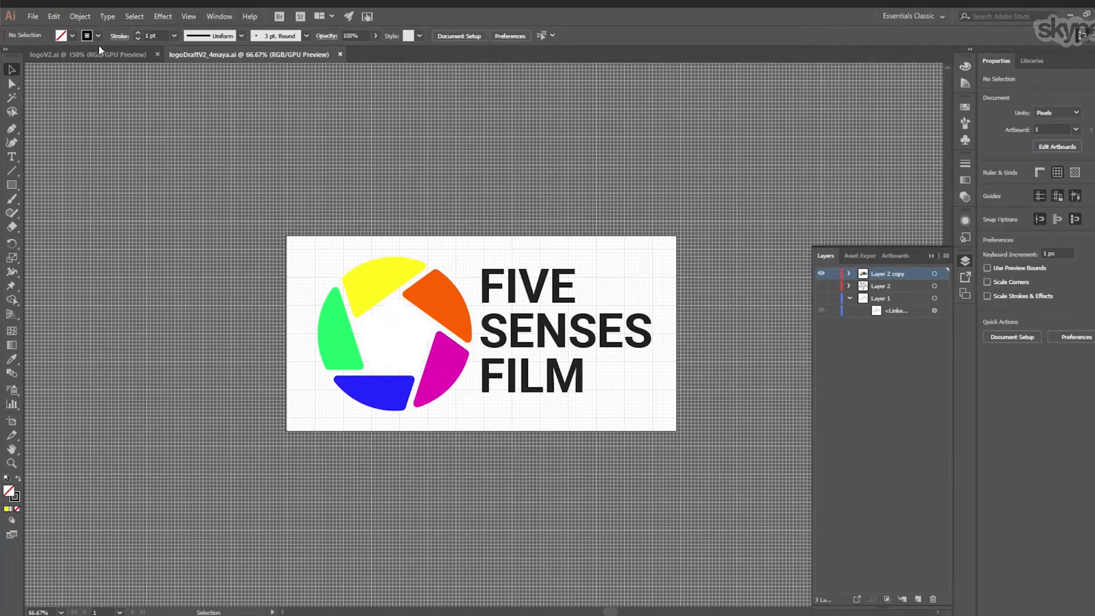
- Switch to logoV2.ai in Illustrator and delete the yellow segment from the logo group
click(99, 53)
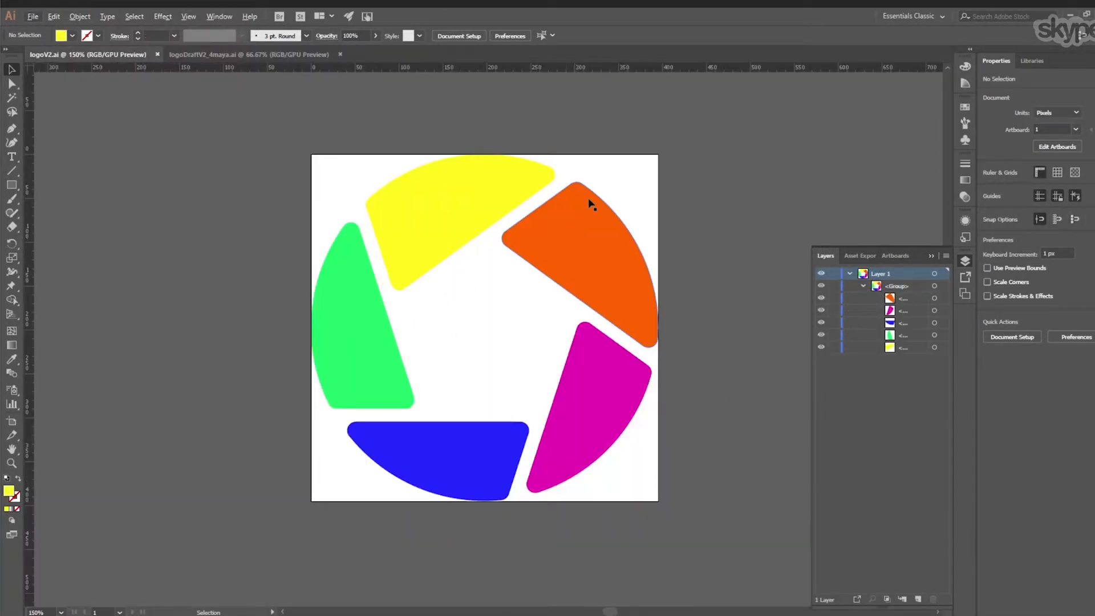
click(414, 196)
double_click(413, 196)
click(439, 210)
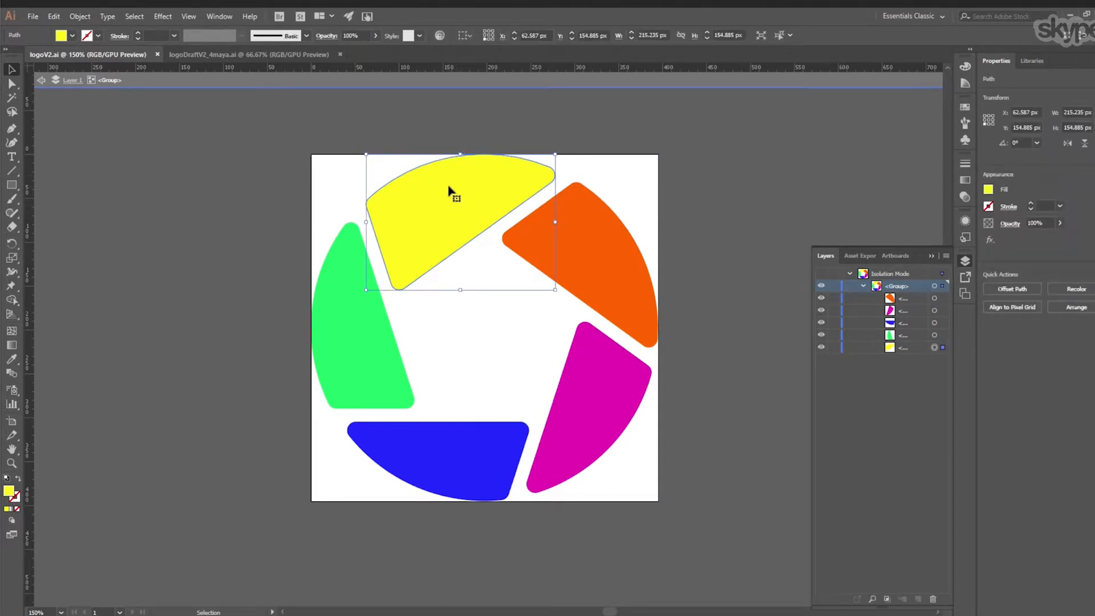
key(Delete)
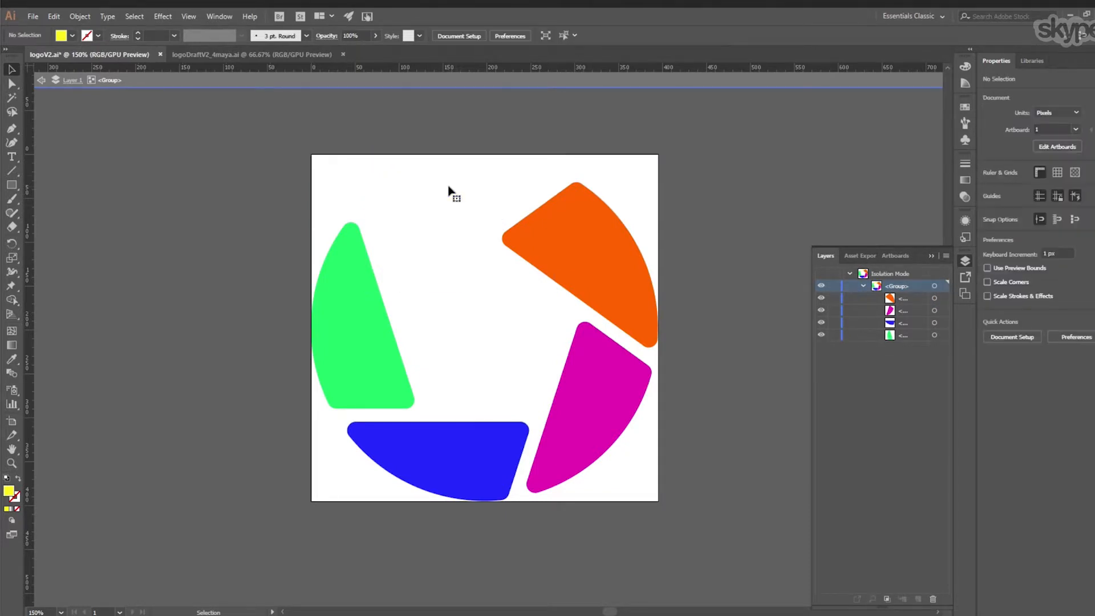
- Save the edited artwork over logoV2.ai in the data\ai folder in Illustrator 8 format
click(32, 16)
click(57, 124)
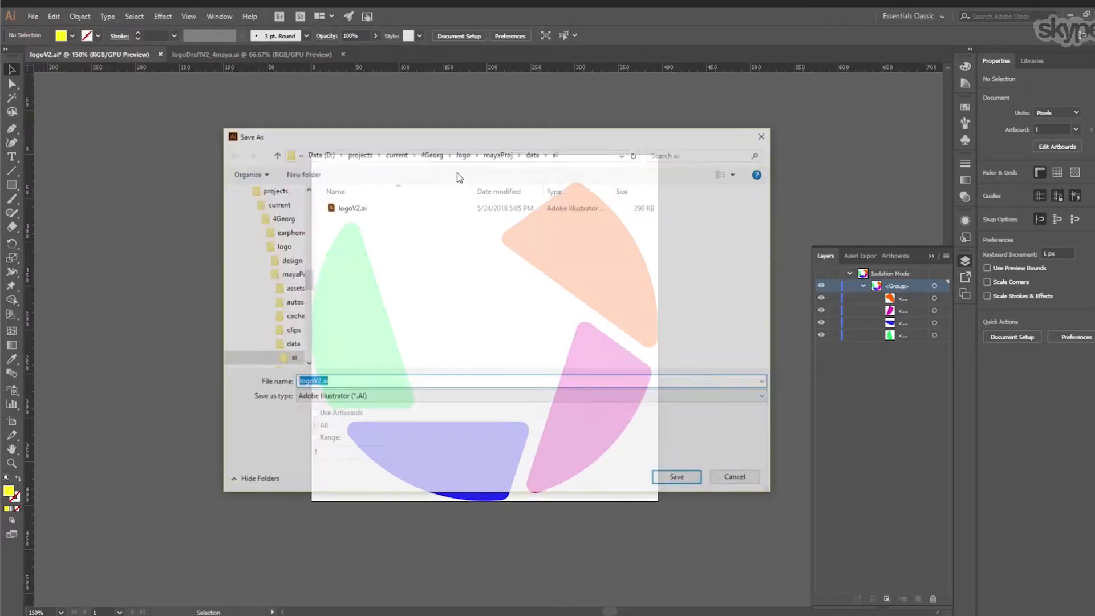
double_click(346, 209)
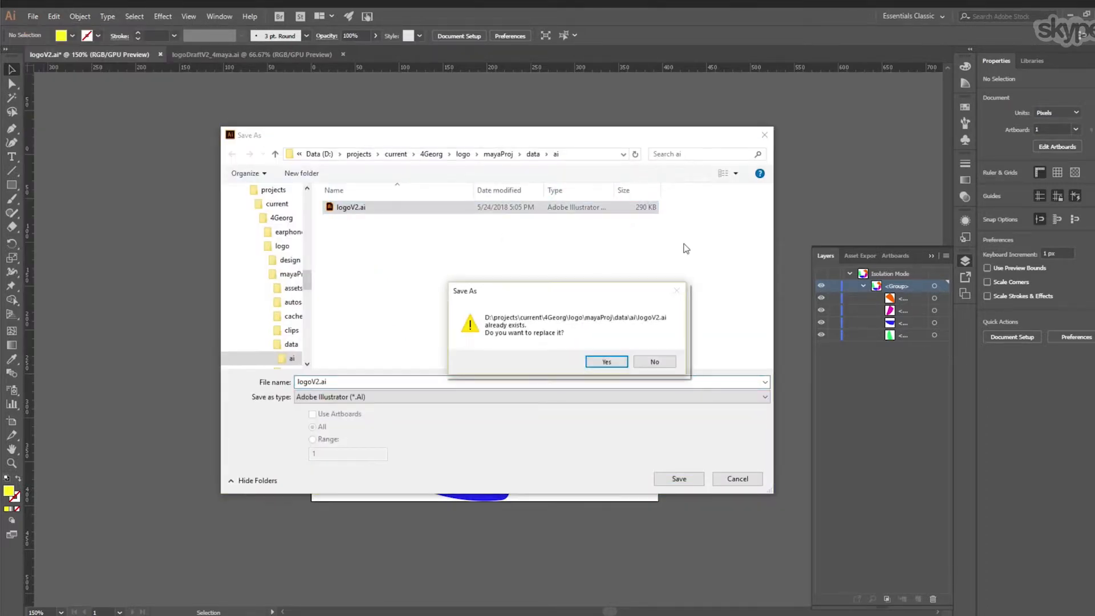
click(590, 358)
click(509, 156)
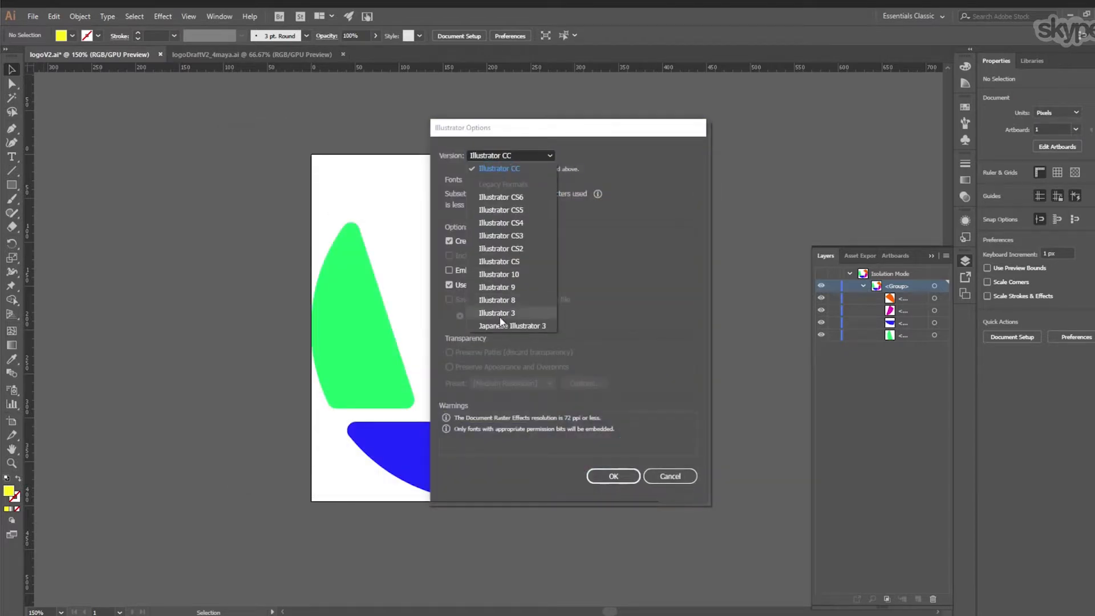
click(493, 300)
click(606, 471)
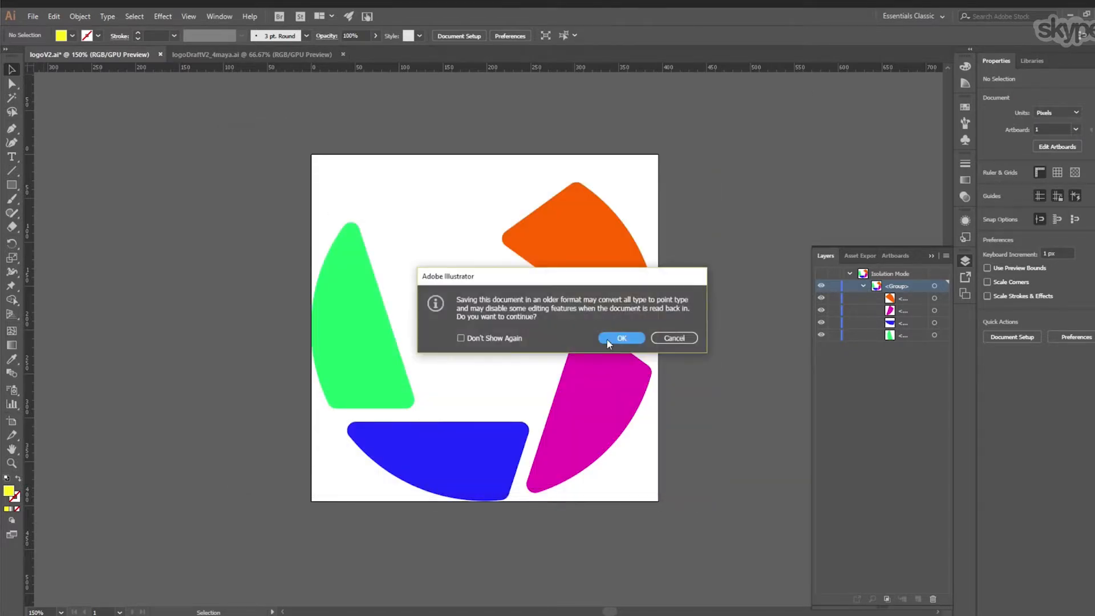
click(622, 338)
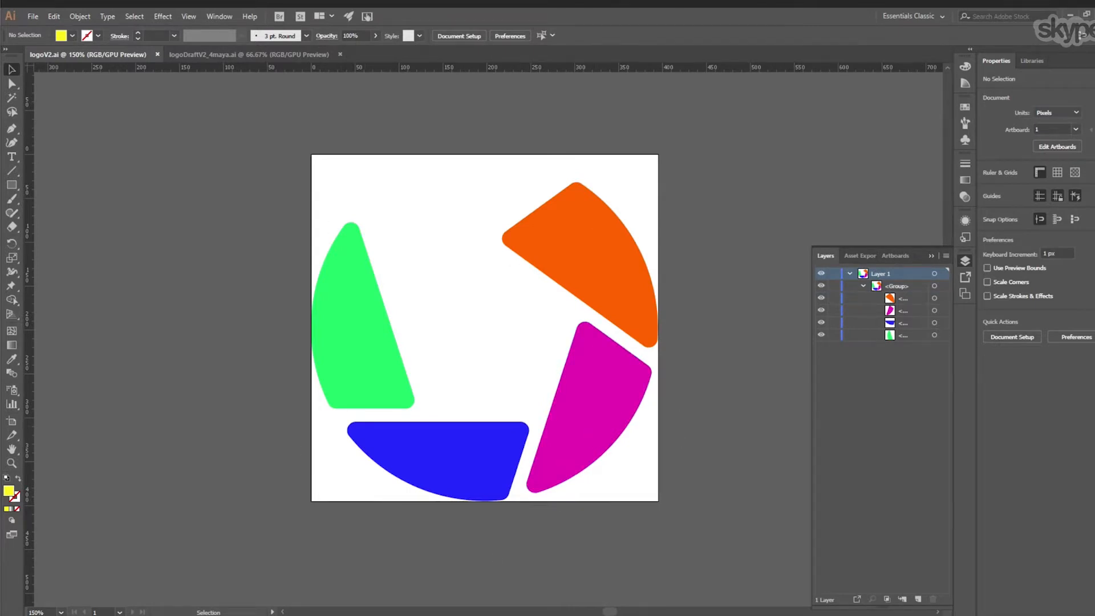
- Switch back to Maya and reload data\ai\logoV2.ai in the illustratorForBevel1 node of the original logo
mouse_move(416, 615)
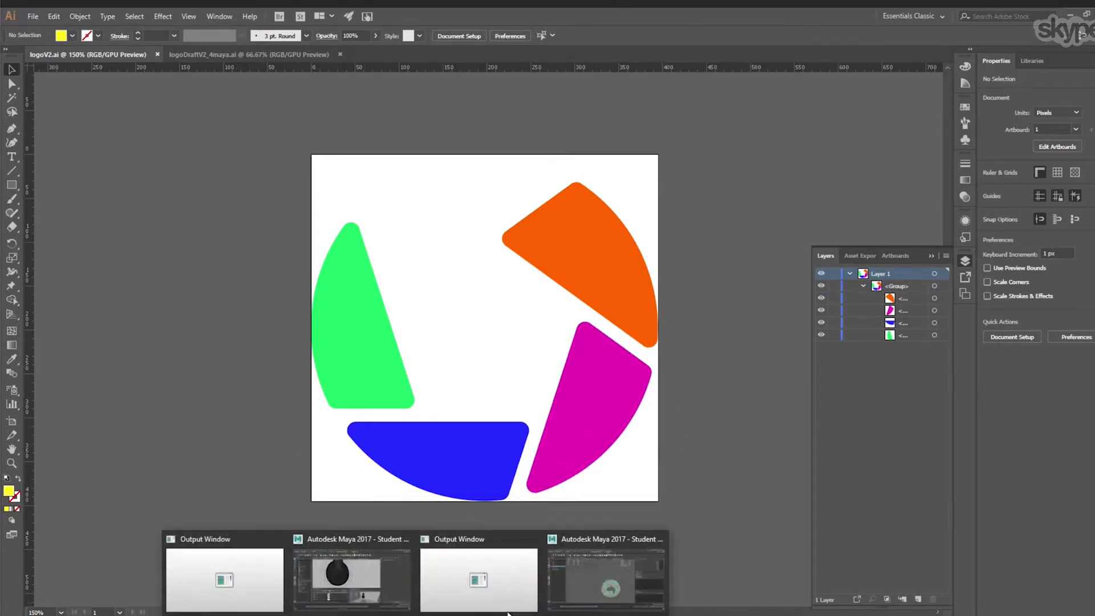
click(564, 577)
alt+drag(496, 276, 687, 329)
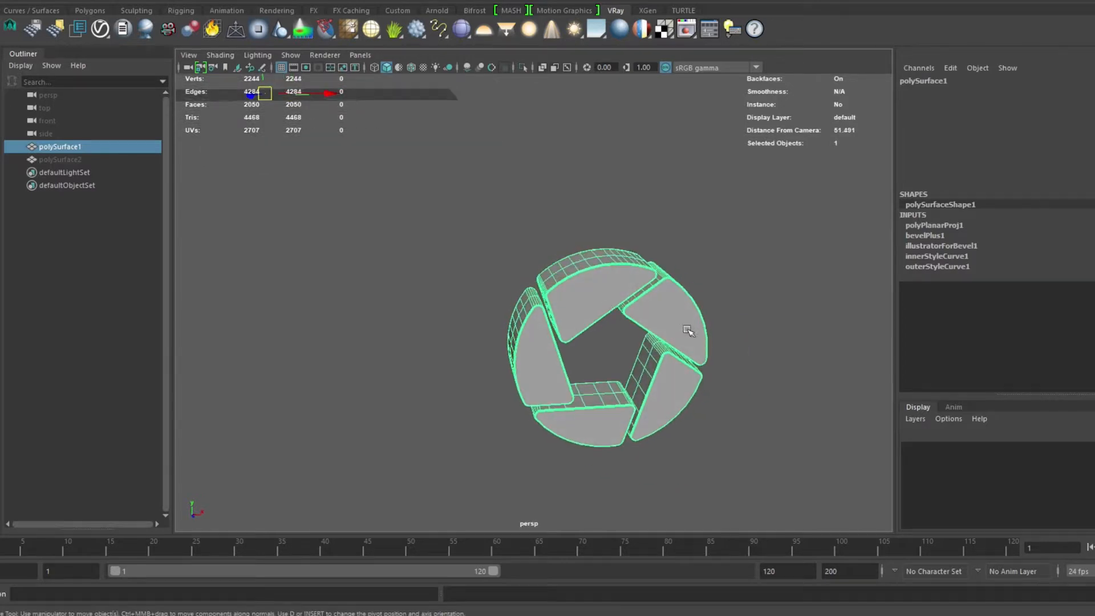
key(ctrl+a)
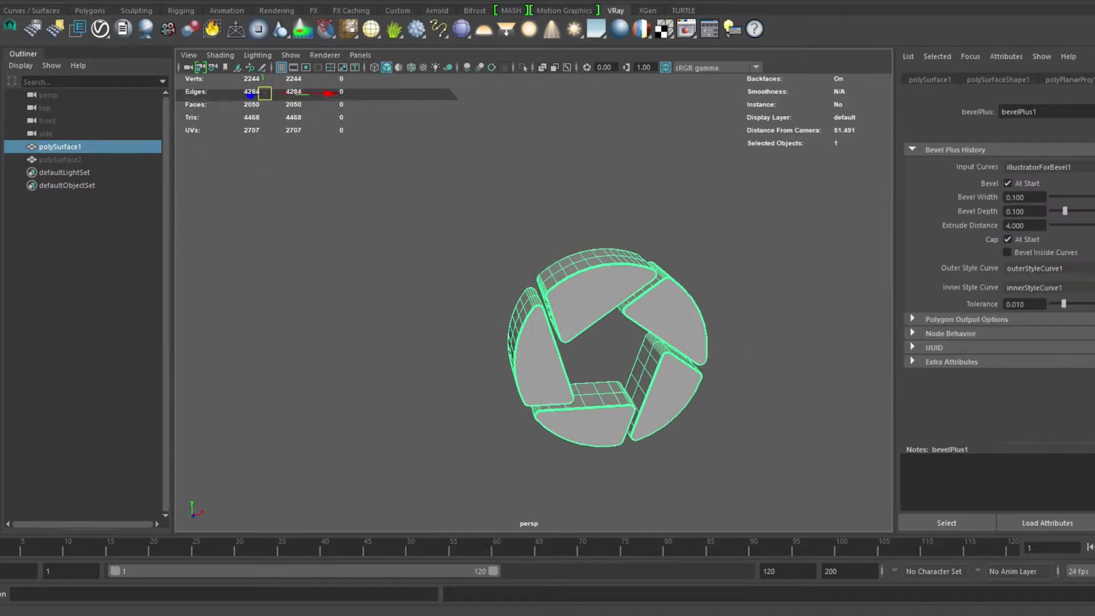
click(1094, 167)
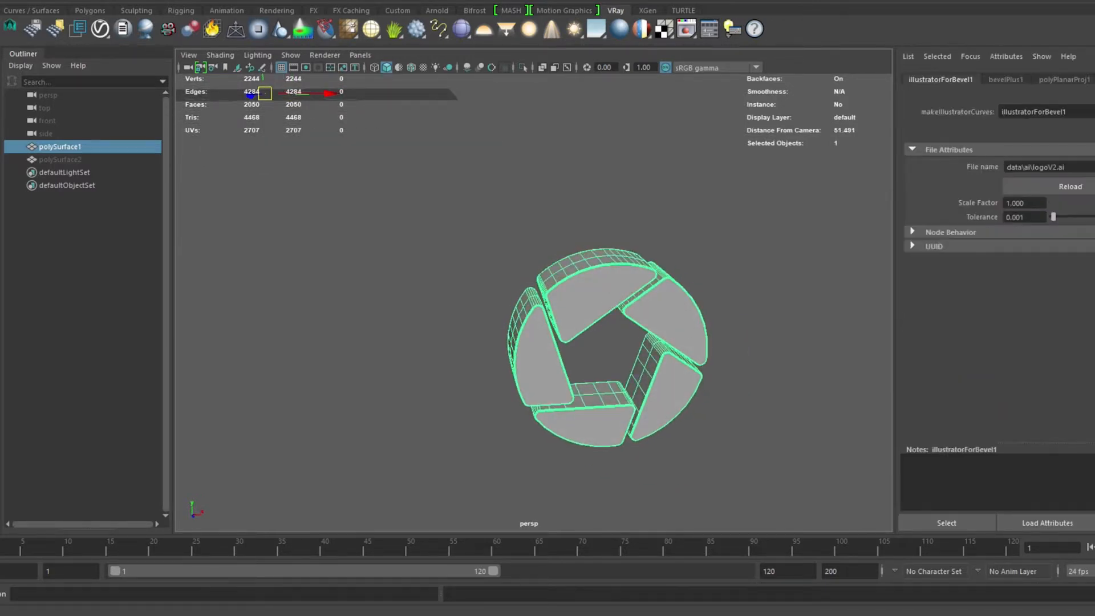
click(1055, 191)
alt+drag(826, 269, 612, 222)
alt+drag(769, 288, 621, 285)
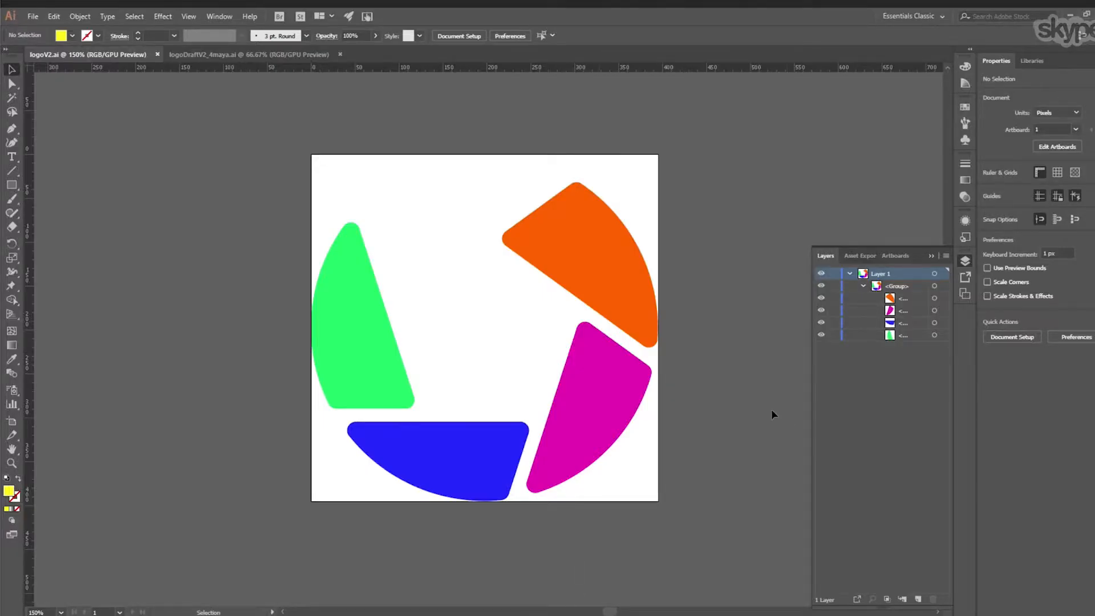
- Restore the deleted yellow segment and save the artwork over logoV2.ai in the data\ai folder in Illustrator 8 format
key(ctrl+z)
click(338, 130)
click(33, 16)
click(60, 126)
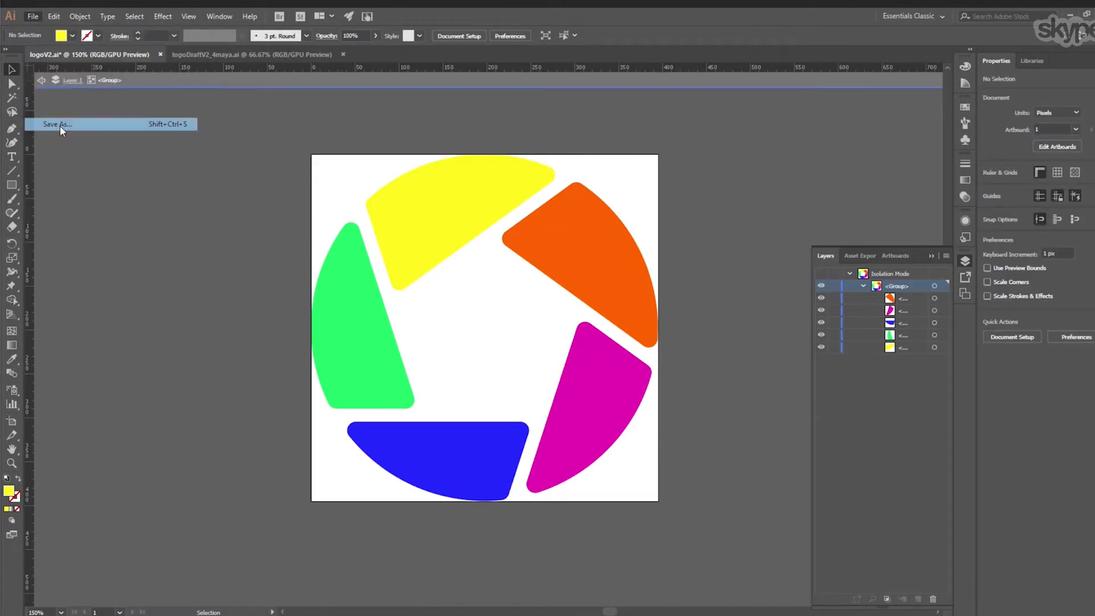
double_click(347, 207)
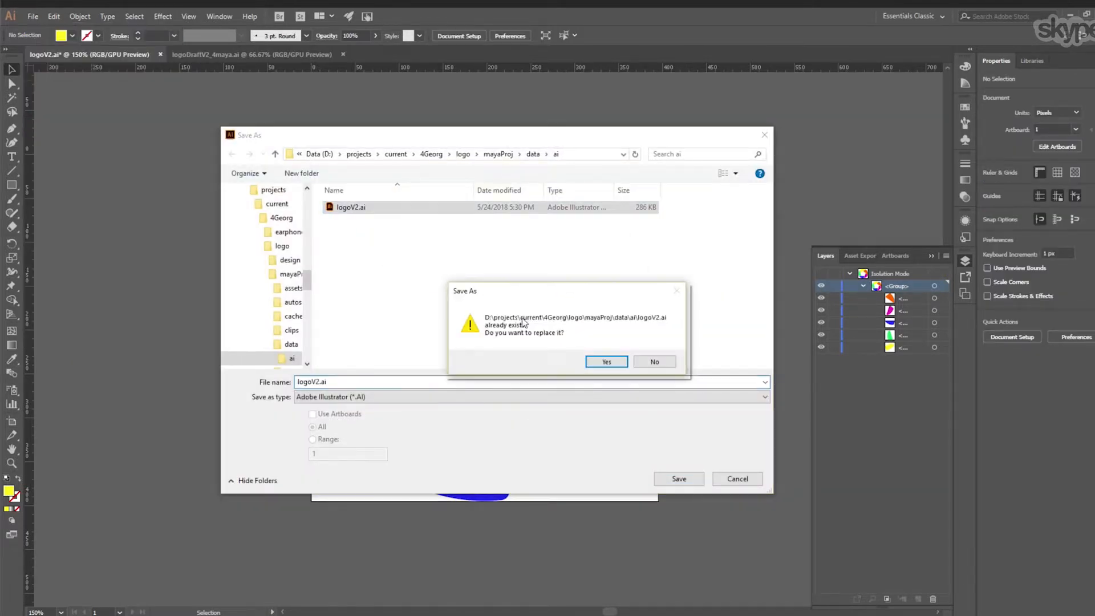
click(606, 365)
click(509, 158)
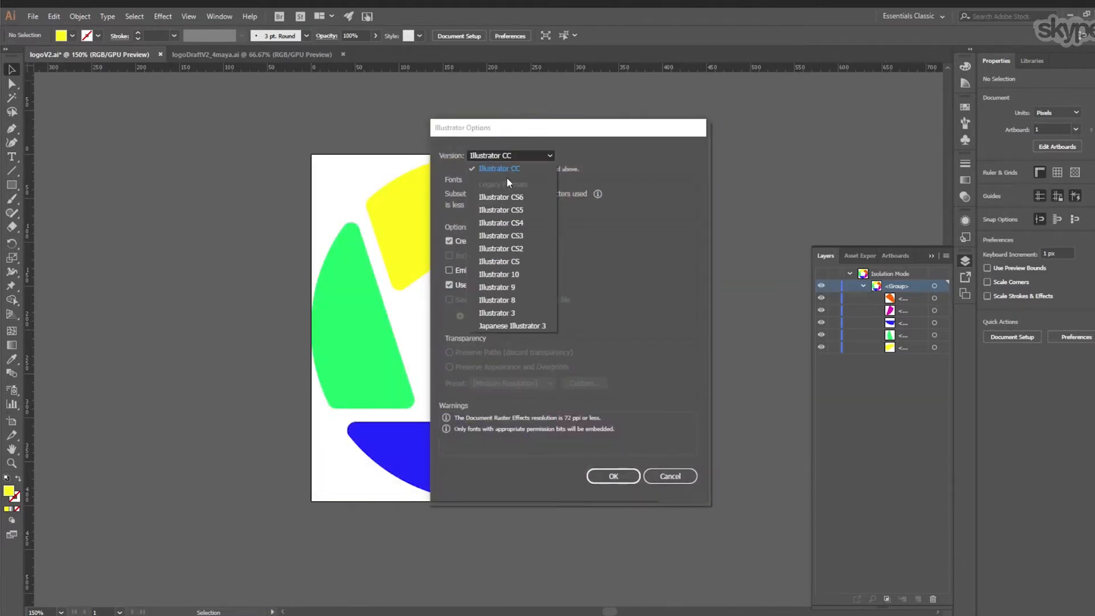
click(496, 300)
click(614, 465)
click(624, 334)
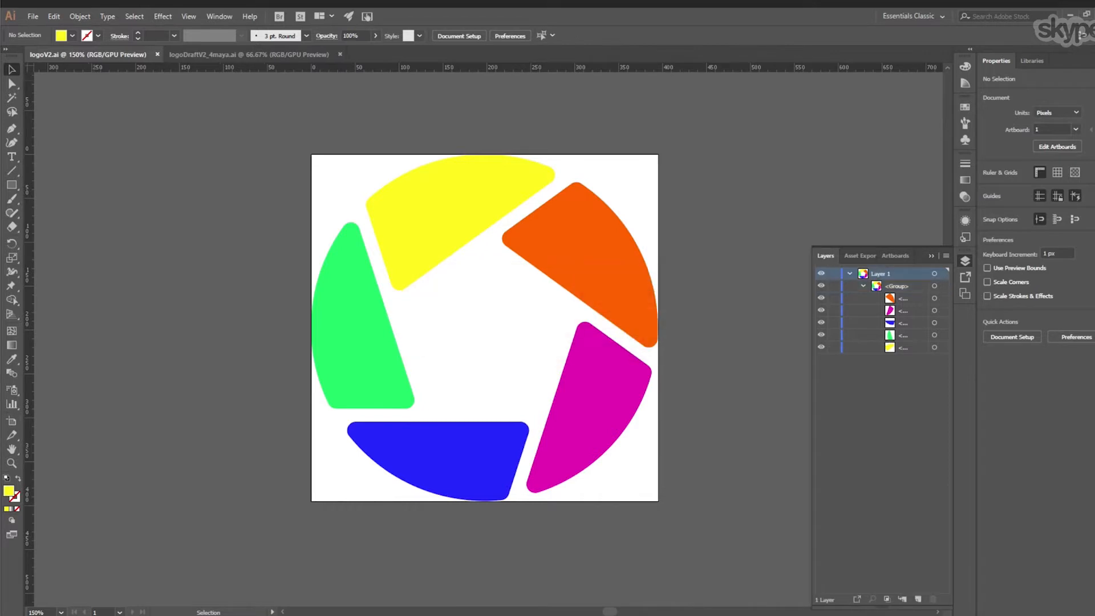
- Switch back to Maya, update the original logo from the restored logoV2.ai artwork and select polySurface1
mouse_move(416, 614)
click(625, 559)
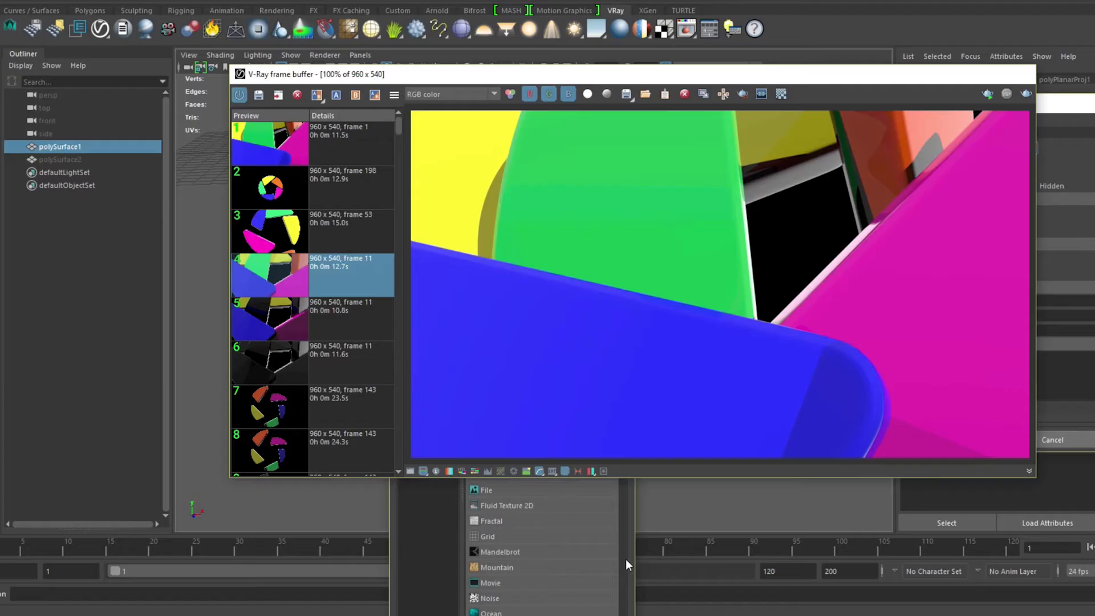
click(1061, 188)
alt+drag(719, 222, 702, 348)
click(59, 161)
click(63, 147)
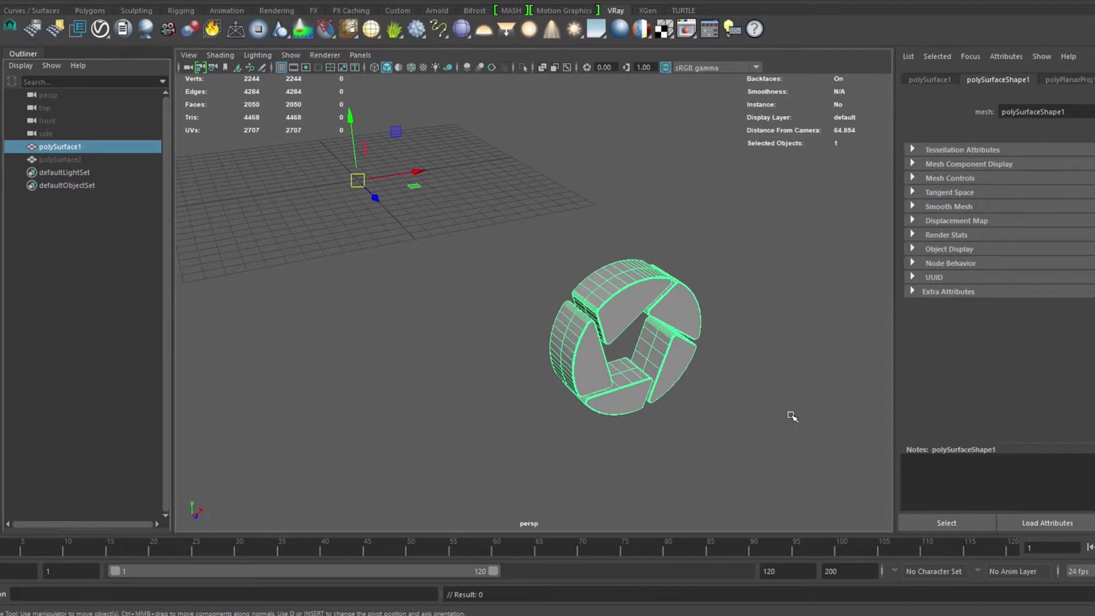
- Hide the original polySurface1 and show the duplicate polySurface2
alt+drag(789, 416, 742, 398)
scroll(570, 347, down, 4)
alt+drag(496, 336, 515, 357)
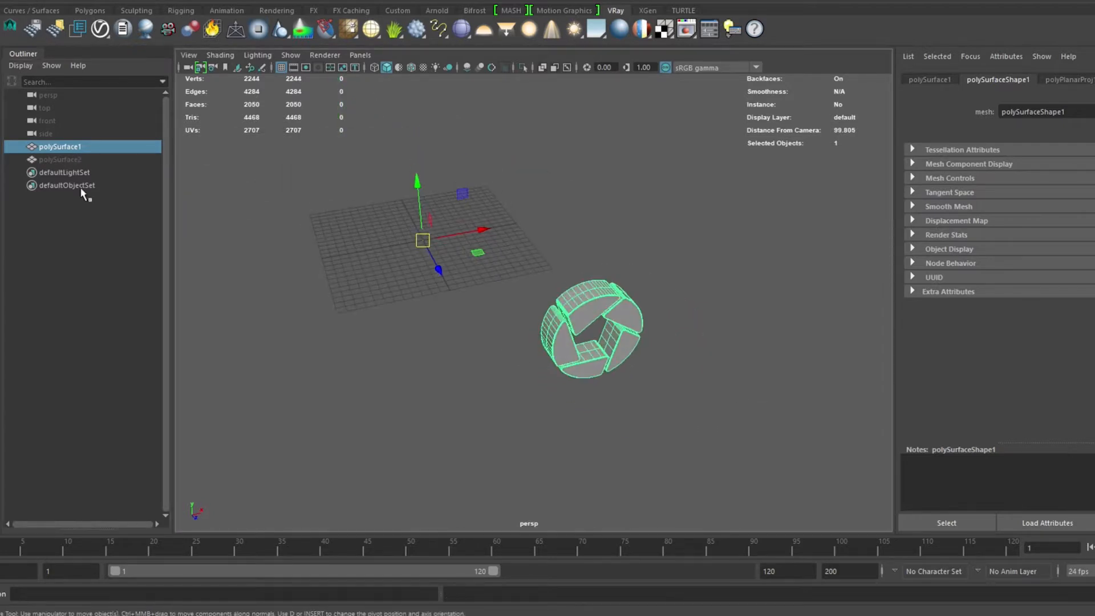
click(61, 150)
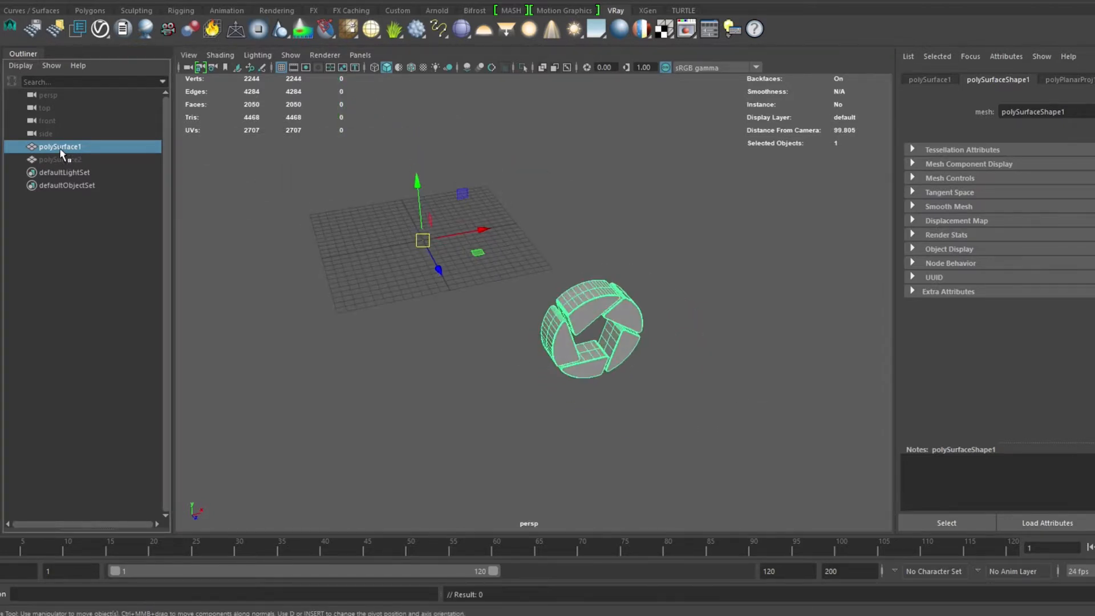
click(60, 159)
mouse_move(484, 340)
alt+mouse_down()
mouse_move(475, 331)
mouse_move(565, 338)
mouse_move(484, 334)
alt+mouse_up()
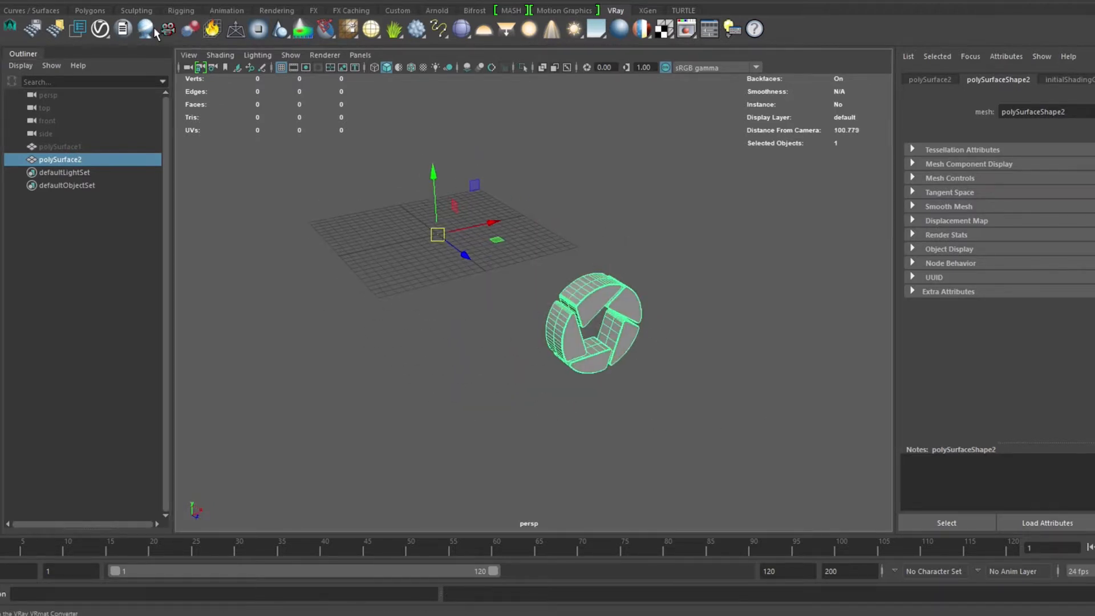
- Center the pivot of polySurface2 and move the logo to the center of the grid
click(60, 0)
mouse_move(31, 0)
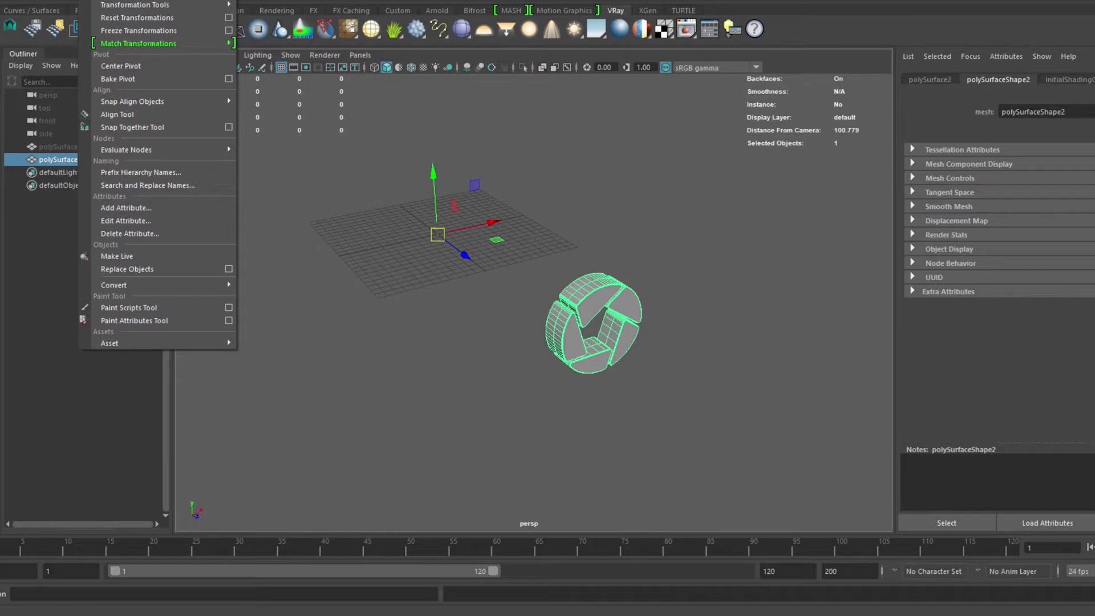
click(117, 63)
alt+drag(667, 415, 671, 347)
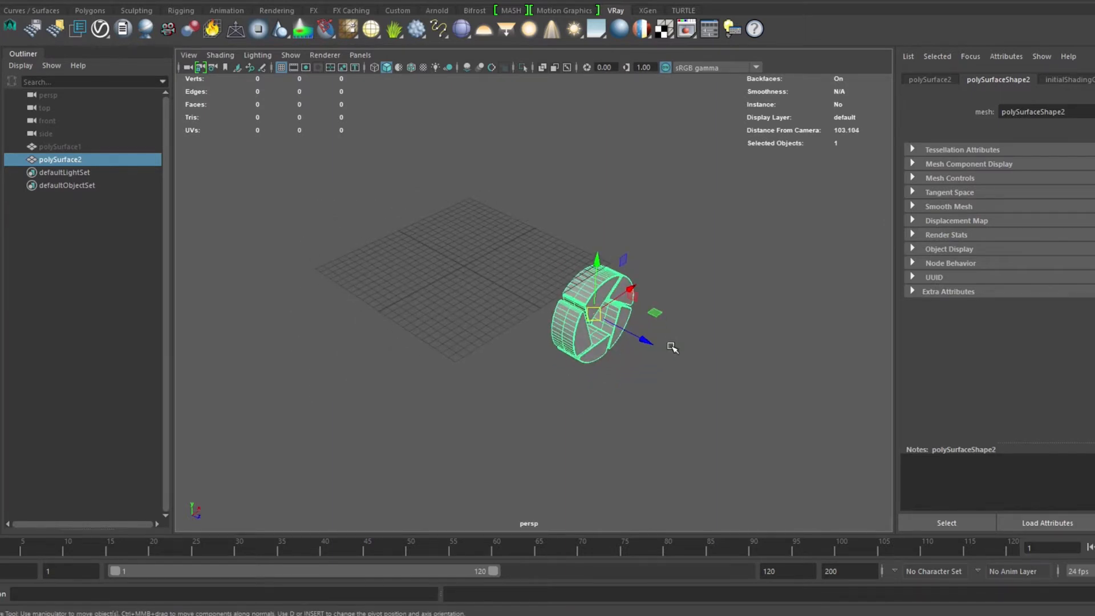
drag(594, 314, 468, 266)
alt+drag(557, 360, 407, 310)
alt+right_drag(436, 276, 521, 352)
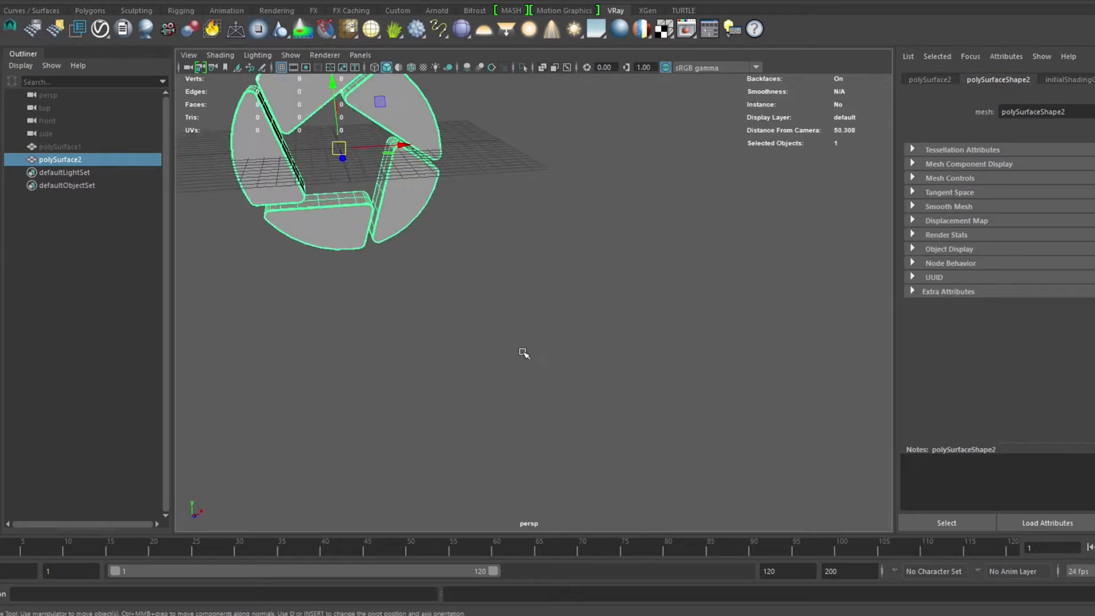
alt+middle_drag(422, 228, 602, 364)
alt+right_drag(430, 257, 595, 391)
alt+drag(500, 303, 550, 321)
scroll(513, 308, down, 4)
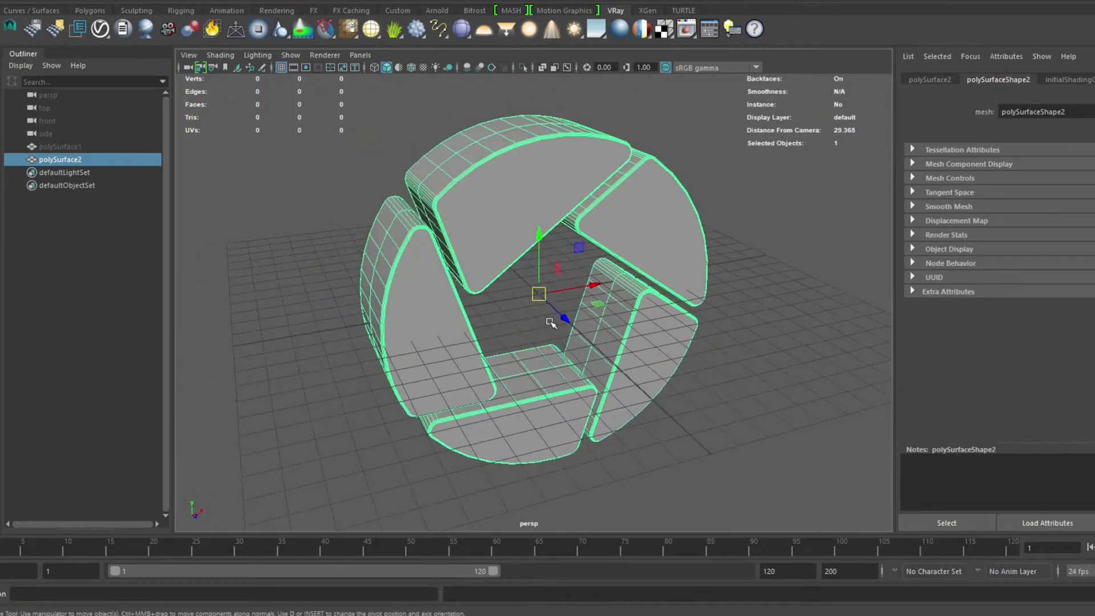
scroll(550, 321, down, 5)
- Freeze the translate, rotate and scale transformations of polySurface2 with normals preserved
key(ctrl+a)
alt+drag(715, 267, 667, 256)
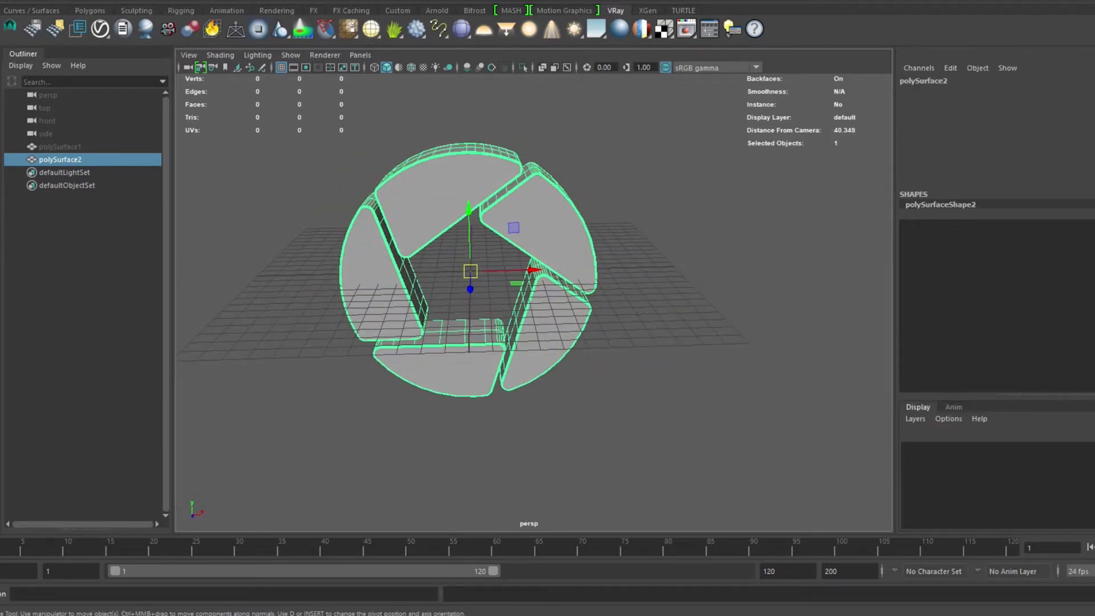
alt+drag(447, 258, 470, 257)
mouse_move(532, 254)
alt+right_down()
mouse_move(525, 271)
mouse_move(536, 273)
alt+right_up()
alt+middle_drag(535, 273, 536, 281)
alt+drag(710, 263, 709, 285)
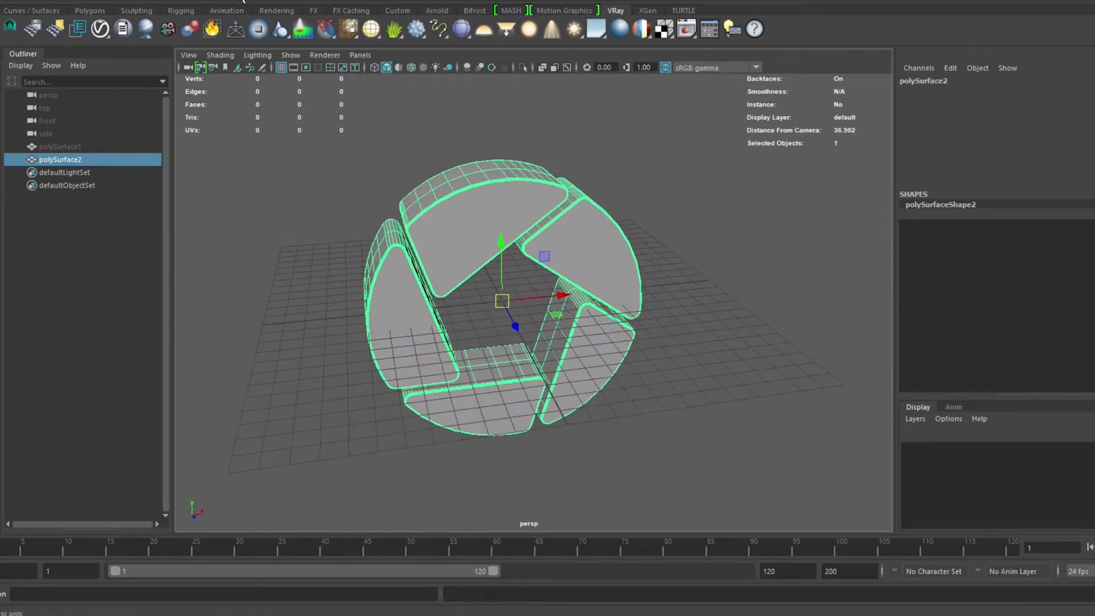
click(62, 0)
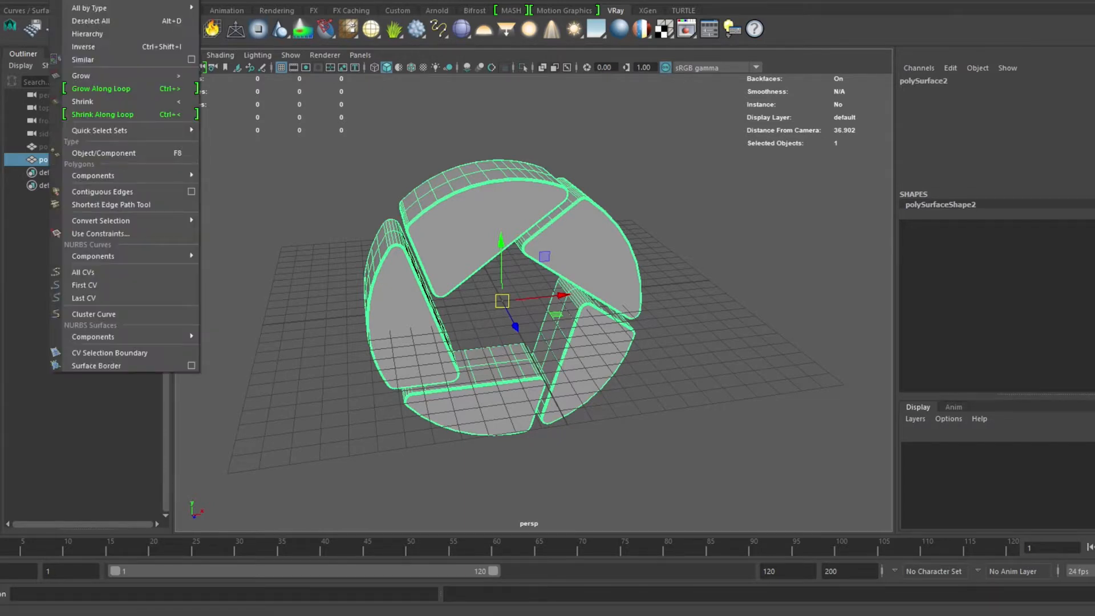
mouse_move(93, 0)
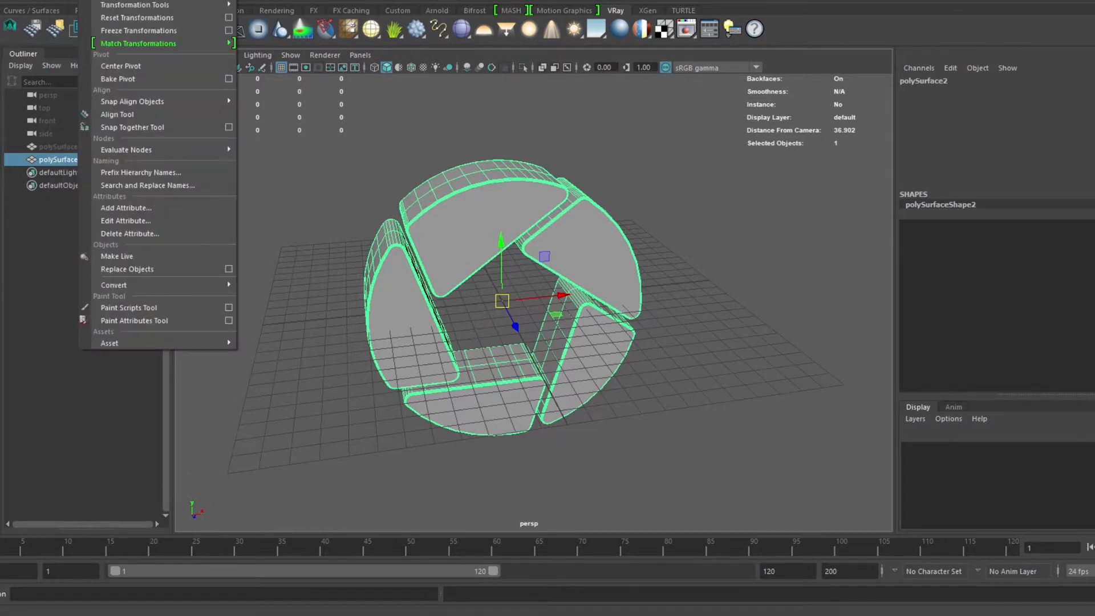
click(228, 30)
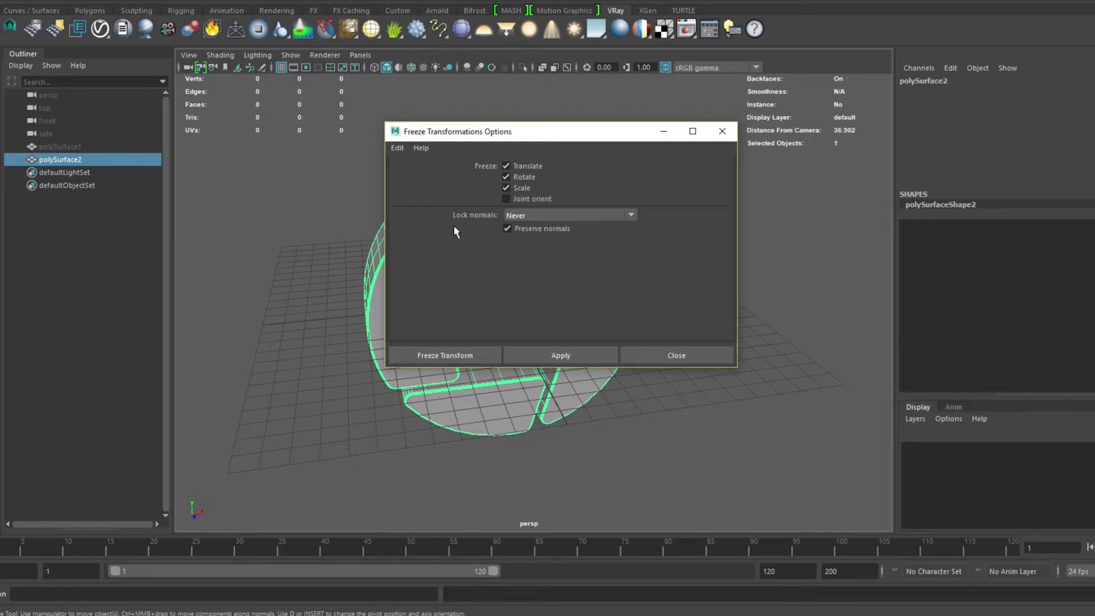
click(482, 357)
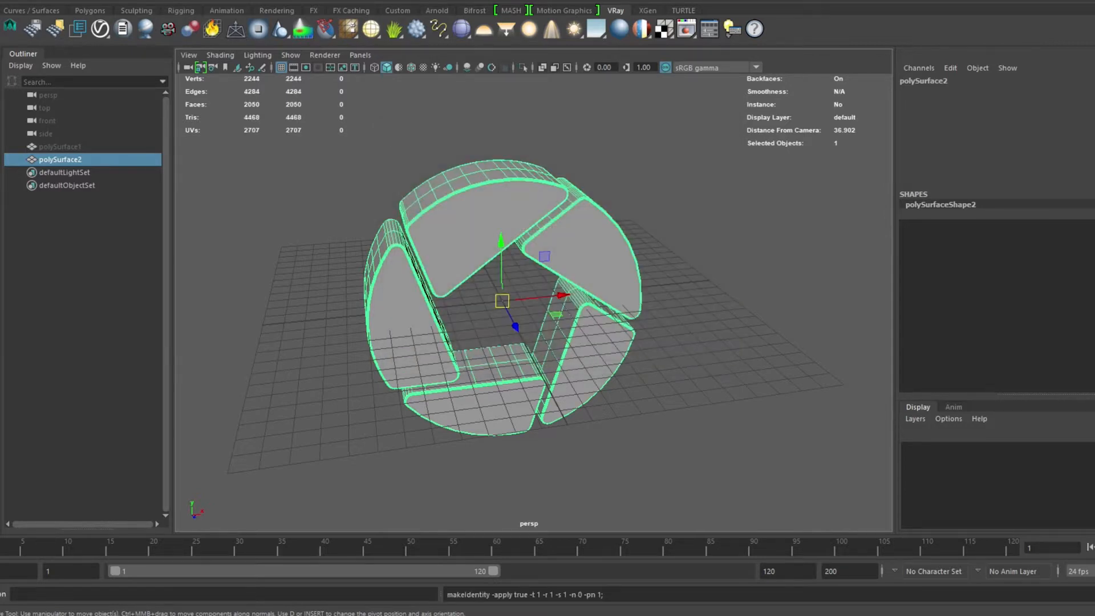
- Separate polySurface2 into its individual logo segments and delete their construction history
alt+drag(564, 228, 725, 237)
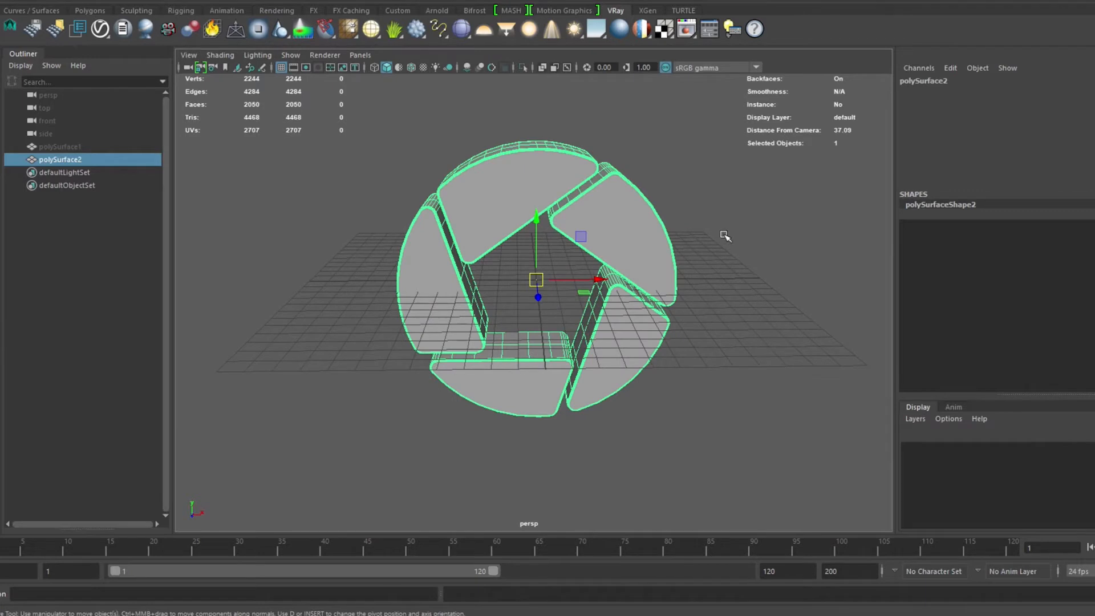
click(726, 237)
click(634, 214)
alt+drag(635, 214, 791, 230)
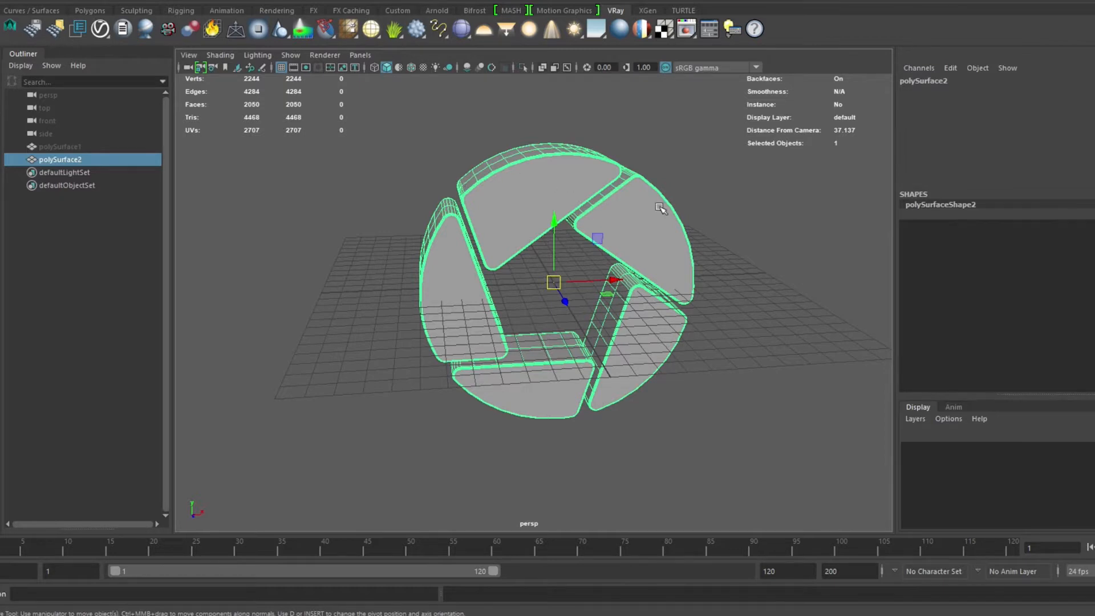
click(197, 1)
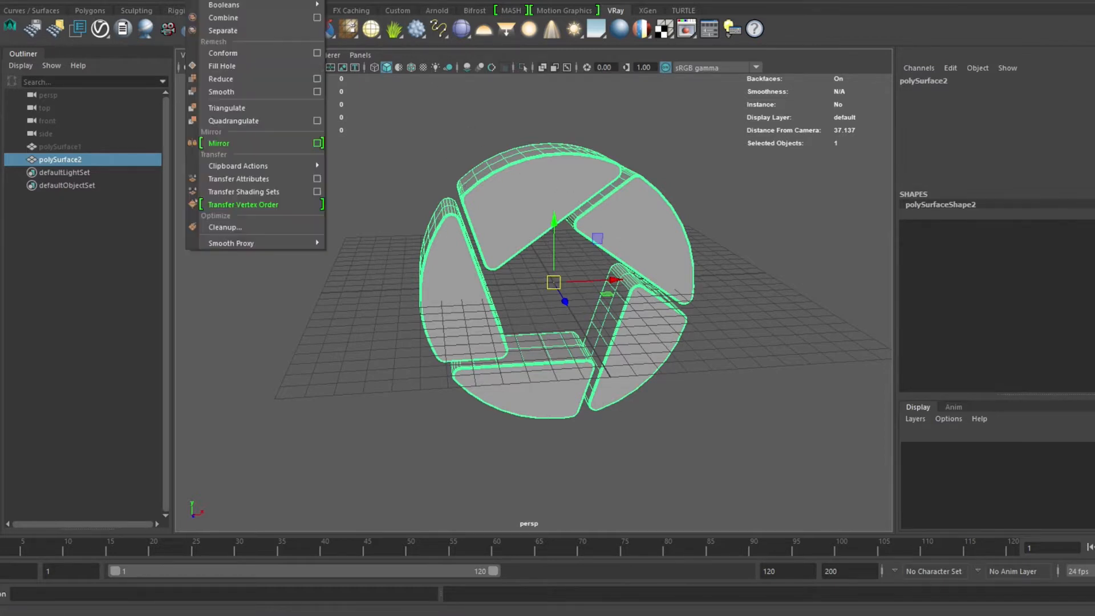
click(237, 29)
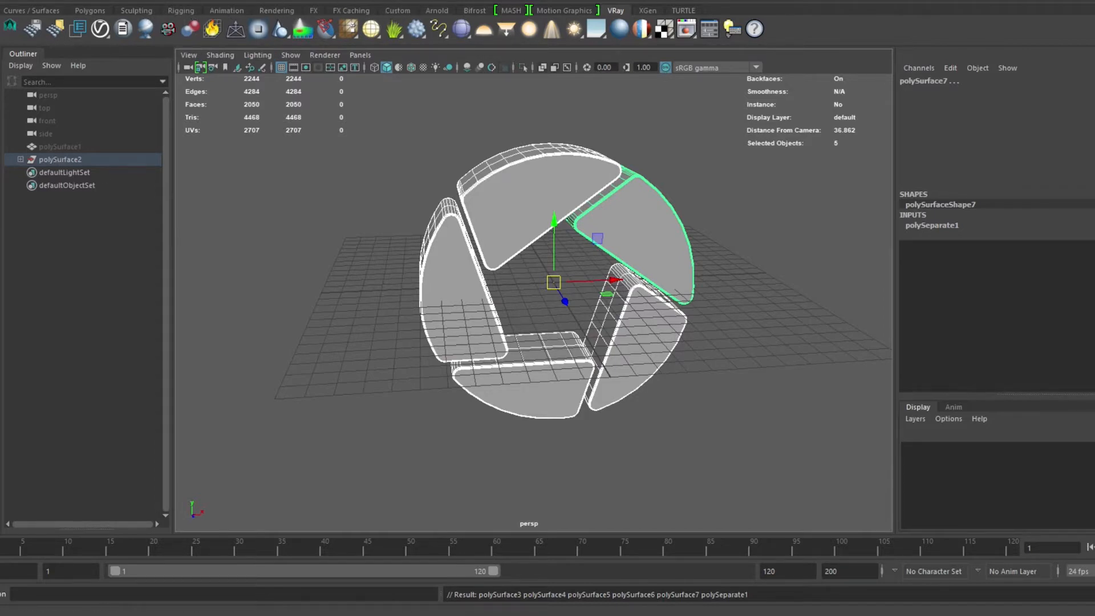
click(411, 11)
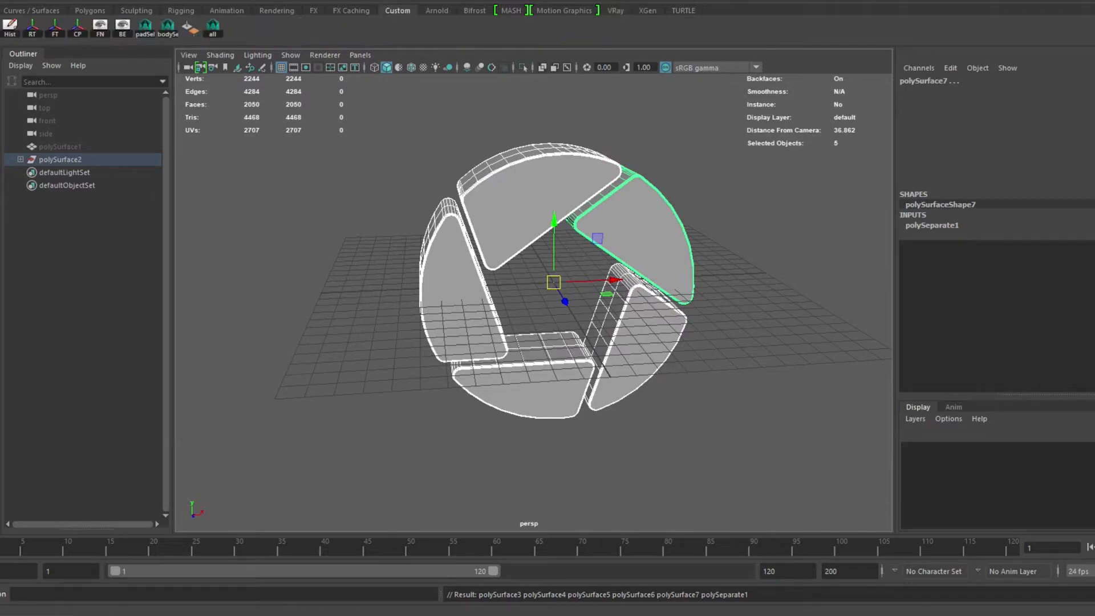
click(11, 29)
- Select the uppermost logo segment, polySurface3, in the polySurface2 group and examine its beveled edges
click(20, 160)
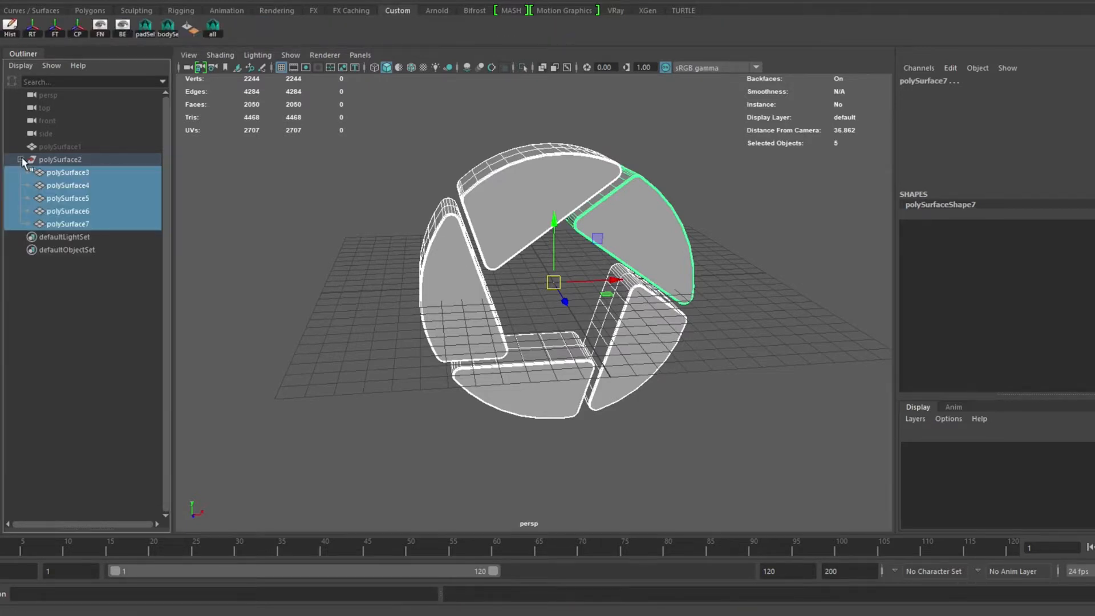
click(68, 173)
alt+drag(719, 268, 794, 307)
alt+right_drag(516, 195, 632, 251)
alt+middle_drag(533, 113, 545, 190)
alt+right_drag(545, 190, 604, 241)
alt+middle_drag(634, 183, 604, 244)
mouse_move(574, 219)
alt+mouse_down()
mouse_move(628, 218)
mouse_move(570, 216)
alt+mouse_up()
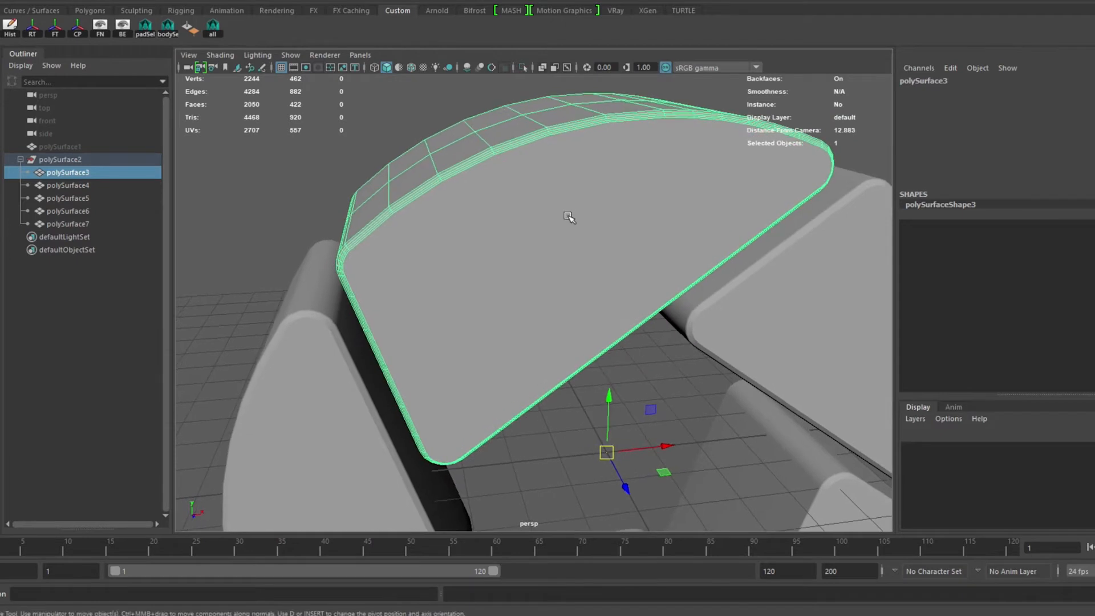
alt+right_drag(691, 270, 570, 228)
alt+drag(570, 228, 582, 257)
alt+middle_drag(552, 274, 529, 228)
alt+right_drag(529, 228, 565, 252)
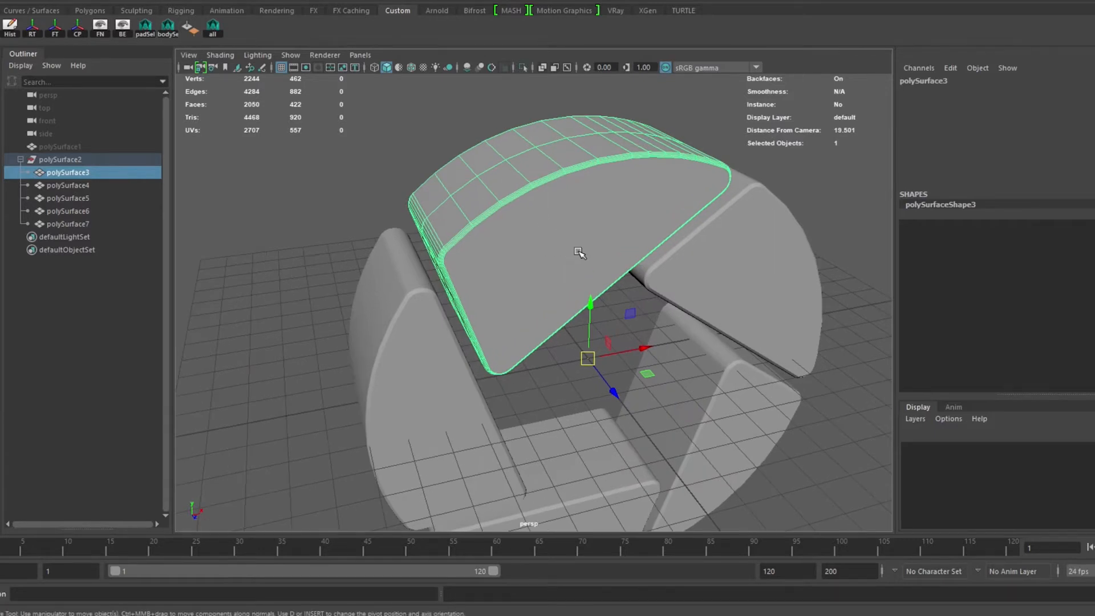
- Preview the uppermost segment with smooth mesh display and examine its corners and rounded edges up close
key(3)
alt+drag(558, 236, 516, 216)
click(401, 120)
alt+middle_drag(481, 184, 505, 212)
alt+right_drag(505, 213, 518, 210)
alt+drag(518, 210, 516, 219)
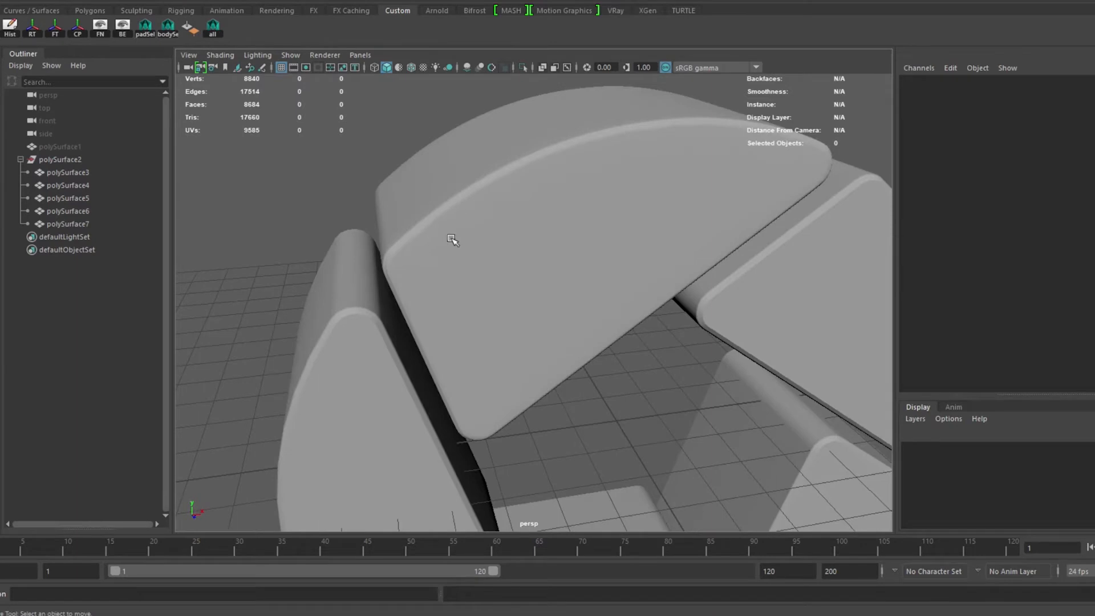
alt+right_drag(452, 239, 488, 284)
alt+drag(324, 244, 335, 235)
alt+right_drag(362, 207, 371, 231)
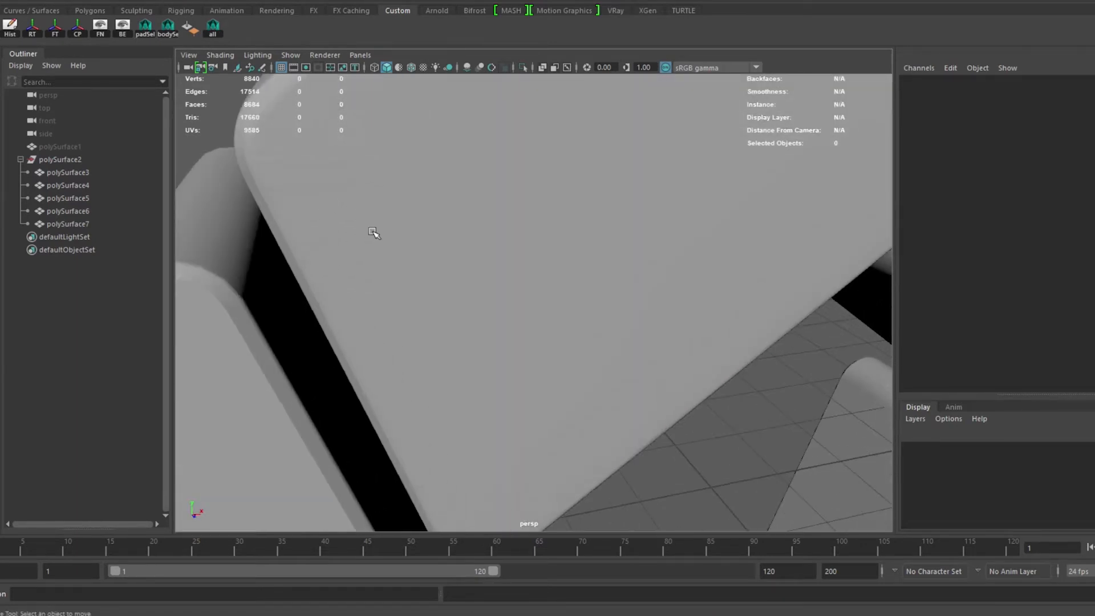
alt+drag(373, 233, 399, 238)
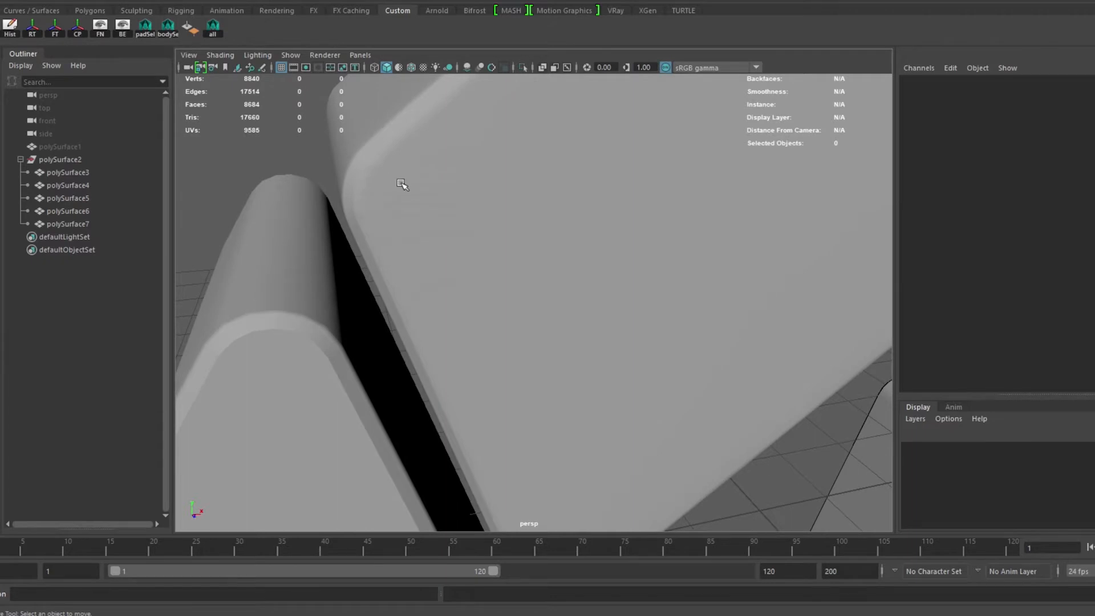
alt+drag(413, 195, 479, 212)
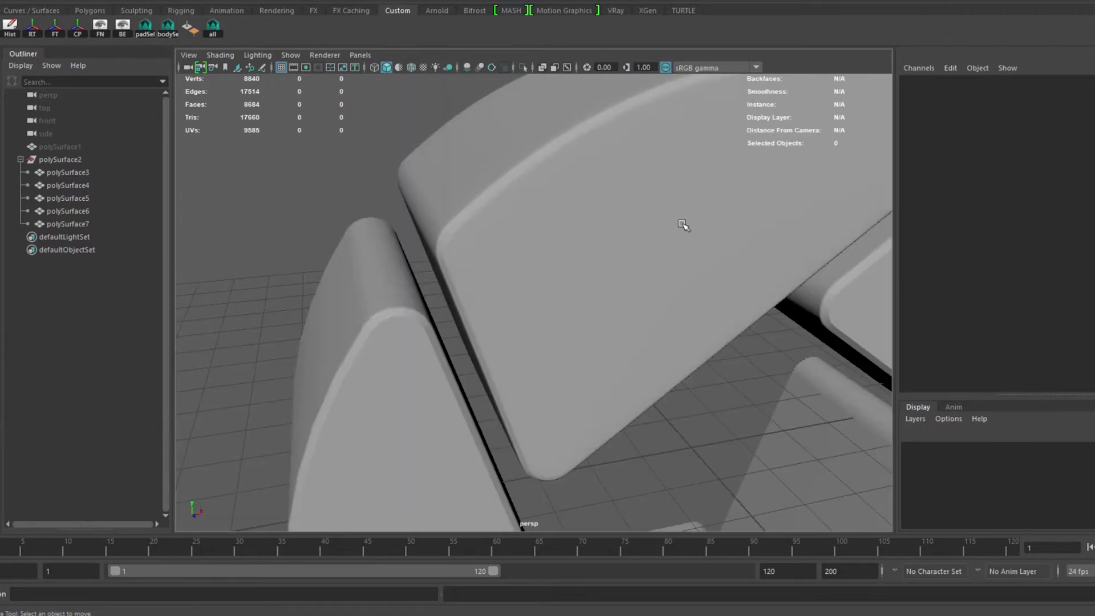
- Return the uppermost segment to unsmoothed display and select its front and back cap faces
click(681, 223)
scroll(679, 226, down, 3)
alt+drag(692, 208, 513, 256)
right_drag(584, 209, 584, 245)
click(560, 219)
alt+drag(399, 248, 602, 235)
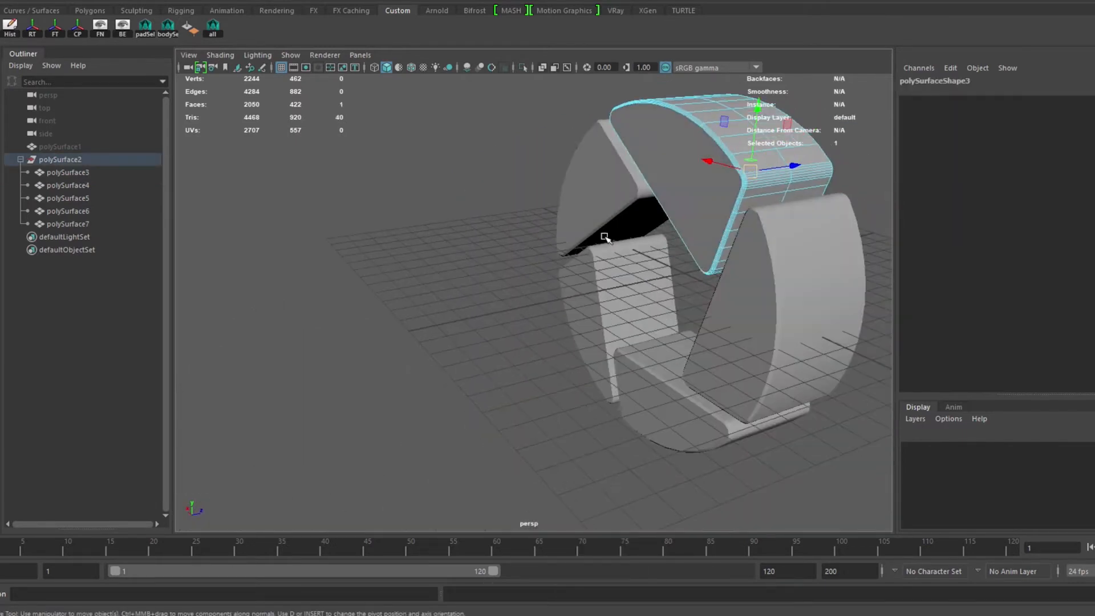
shift+click(665, 143)
key(f)
alt+drag(647, 272, 709, 257)
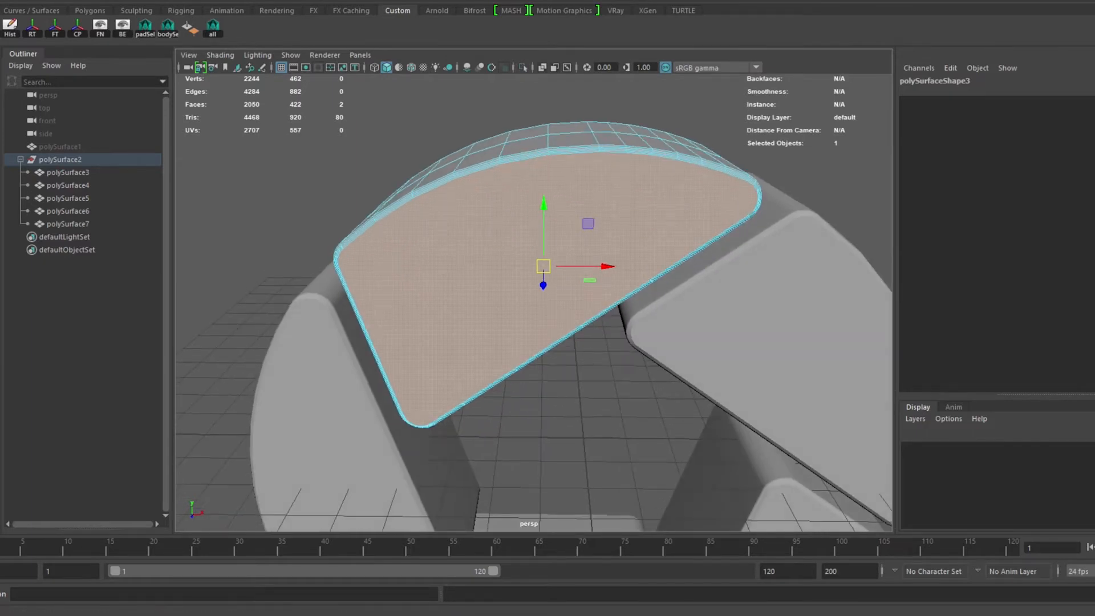
- Extrude the two selected cap faces of the uppermost segment with an offset of 0.2
key(ctrl+a)
click(1090, 1)
click(946, 376)
mouse_move(518, 371)
alt+mouse_down()
mouse_move(538, 379)
mouse_move(510, 366)
alt+mouse_up()
click(727, 340)
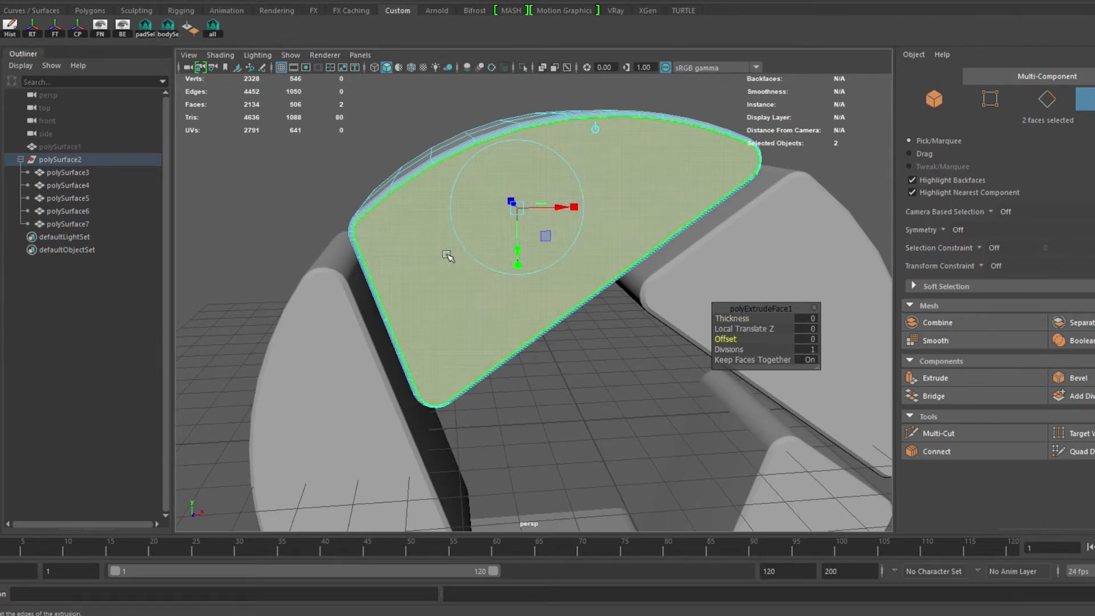
middle_drag(447, 270, 451, 272)
click(729, 349)
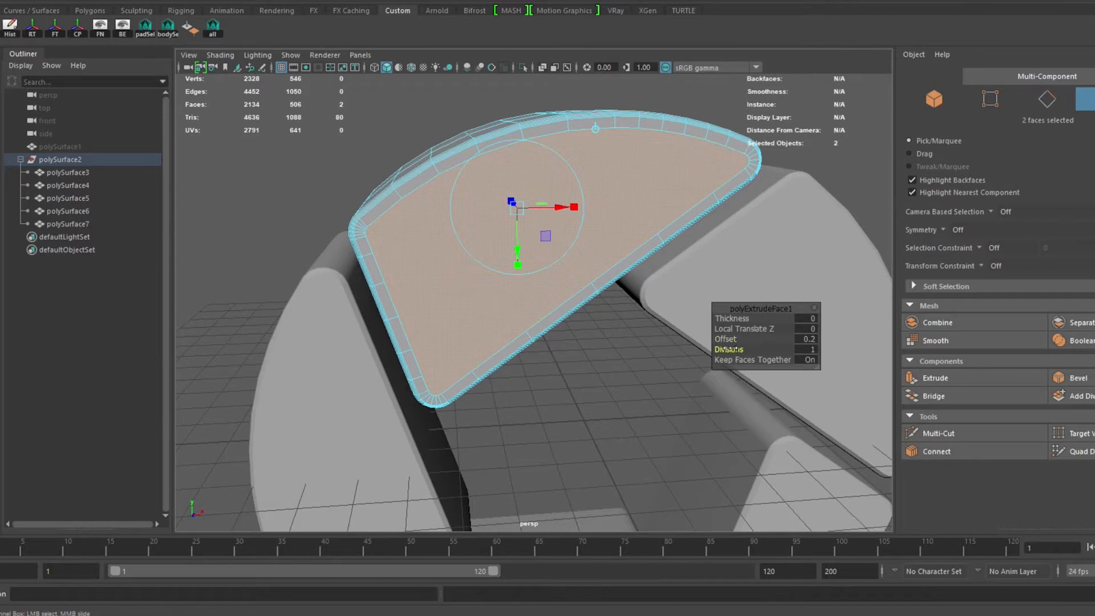
- Add a division to the uppermost segment's cap face extrusion, then return to object selection with that segment selected
middle_drag(602, 352, 636, 349)
alt+drag(660, 344, 613, 408)
key(w)
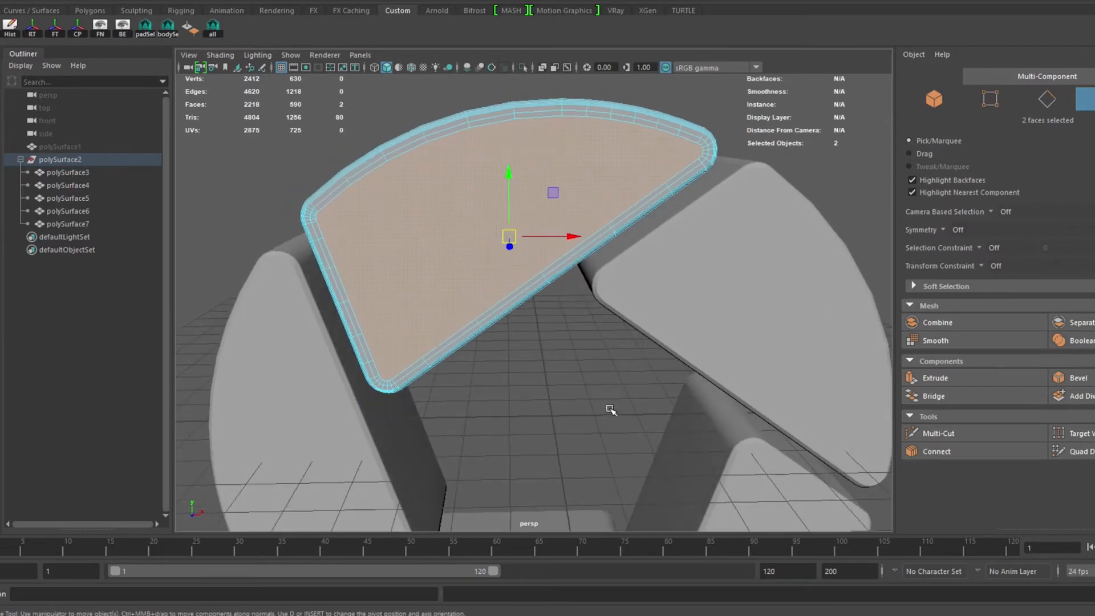
right_drag(452, 171, 508, 152)
click(466, 93)
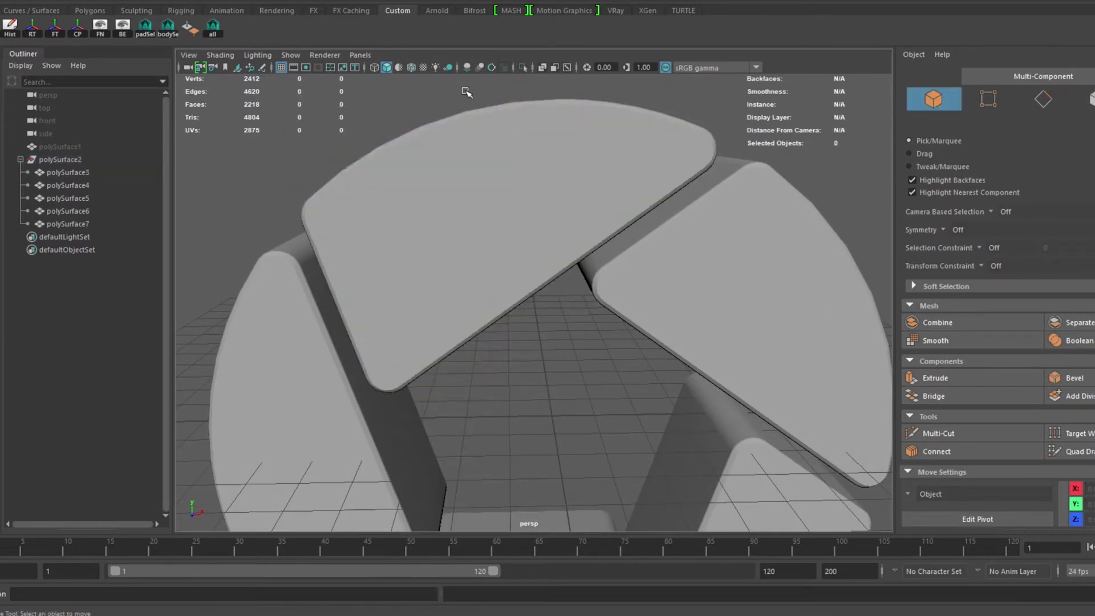
click(539, 223)
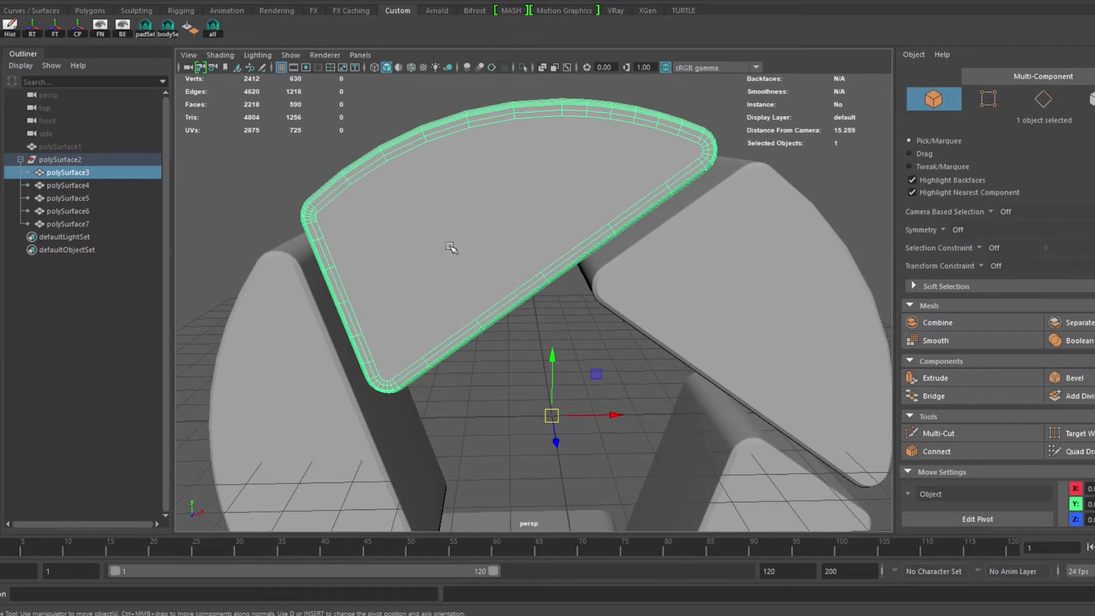
- Turn on smooth mesh display for the uppermost segment, polySurface3
alt+drag(451, 246, 502, 195)
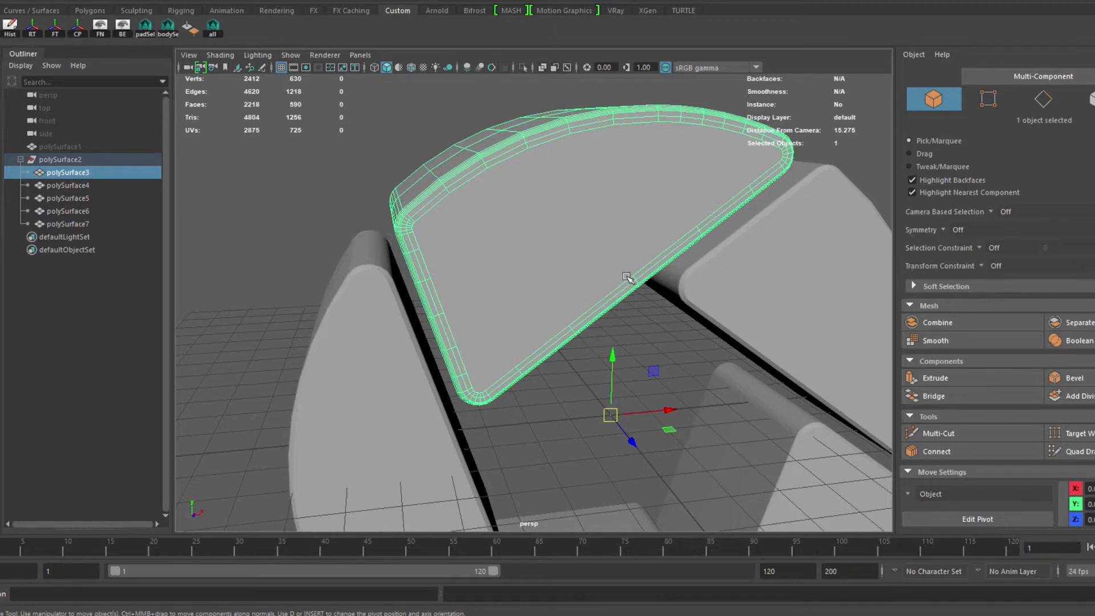
alt+drag(589, 242, 586, 242)
alt+right_drag(538, 226, 566, 236)
alt+middle_drag(566, 236, 554, 264)
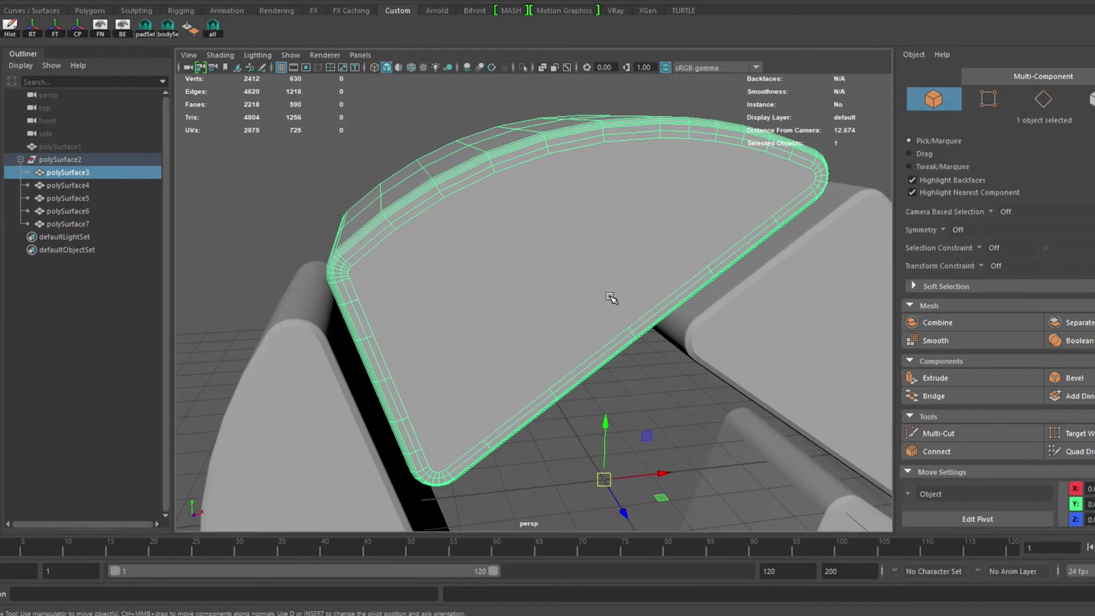
key(3)
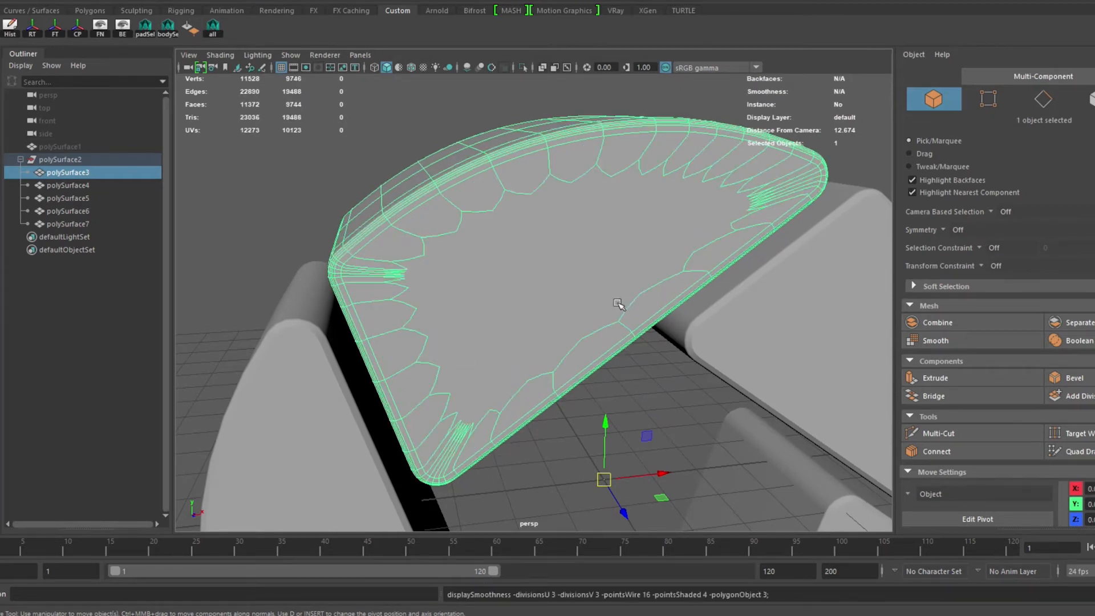
- Examine the smoothed corners and edges of the uppermost segment up close and against the whole logo
click(696, 422)
alt+drag(577, 362, 458, 226)
alt+right_drag(458, 227, 470, 239)
alt+middle_drag(470, 238, 466, 271)
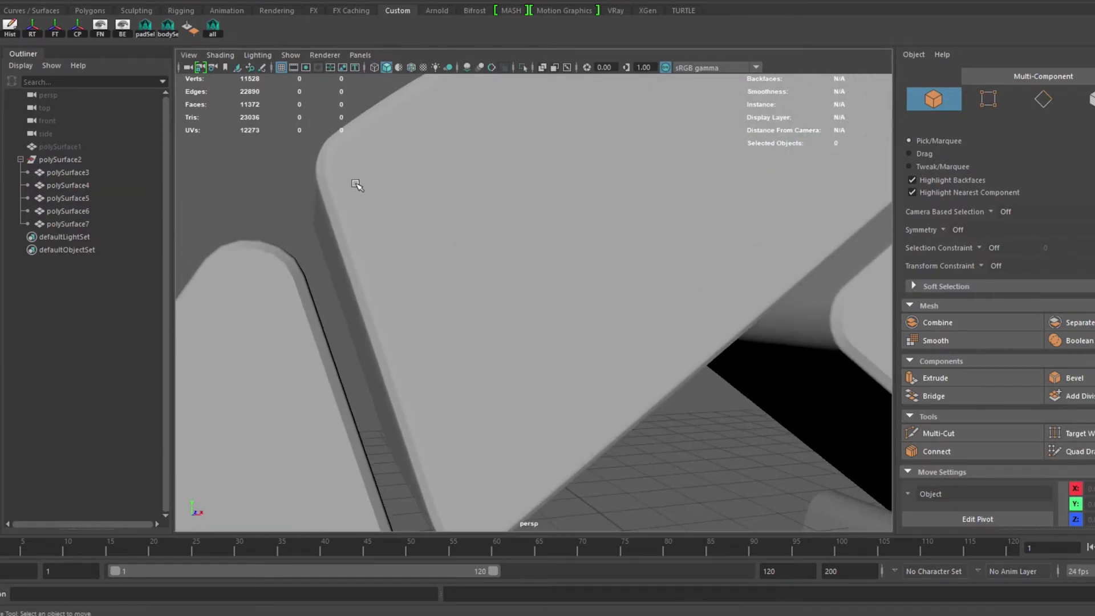
alt+middle_drag(521, 302, 399, 386)
alt+middle_drag(518, 337, 580, 289)
alt+drag(580, 288, 571, 320)
scroll(553, 258, down, 7)
click(571, 304)
alt+middle_drag(612, 389, 576, 293)
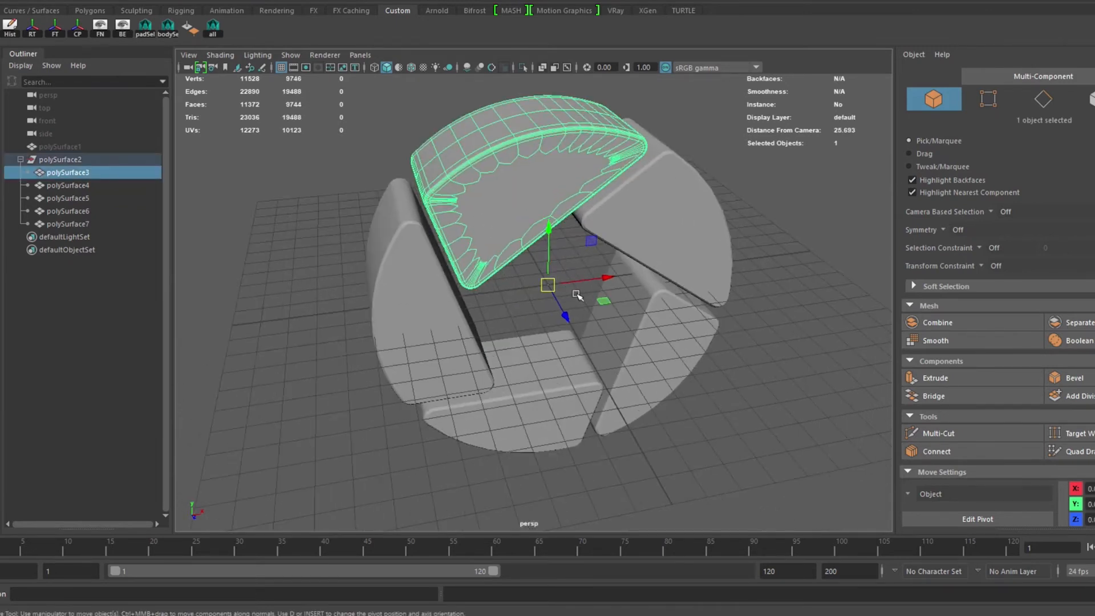
- Select all five logo segments in wireframe view and apply smooth mesh display to them
key(4)
alt+drag(585, 288, 577, 288)
click(784, 312)
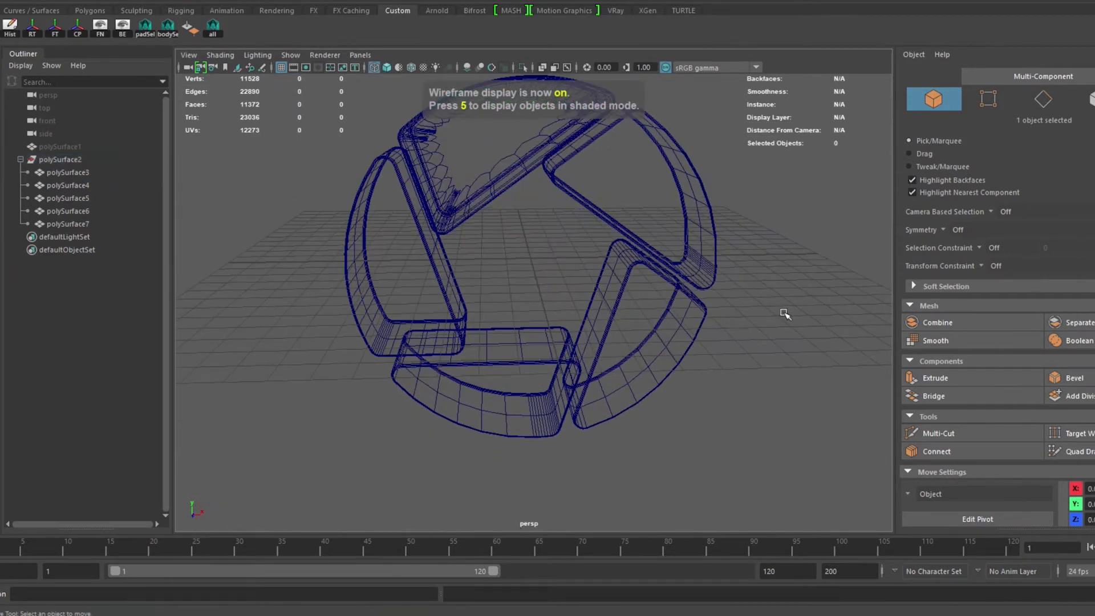
alt+middle_drag(521, 234, 520, 289)
alt+drag(520, 288, 527, 290)
drag(748, 462, 297, 187)
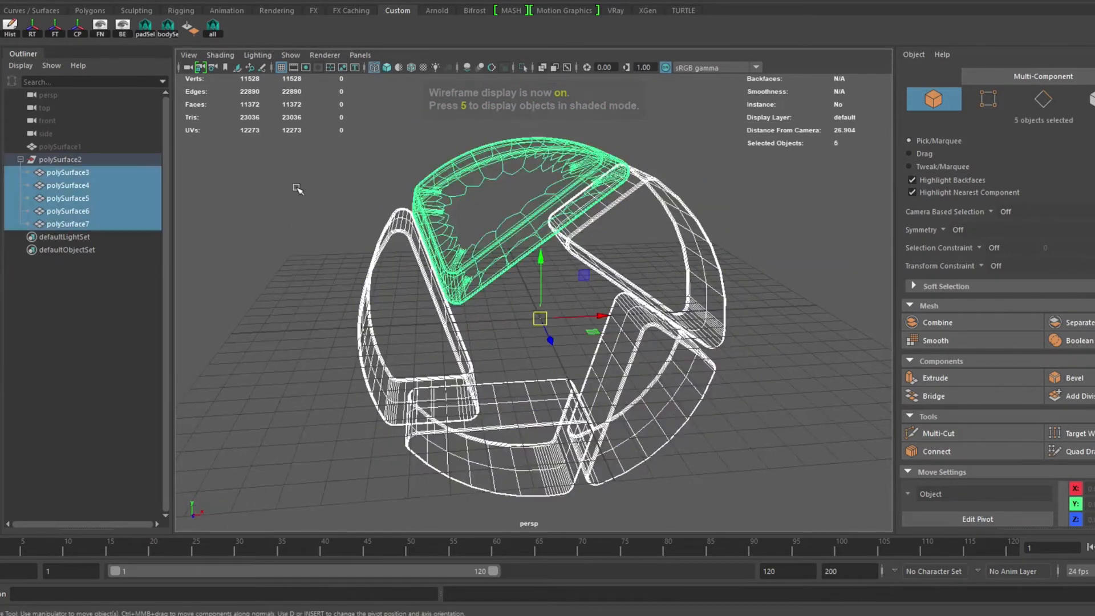
key(3)
click(778, 280)
alt+drag(685, 263, 593, 279)
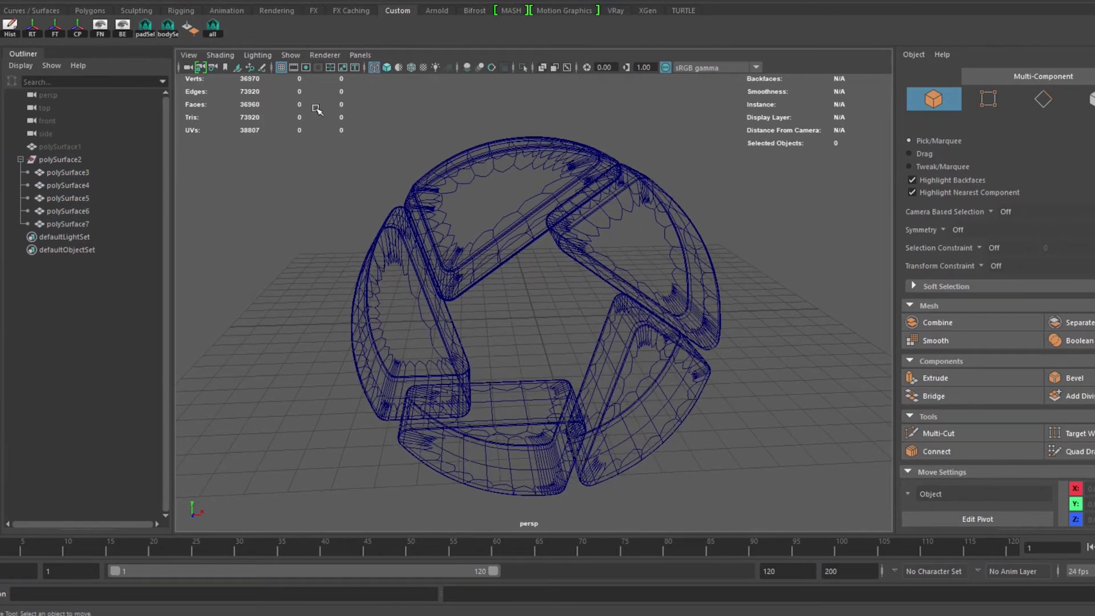
- Return the view to shaded display with the wireframe overlaid on the segments
click(387, 67)
click(411, 68)
mouse_move(664, 269)
alt+mouse_down()
mouse_move(667, 244)
mouse_move(715, 283)
mouse_move(676, 250)
mouse_move(747, 264)
mouse_move(669, 264)
alt+mouse_up()
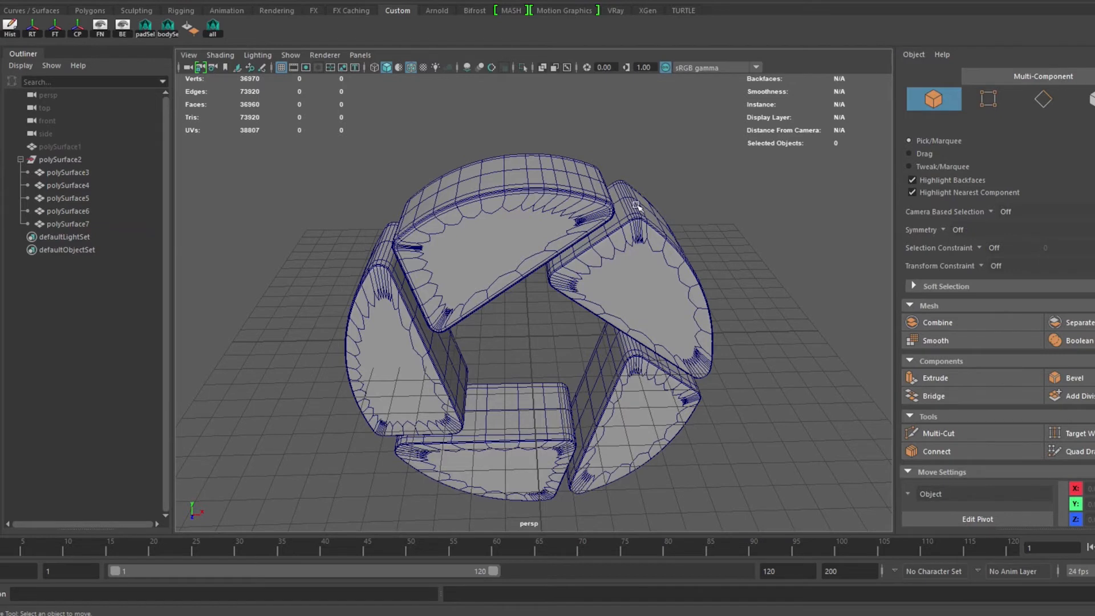
alt+drag(636, 205, 633, 181)
- Open Hypershade, narrow its window, and create a new VRay Mtl material
click(493, 183)
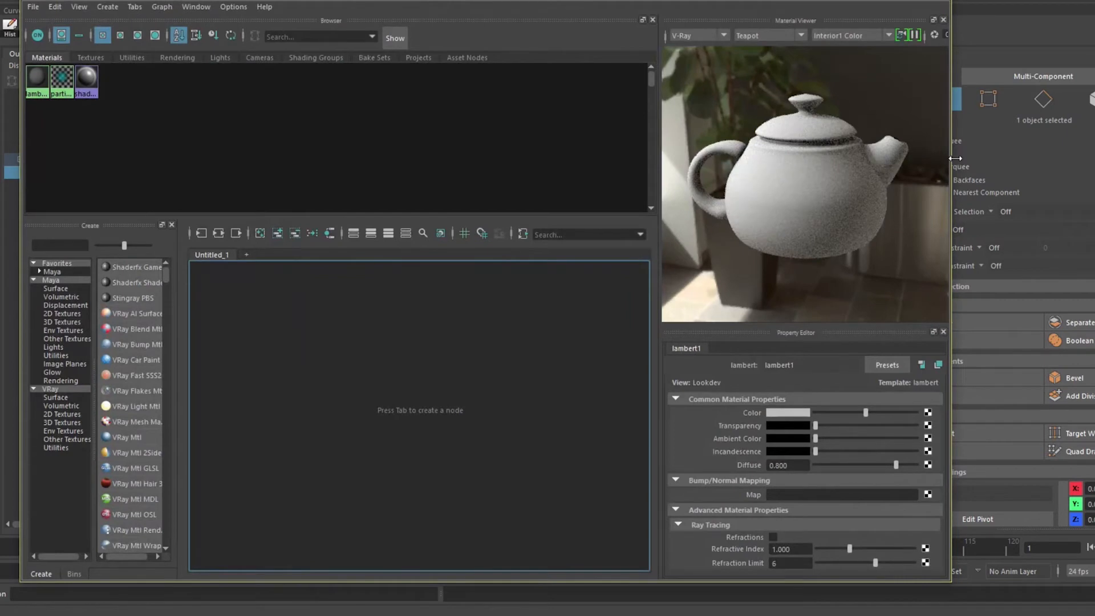
drag(955, 158, 820, 155)
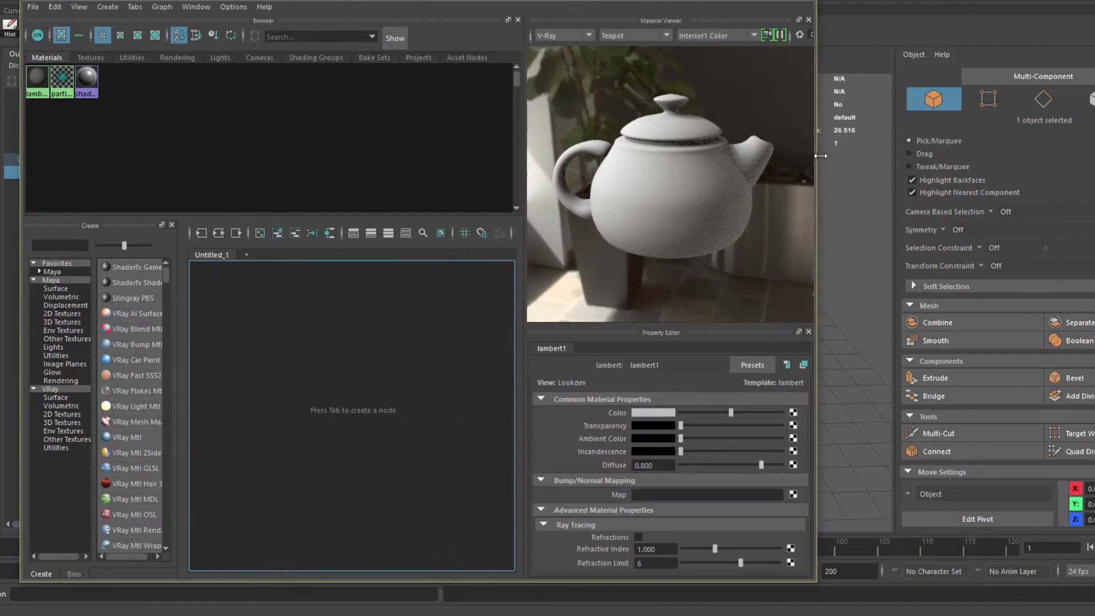
click(125, 442)
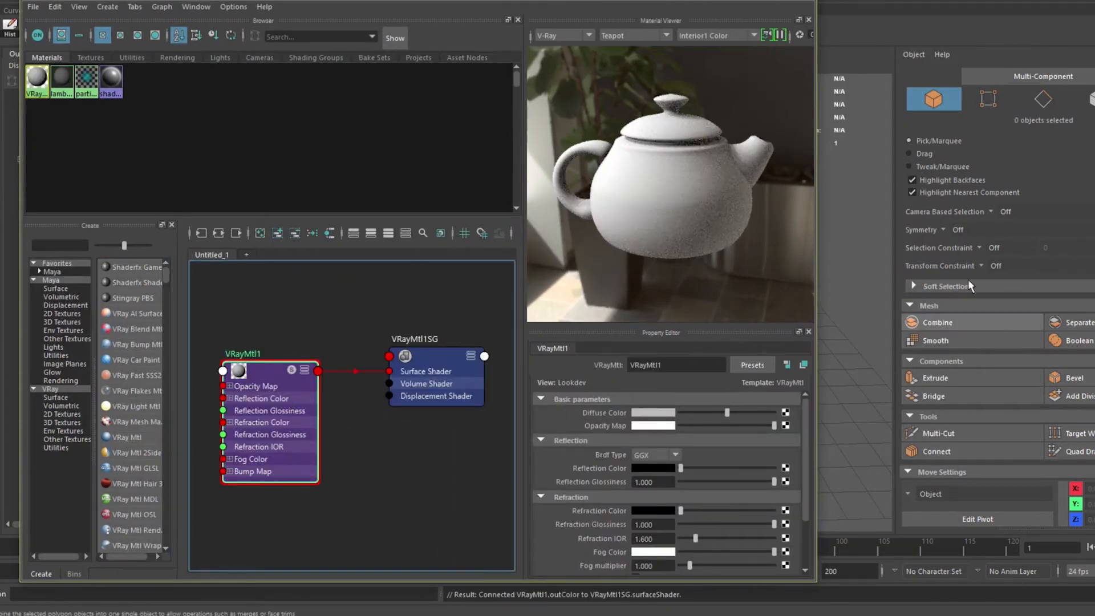
- Load the logo image into the color picker and set VRayMtl1's diffuse color to the orange sampled from it
click(652, 412)
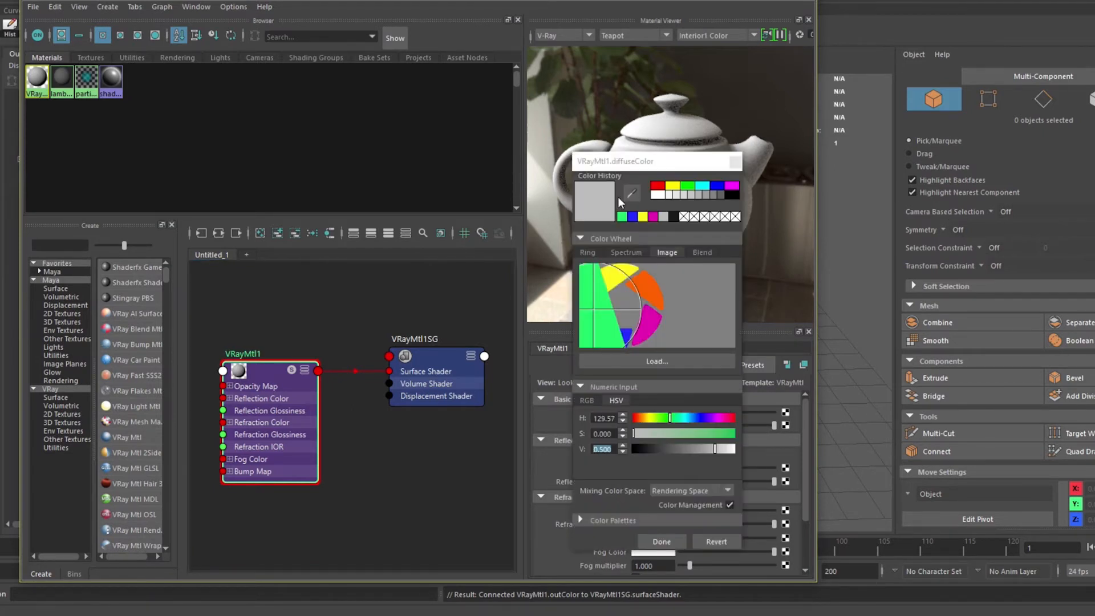
click(657, 361)
double_click(392, 164)
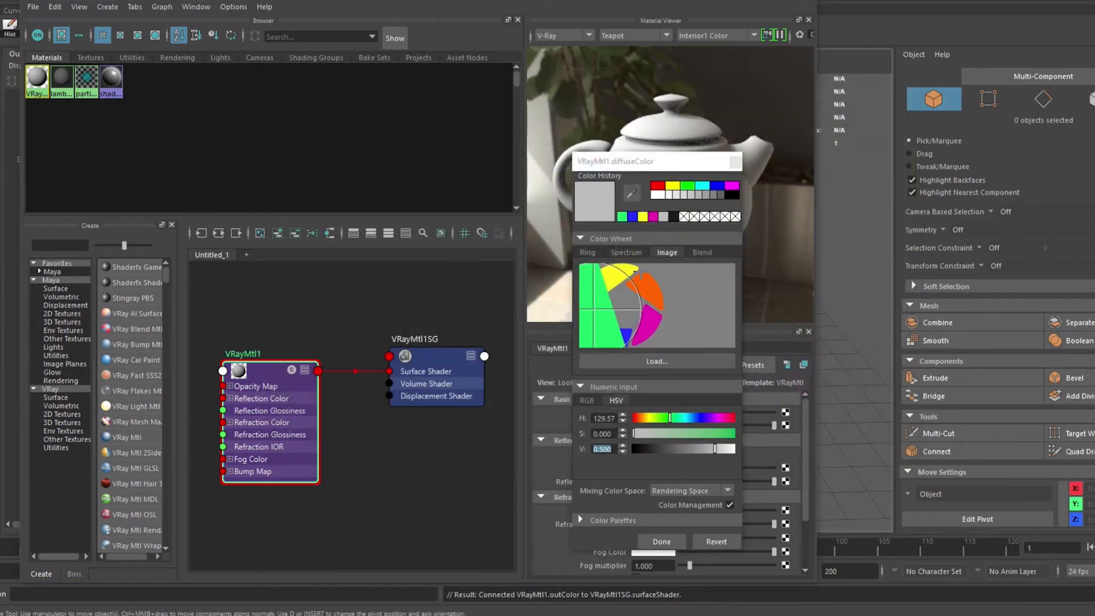
click(632, 195)
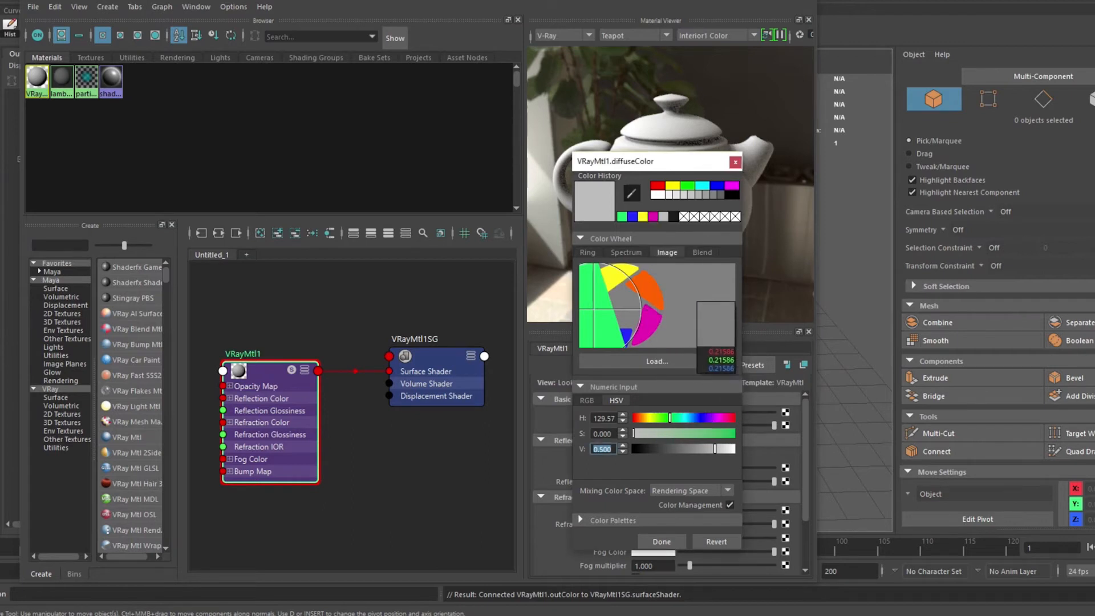
click(648, 287)
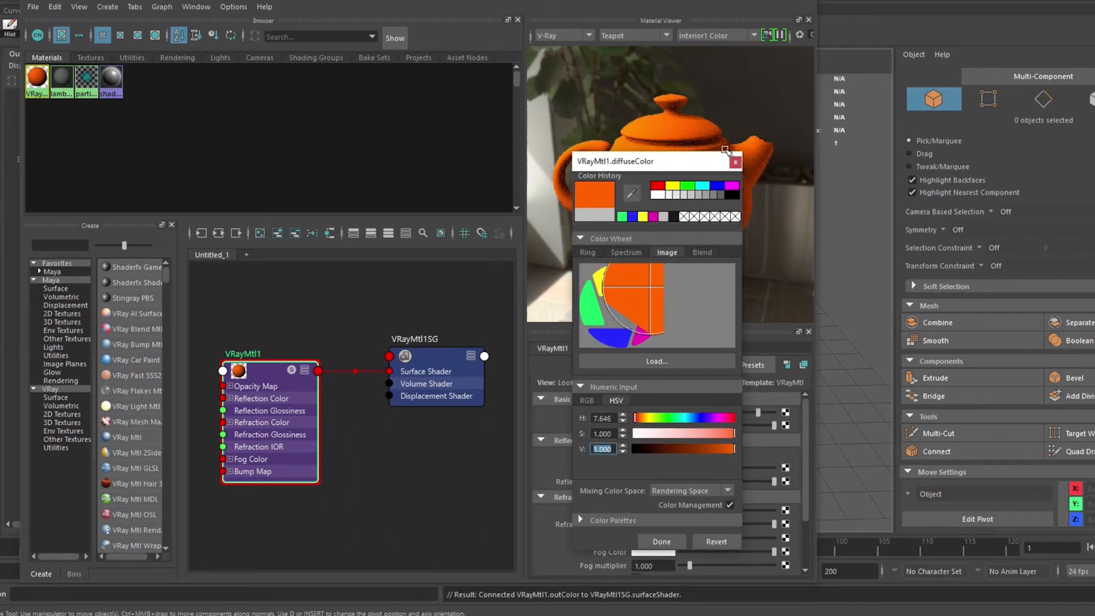
click(661, 540)
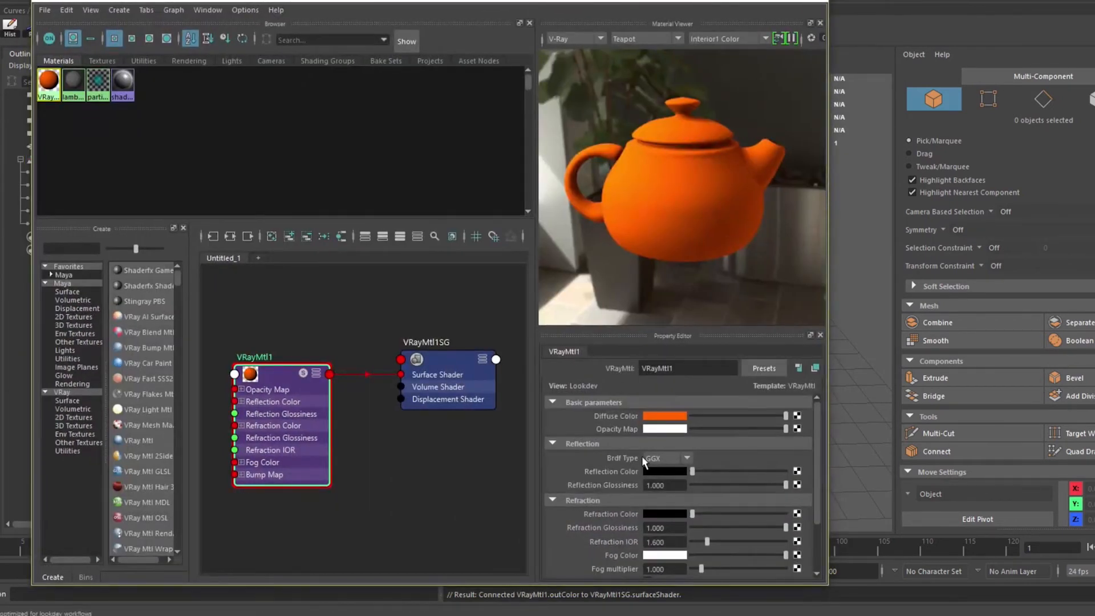
- Set VRayMtl1's reflection color to white, try a lower reflection glossiness, and set the glossiness back to 1.000
drag(693, 472, 783, 478)
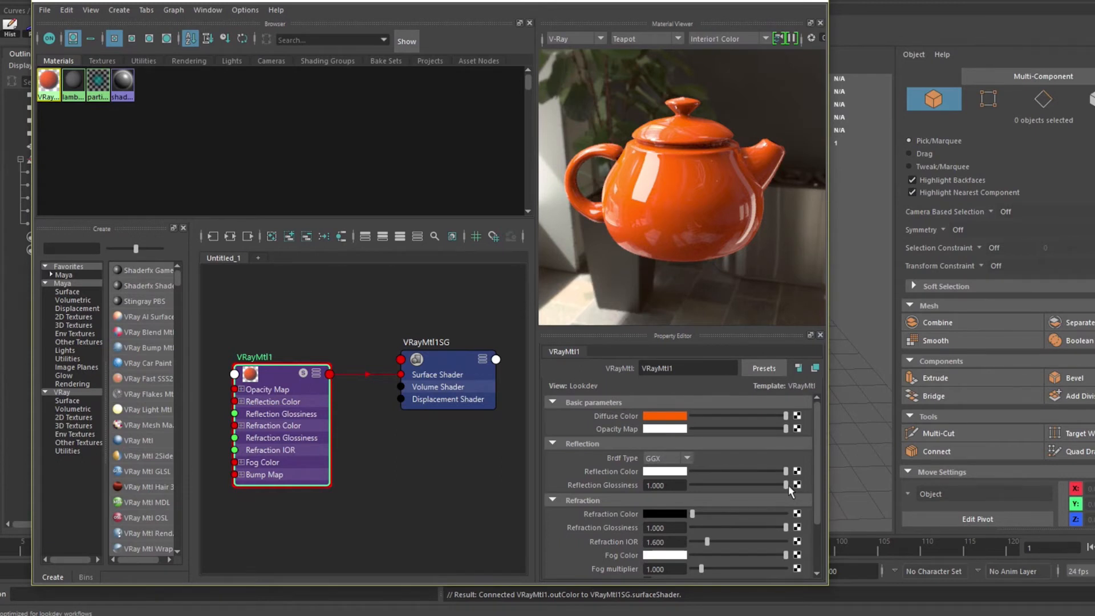
drag(786, 485, 765, 484)
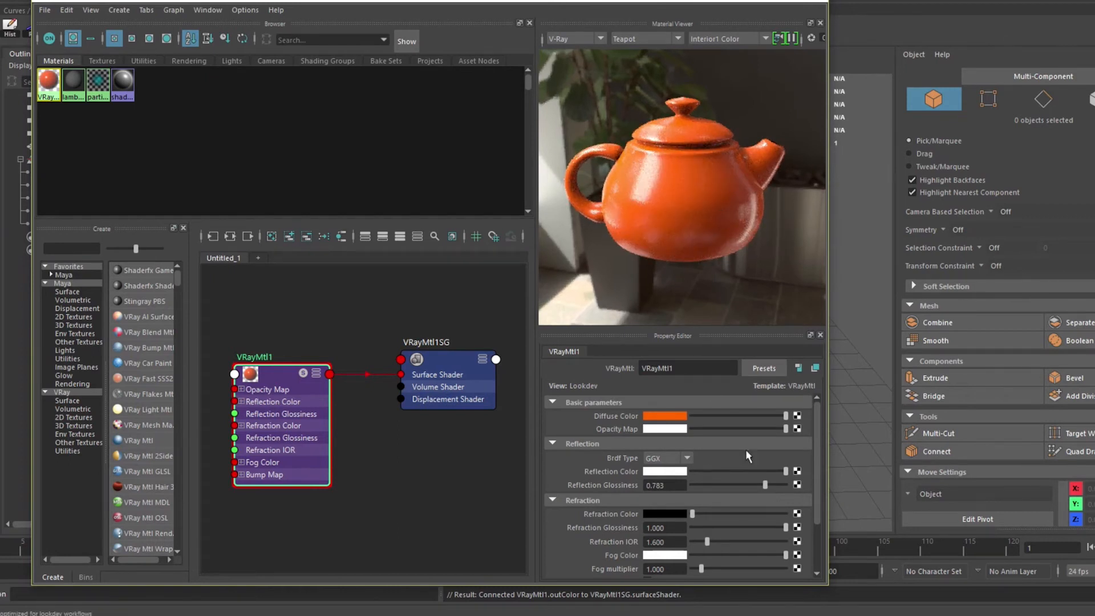
drag(764, 484, 785, 484)
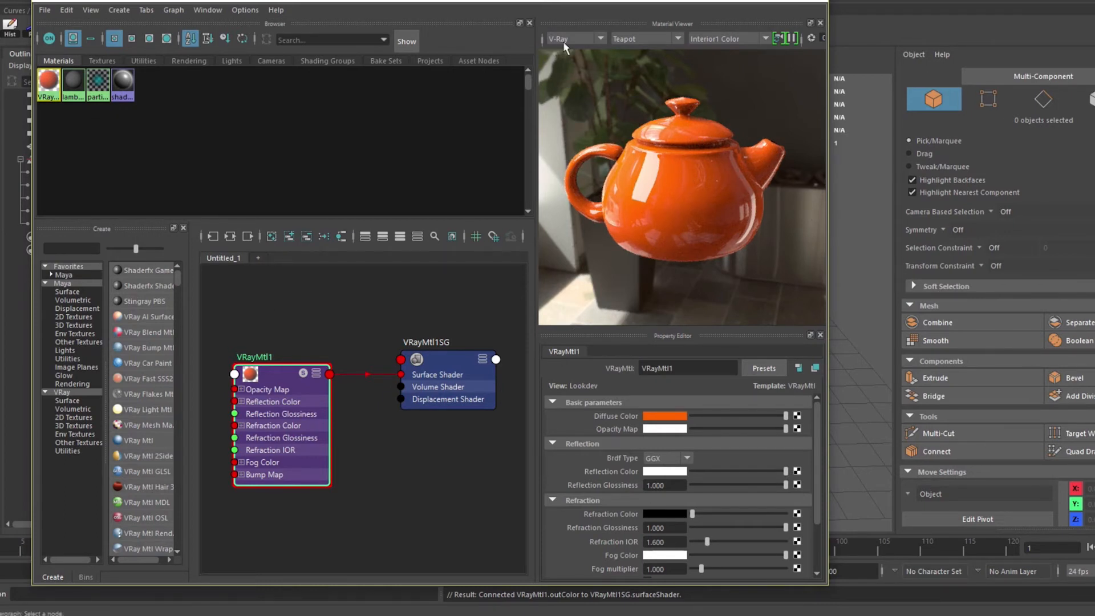
- Assign the orange VRayMtl1 material to the uppermost segment and hide the wireframe overlay on the shaded segments
drag(481, 3, 714, 306)
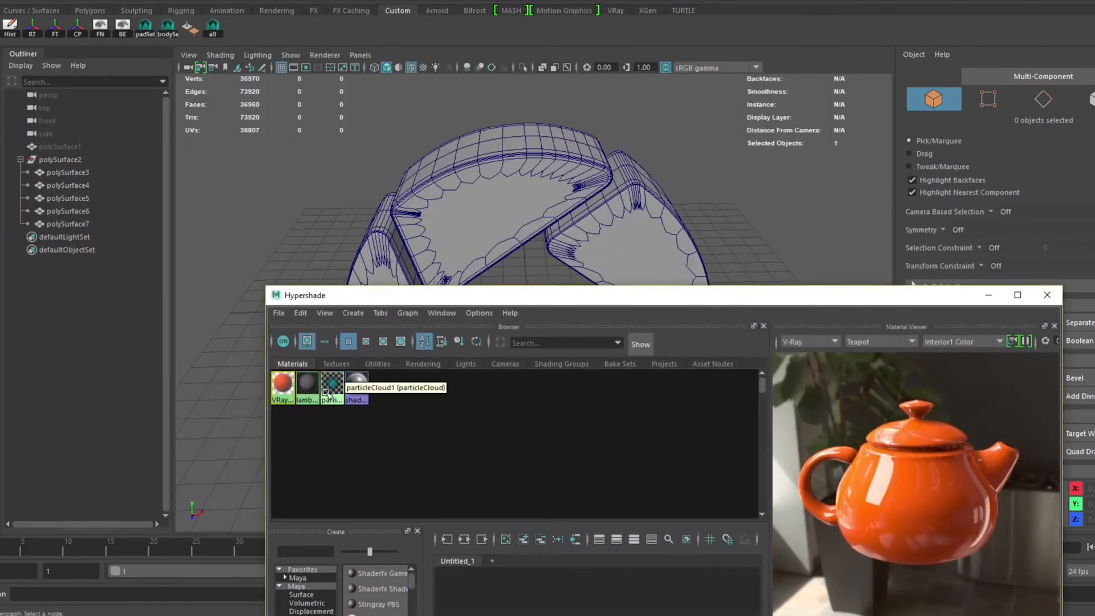
middle_drag(281, 388, 616, 144)
middle_drag(478, 181, 478, 181)
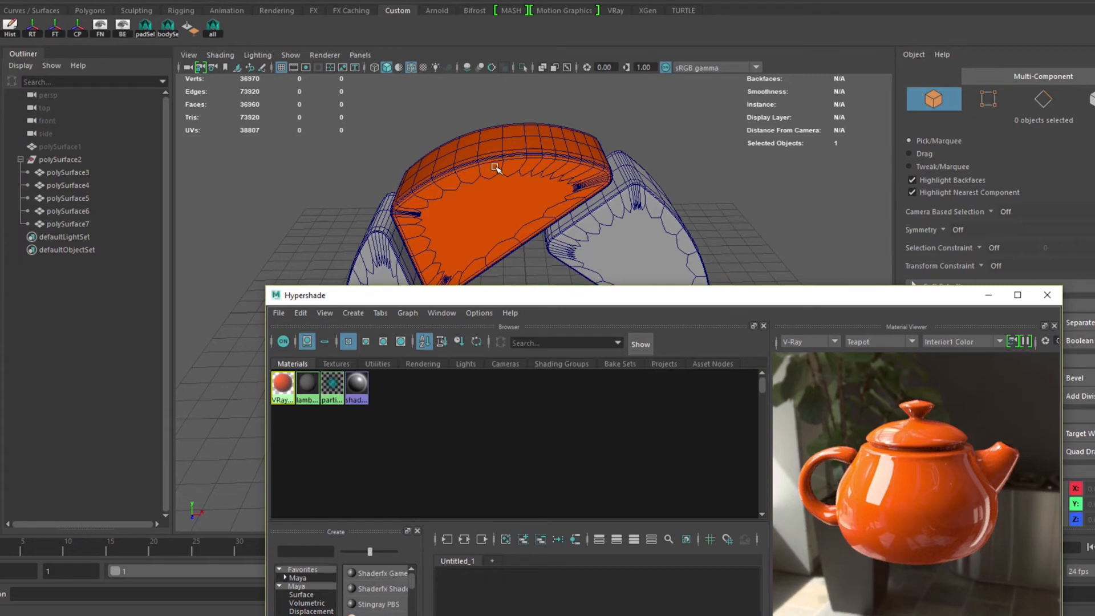
alt+drag(593, 206, 556, 167)
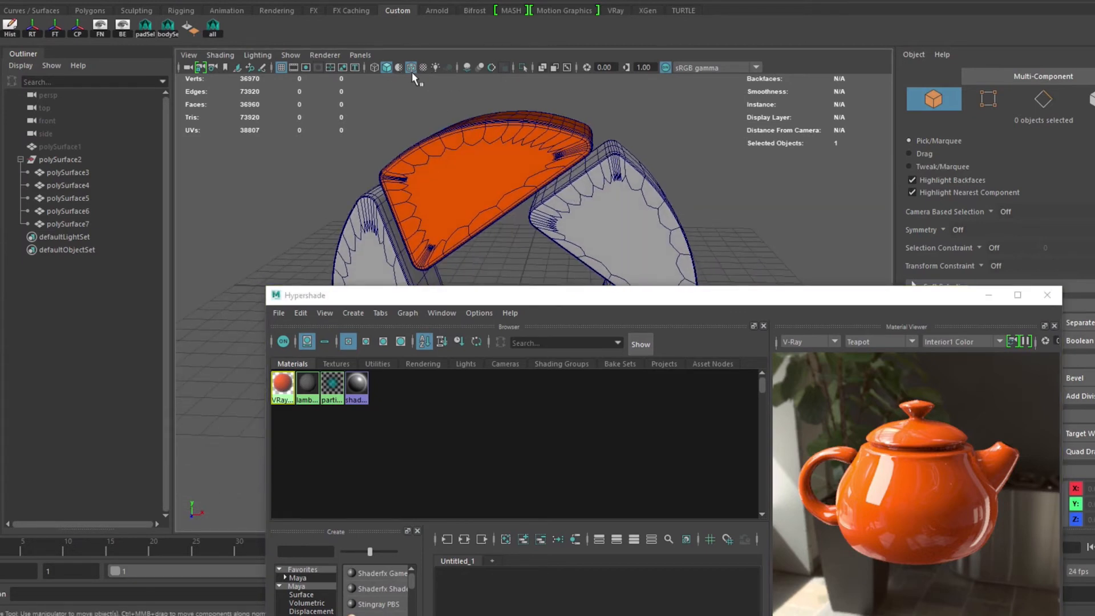
click(411, 67)
alt+drag(638, 221, 594, 230)
- Duplicate the orange VRayMtl1 material in Hypershade
click(621, 216)
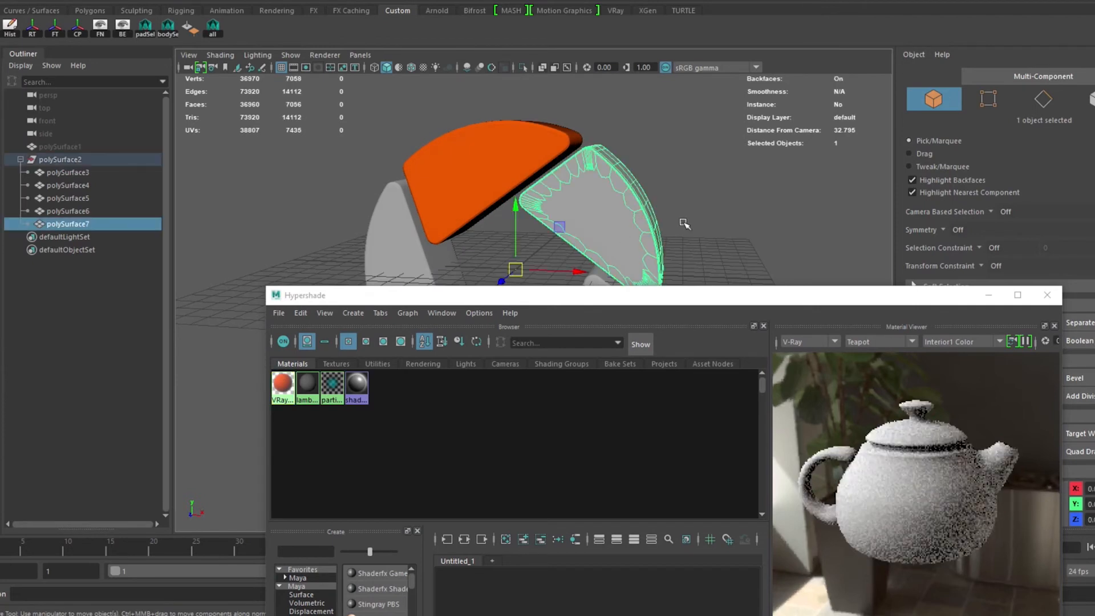
click(306, 429)
click(300, 313)
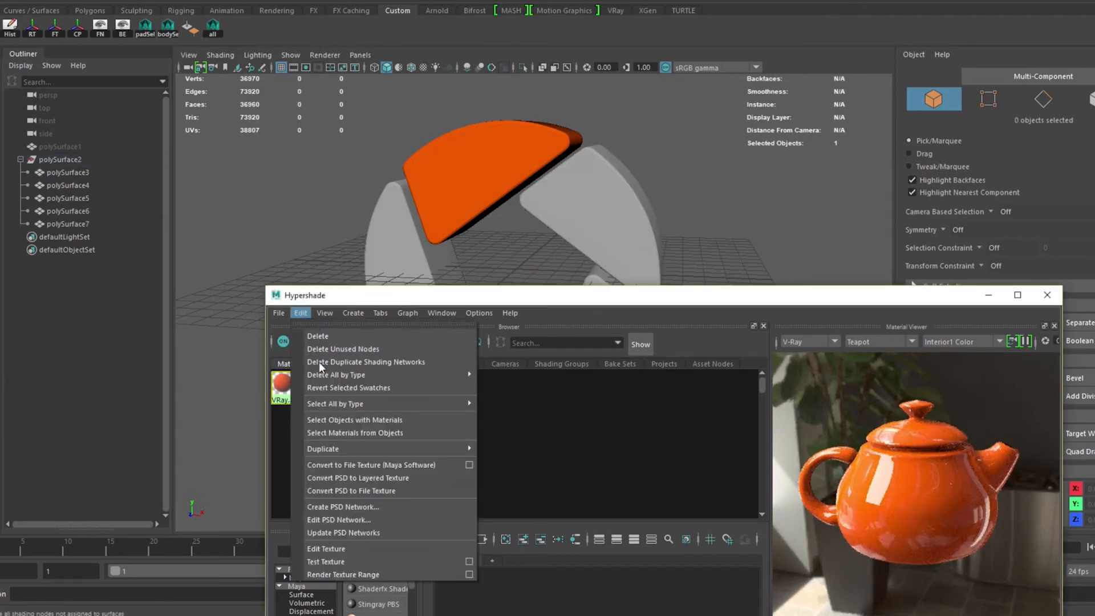
mouse_move(327, 444)
click(502, 449)
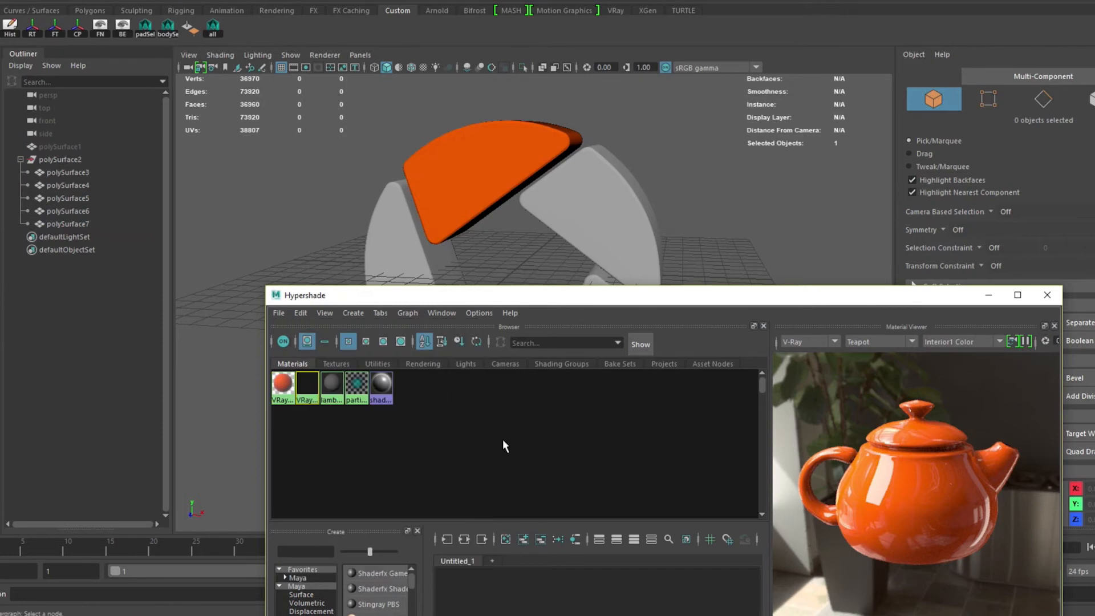
- Set the duplicated material's diffuse color to the green sampled from the logo image
drag(754, 303, 636, 115)
click(784, 535)
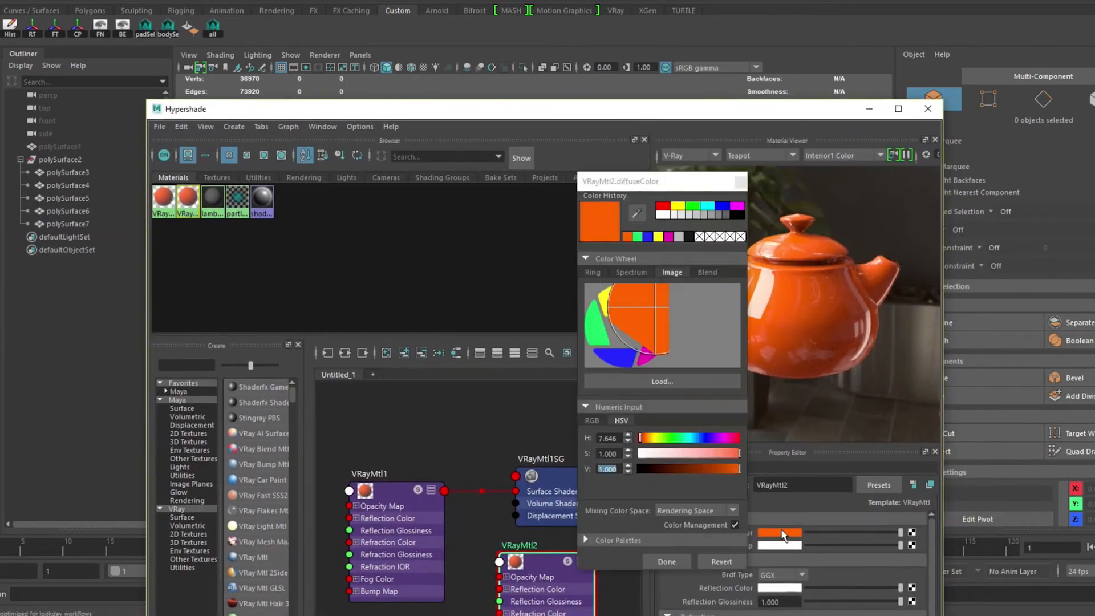
click(636, 214)
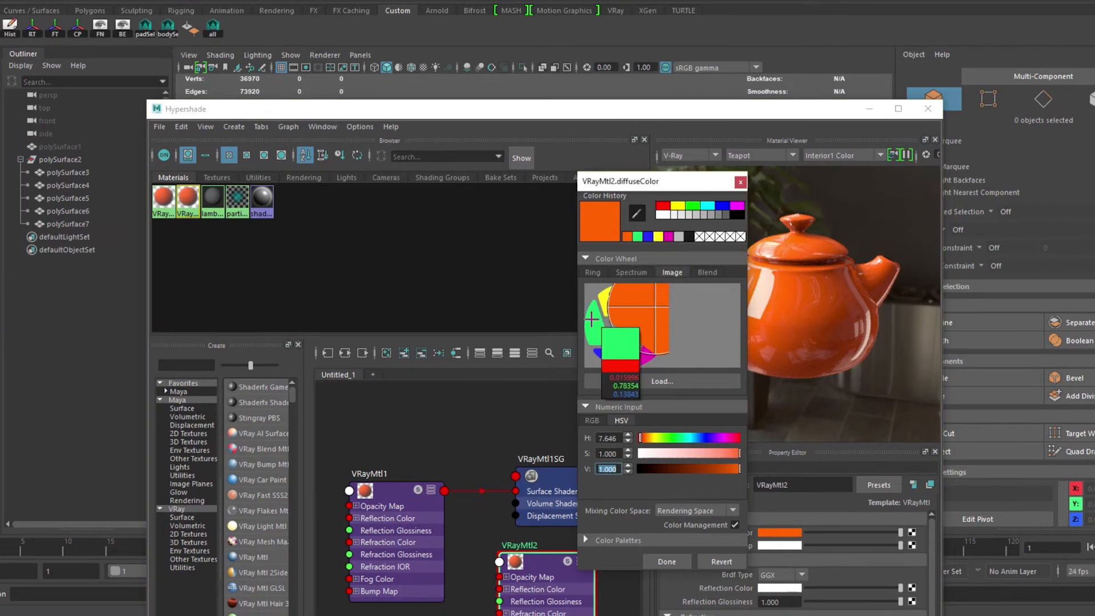
click(594, 324)
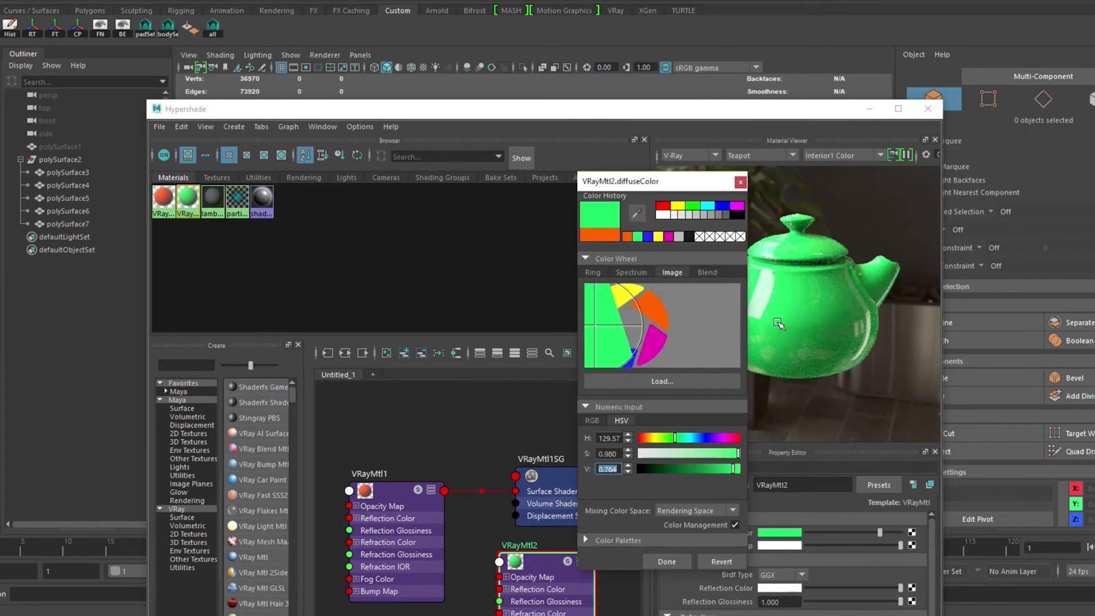
click(666, 561)
- Minimize Hypershade and assign the green VRayMtl2 material to the logo's left segment, polySurface4
click(870, 112)
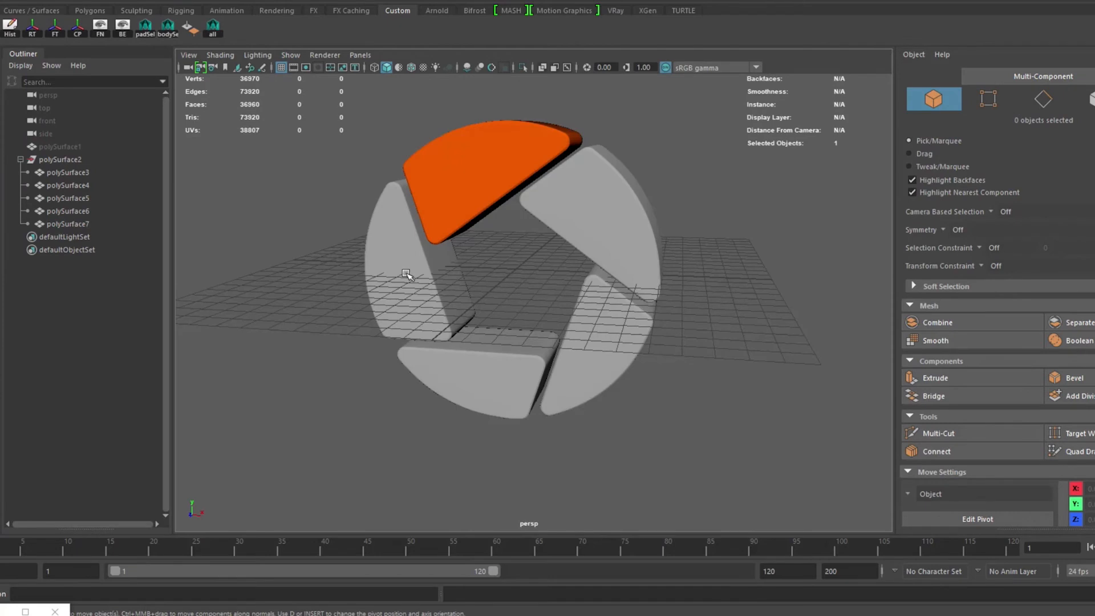
click(401, 248)
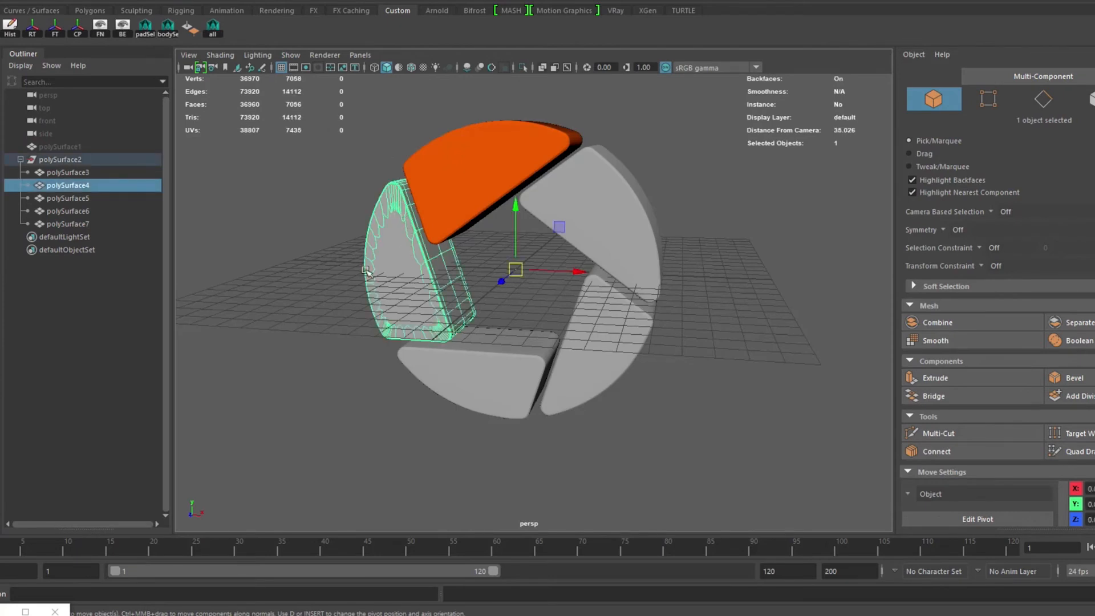
right_drag(390, 225, 373, 581)
right_drag(486, 596, 486, 595)
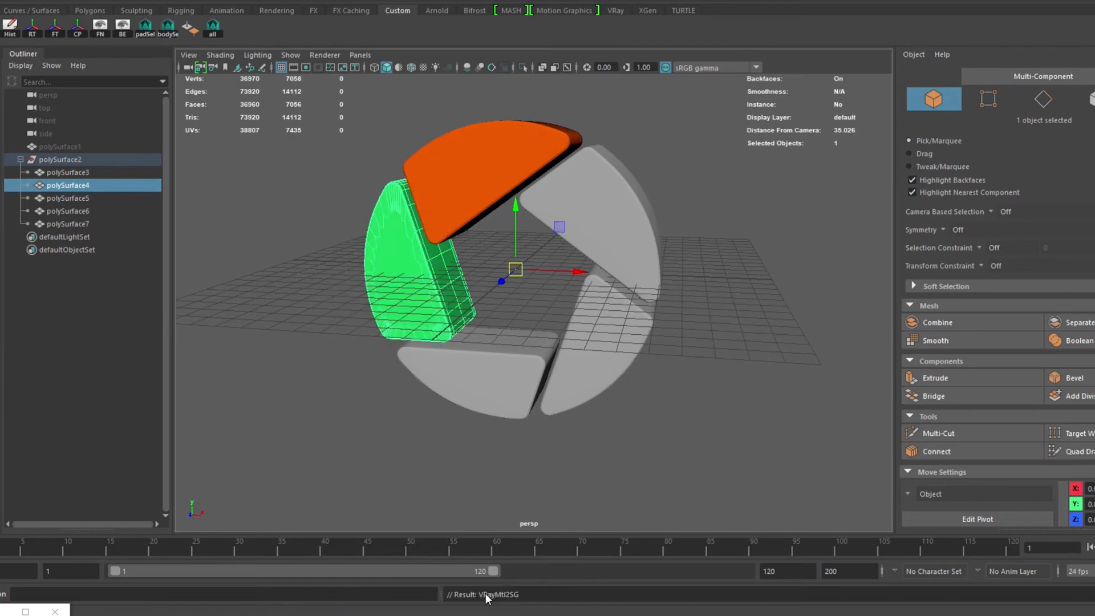
click(559, 308)
alt+drag(559, 308, 507, 246)
alt+drag(620, 270, 653, 318)
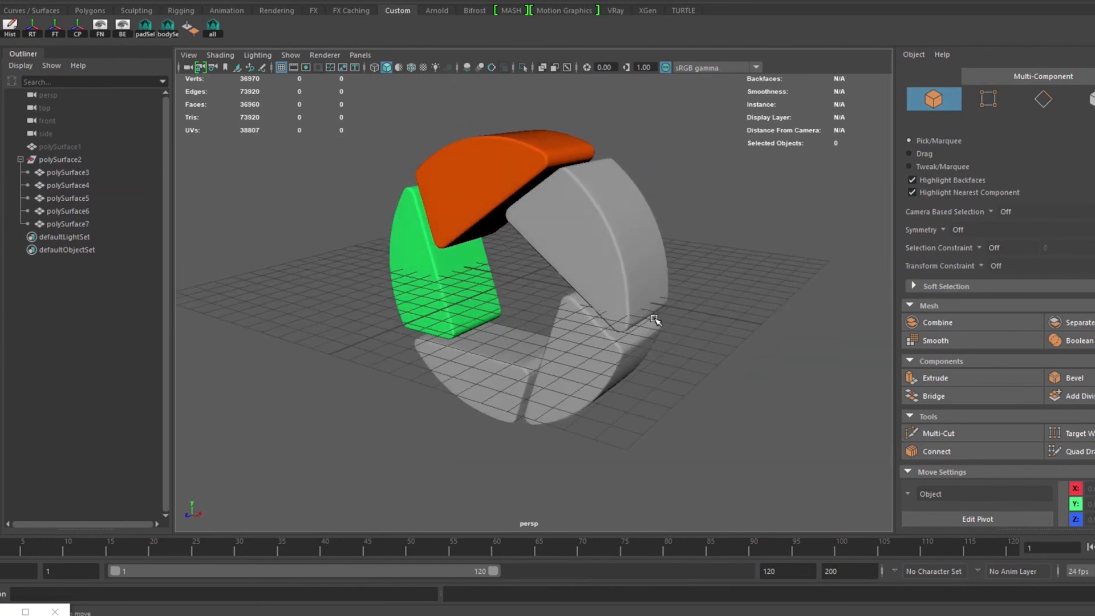